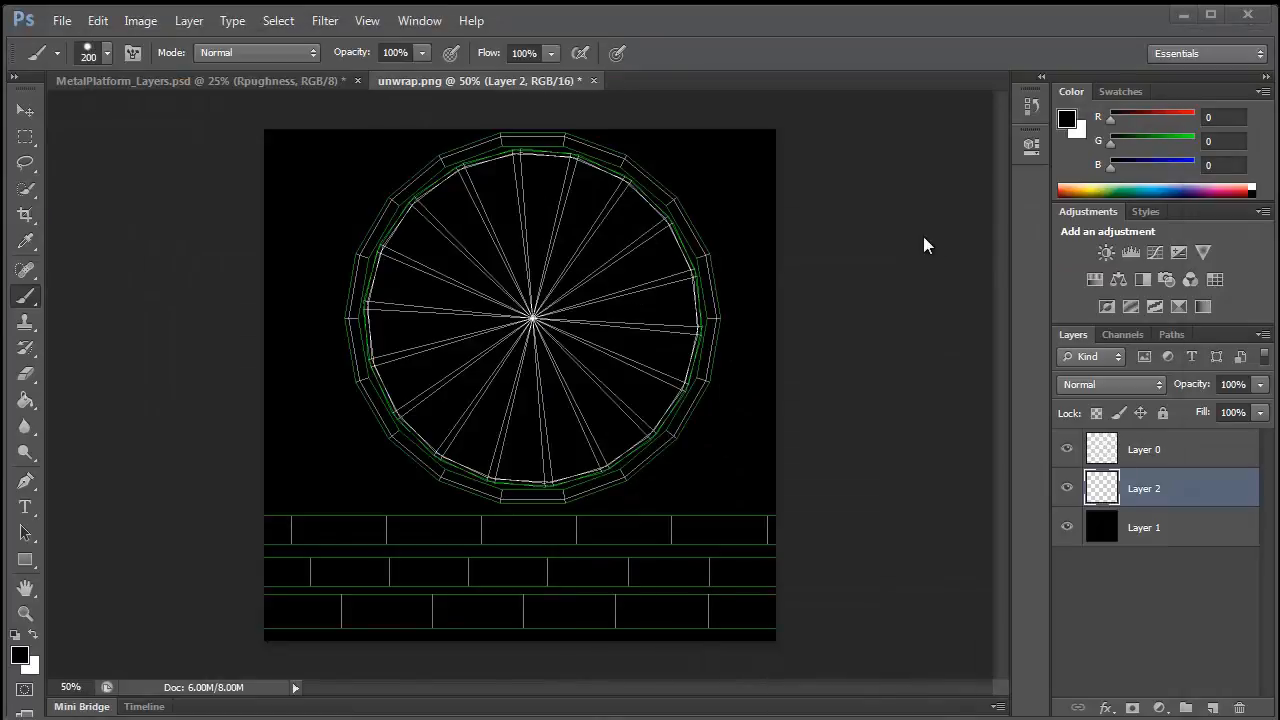
Fill Layer 2 with dark gray #4d4d4d using the Paint Bucket
{"action": "left_click", "coordinate": [860, 287]}
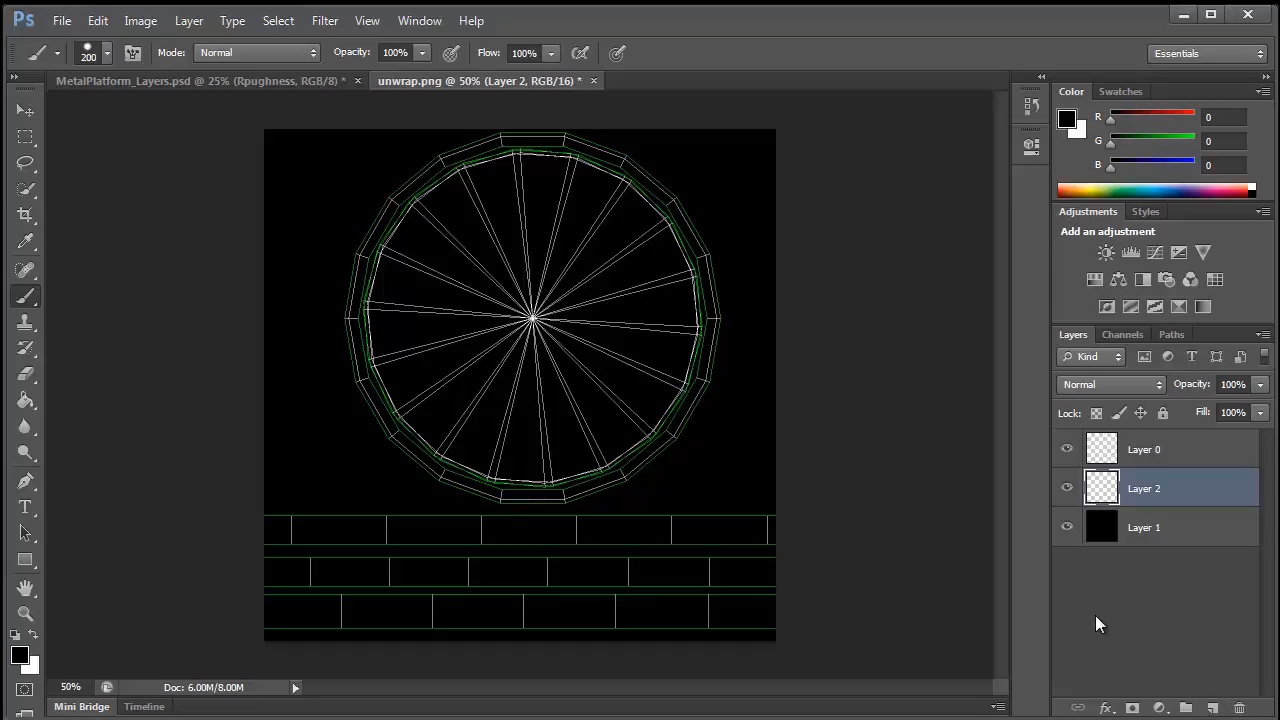
{"action": "left_click", "coordinate": [20, 656]}
{"action": "left_click_drag", "start_coordinate": [366, 354], "coordinate": [350, 354]}
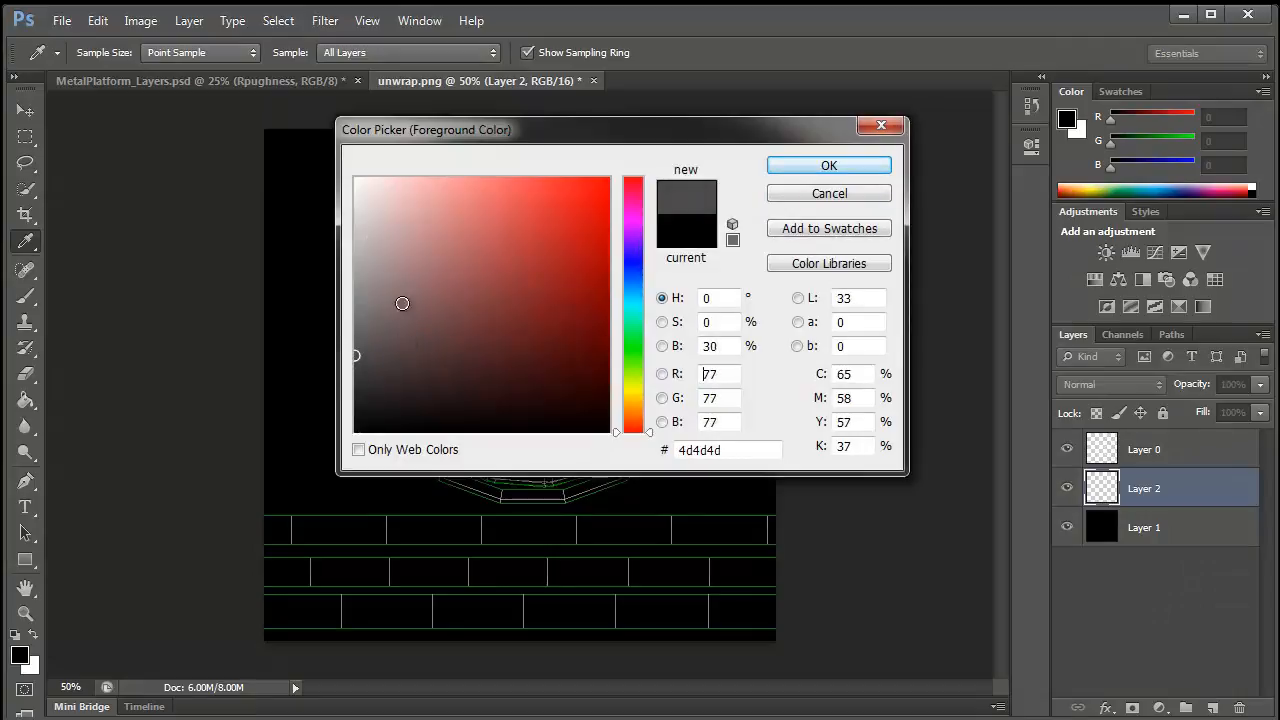
{"action": "left_click", "coordinate": [822, 165]}
{"action": "key", "text": "b"}
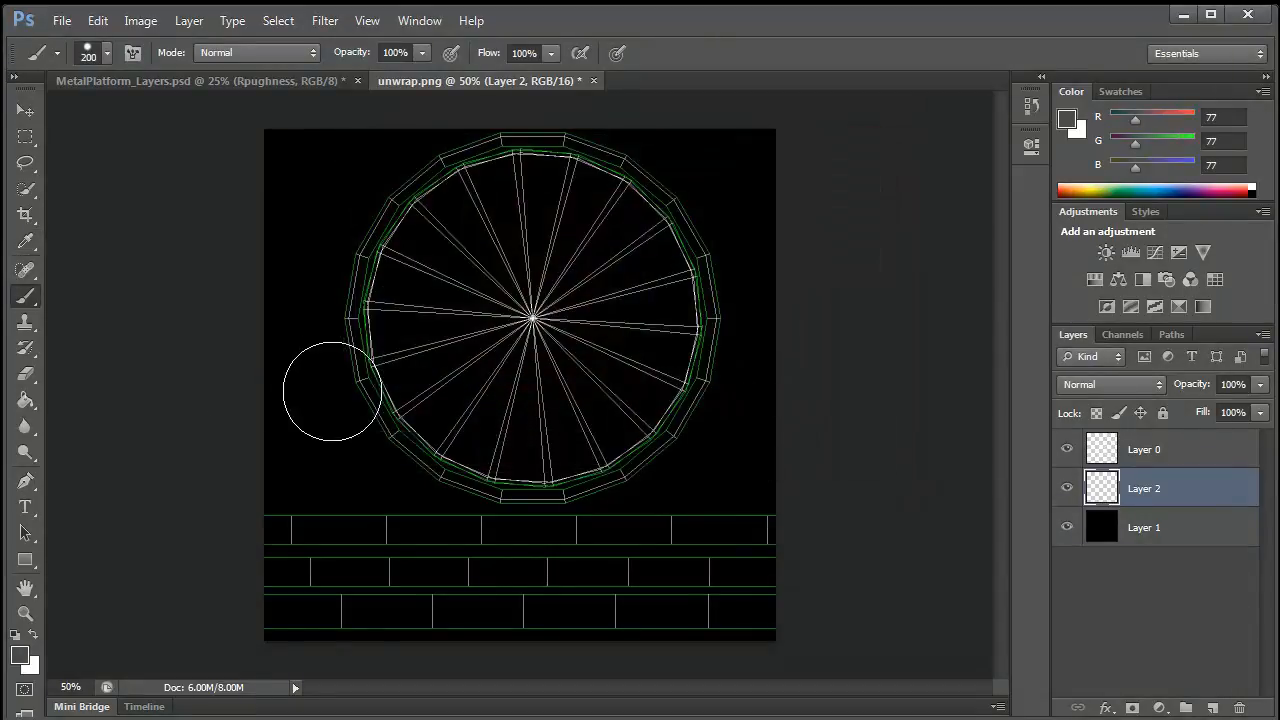
{"action": "left_click", "coordinate": [25, 400]}
{"action": "left_click", "coordinate": [487, 421]}
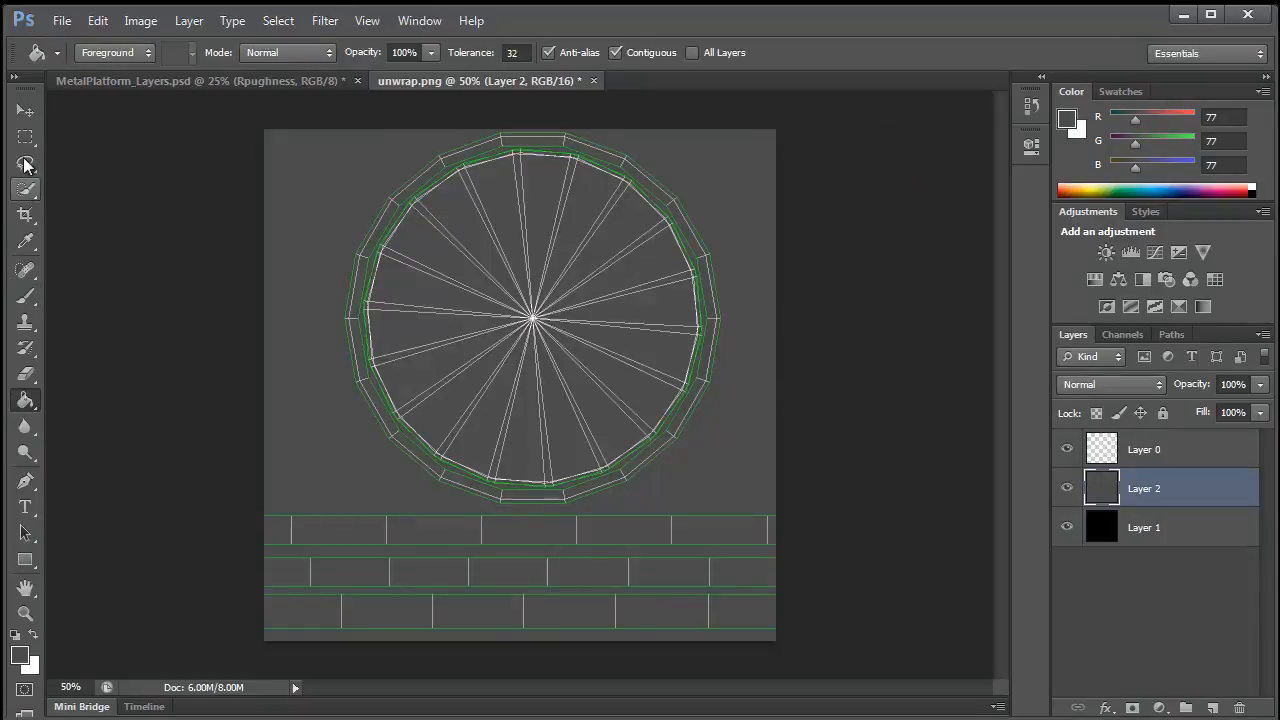
{"action": "left_click", "coordinate": [25, 296]}
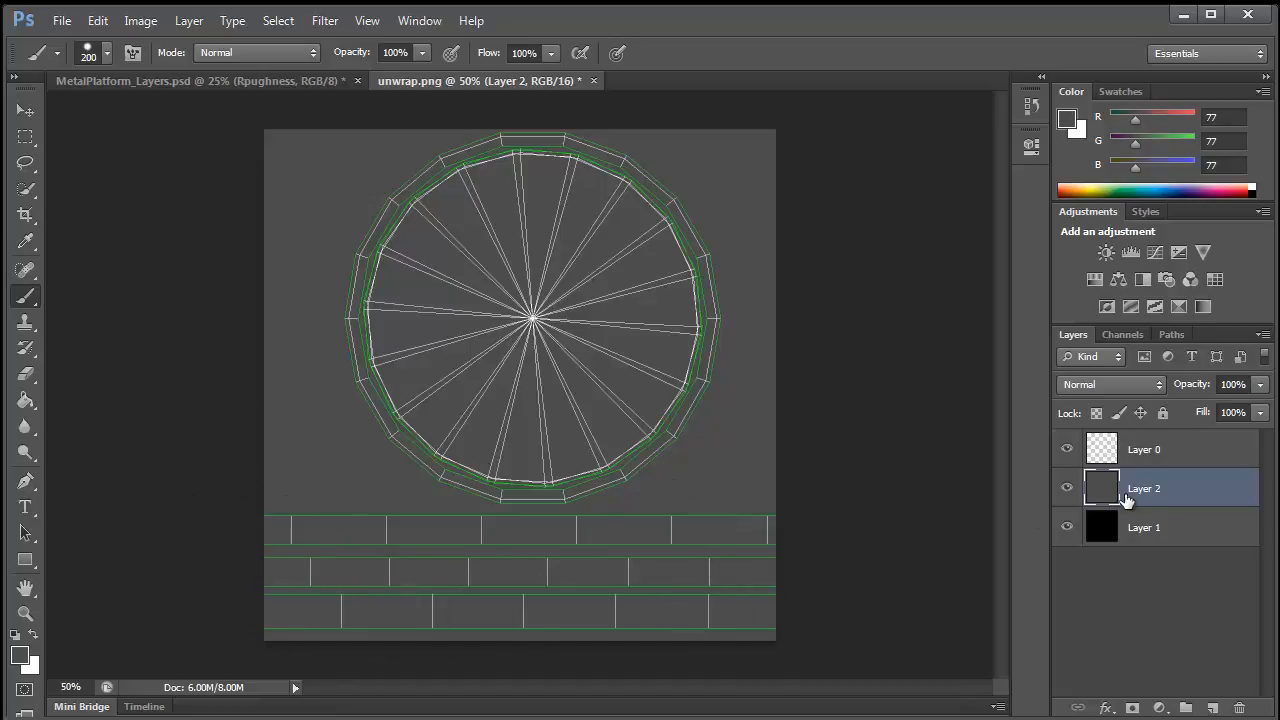
Rename Layer 2 as Base Color and Layer 0 as Unwrap Wires
{"action": "double_click", "coordinate": [1140, 489]}
{"action": "key", "text": "Return"}
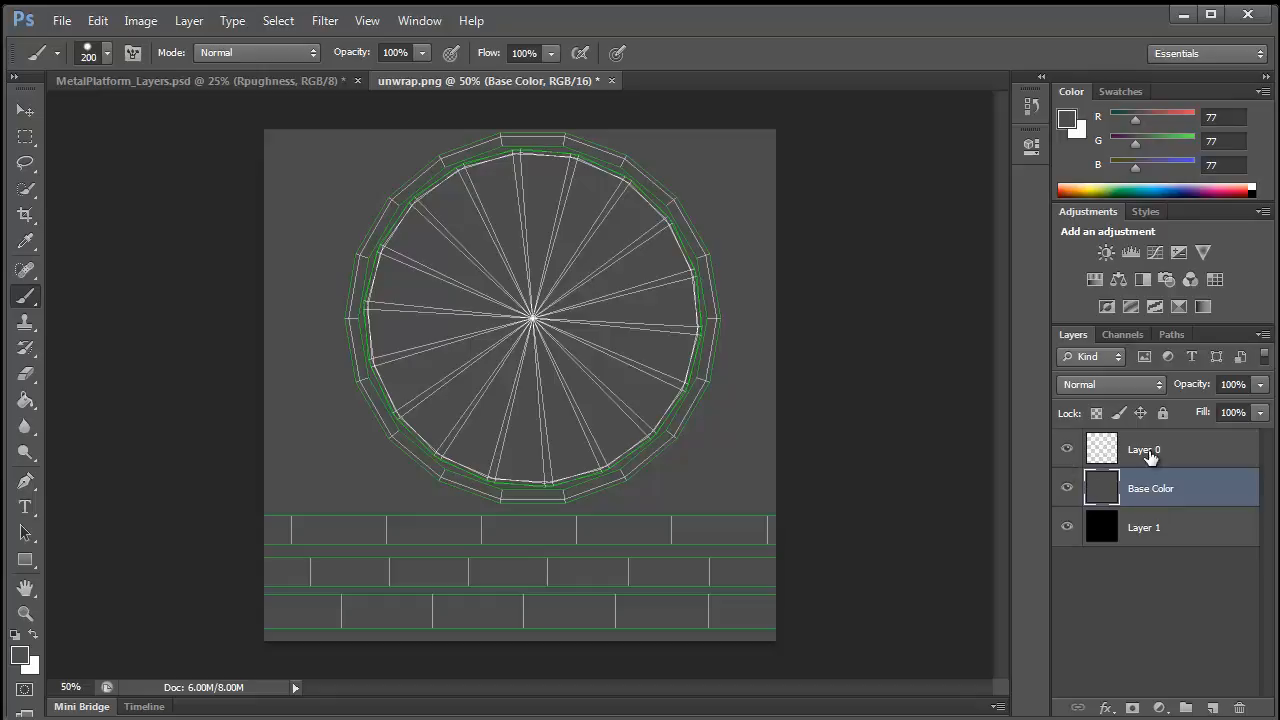
{"action": "double_click", "coordinate": [1146, 451]}
{"action": "type", "text": "Unw"}
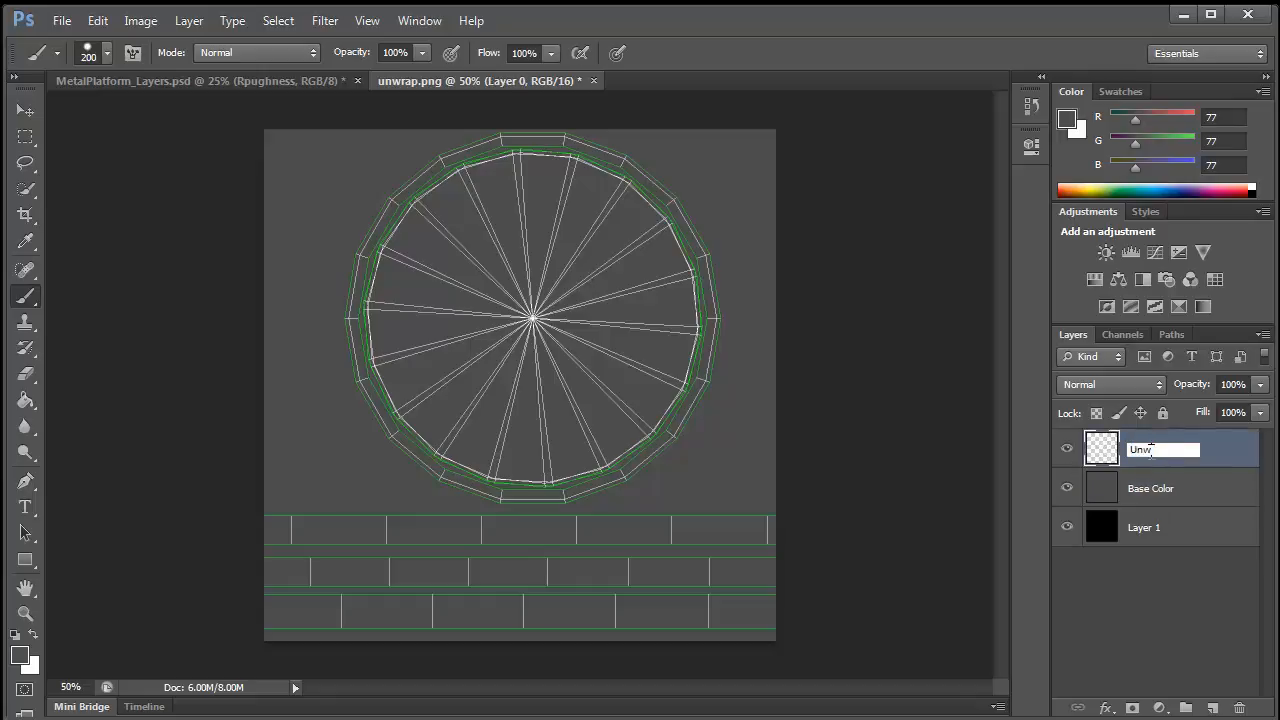
{"action": "type", "text": "rap Wires"}
{"action": "key", "text": "Return"}
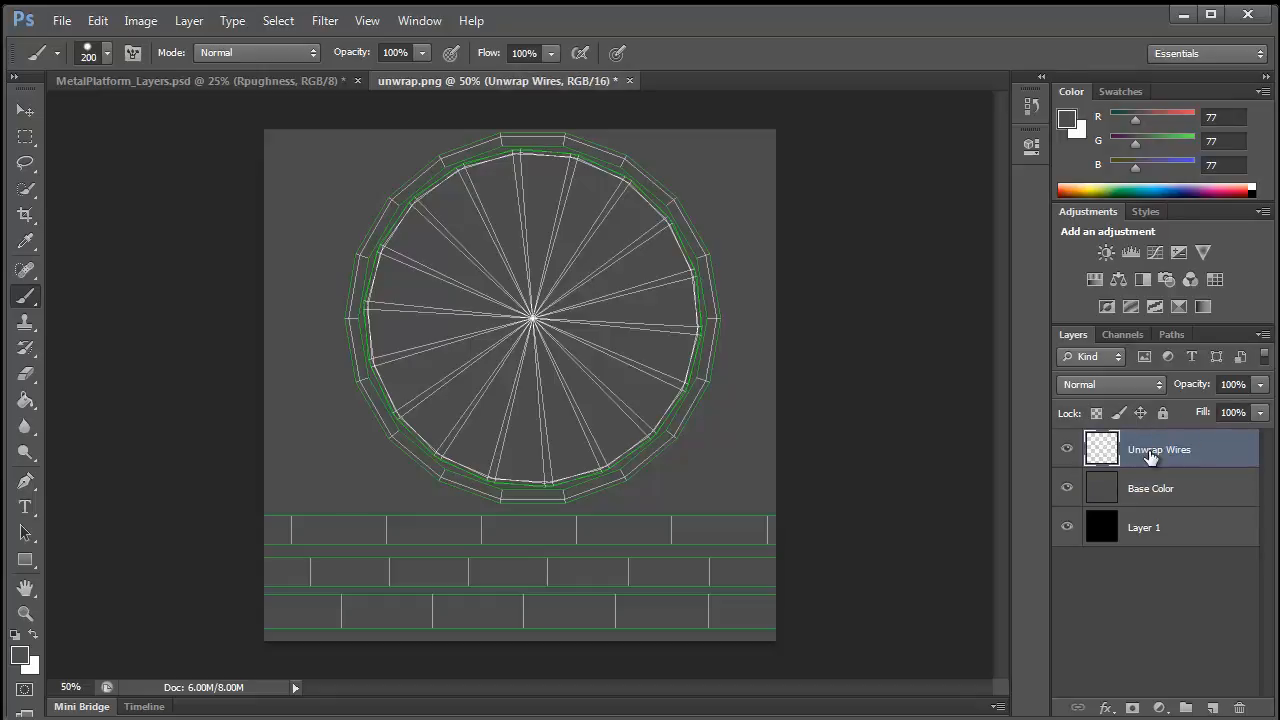
Rename the black Layer 1 as Background
{"action": "double_click", "coordinate": [1142, 528]}
{"action": "type", "text": "B"}
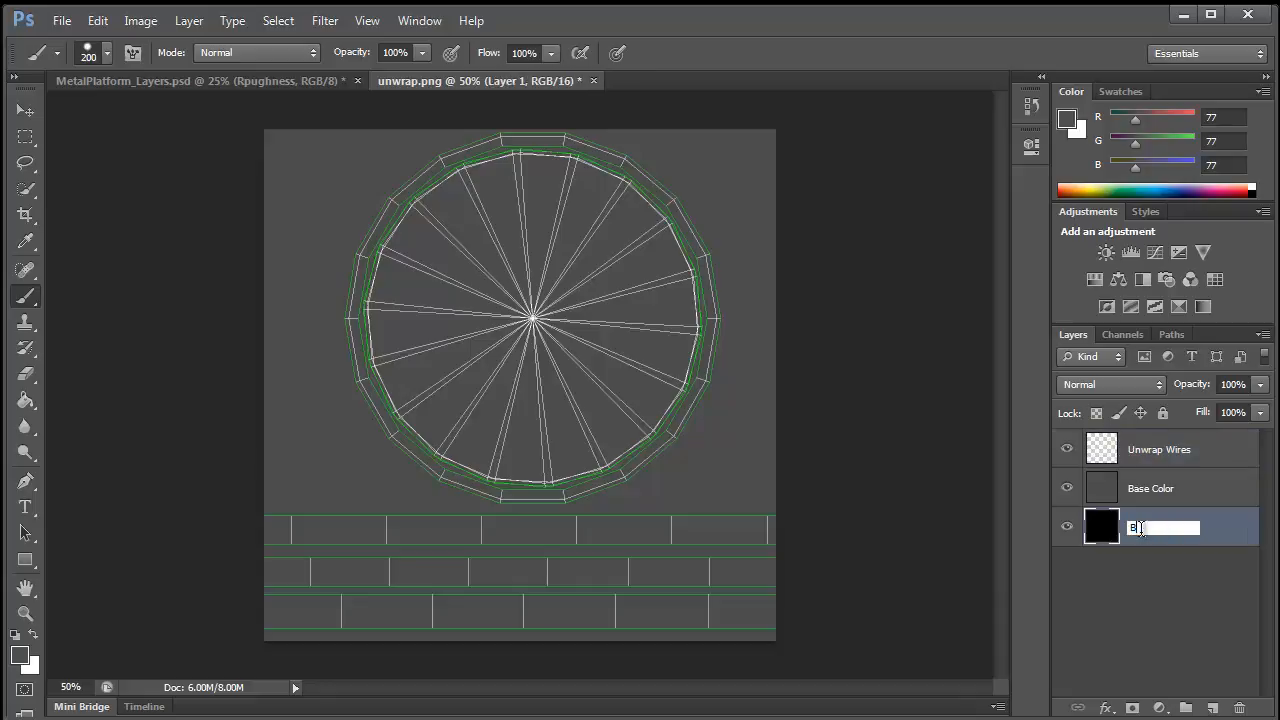
{"action": "type", "text": "ackground"}
{"action": "key", "text": "Return"}
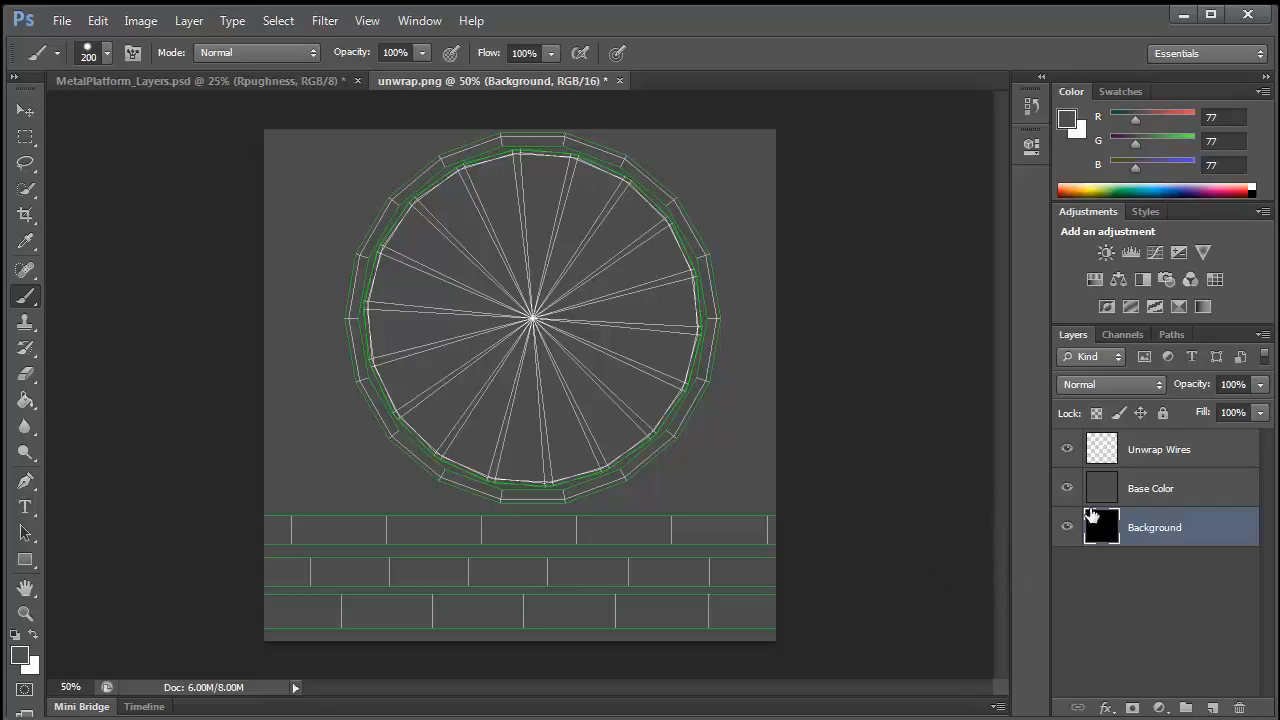
Draw a dark gray #303030 ellipse about 552 × 544 px, centred on the circular unwrap, on a new layer above Base Color
{"action": "left_click", "coordinate": [1150, 488]}
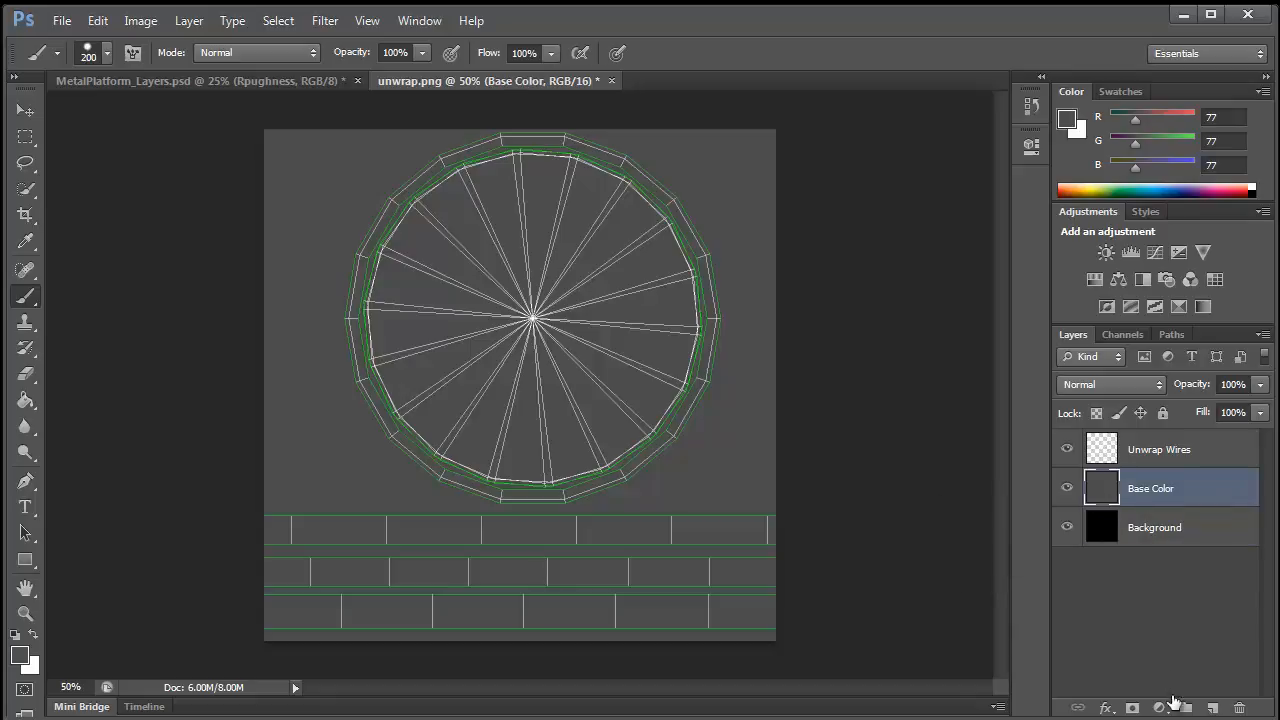
{"action": "left_click", "coordinate": [1213, 707]}
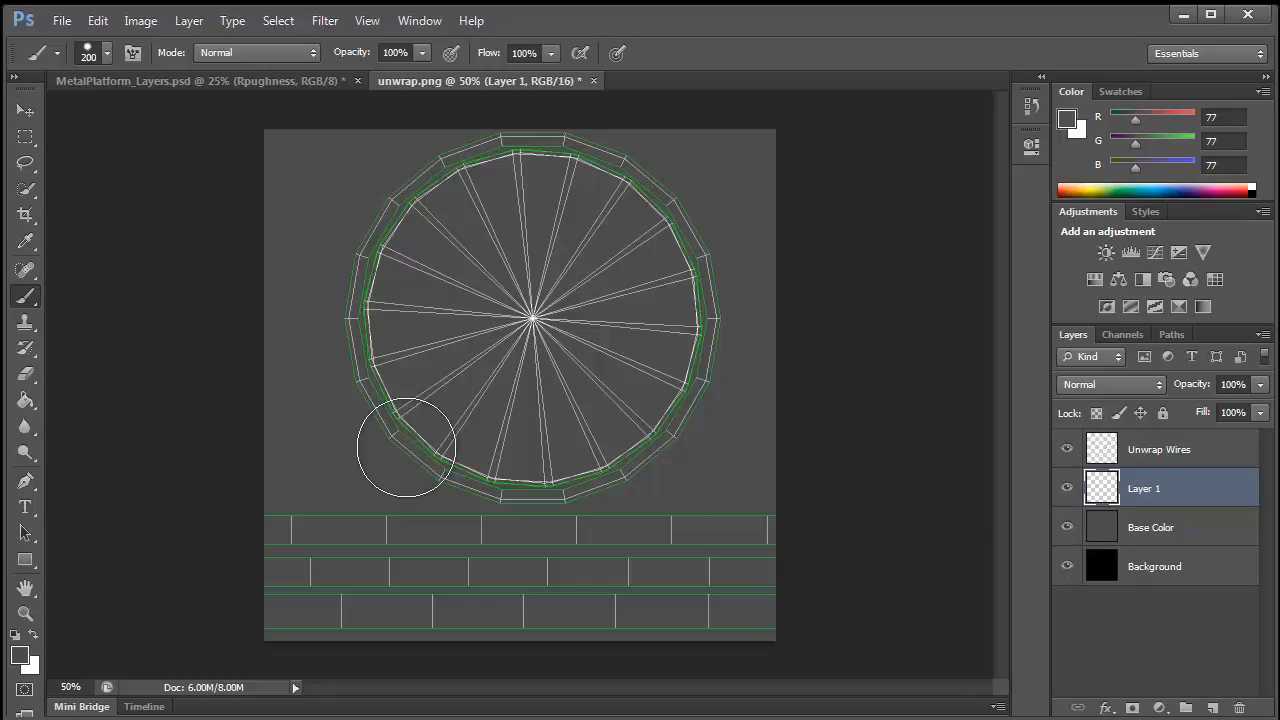
{"action": "left_click", "coordinate": [20, 655]}
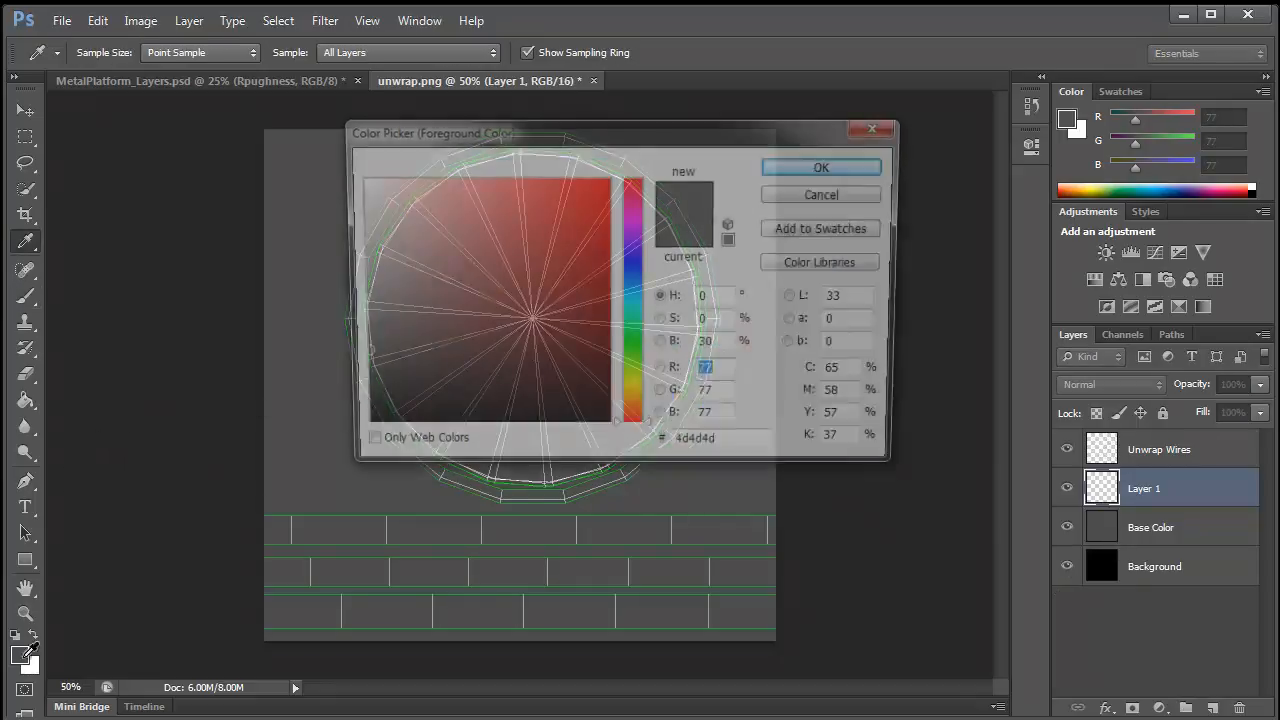
{"action": "left_click_drag", "start_coordinate": [363, 368], "coordinate": [354, 390]}
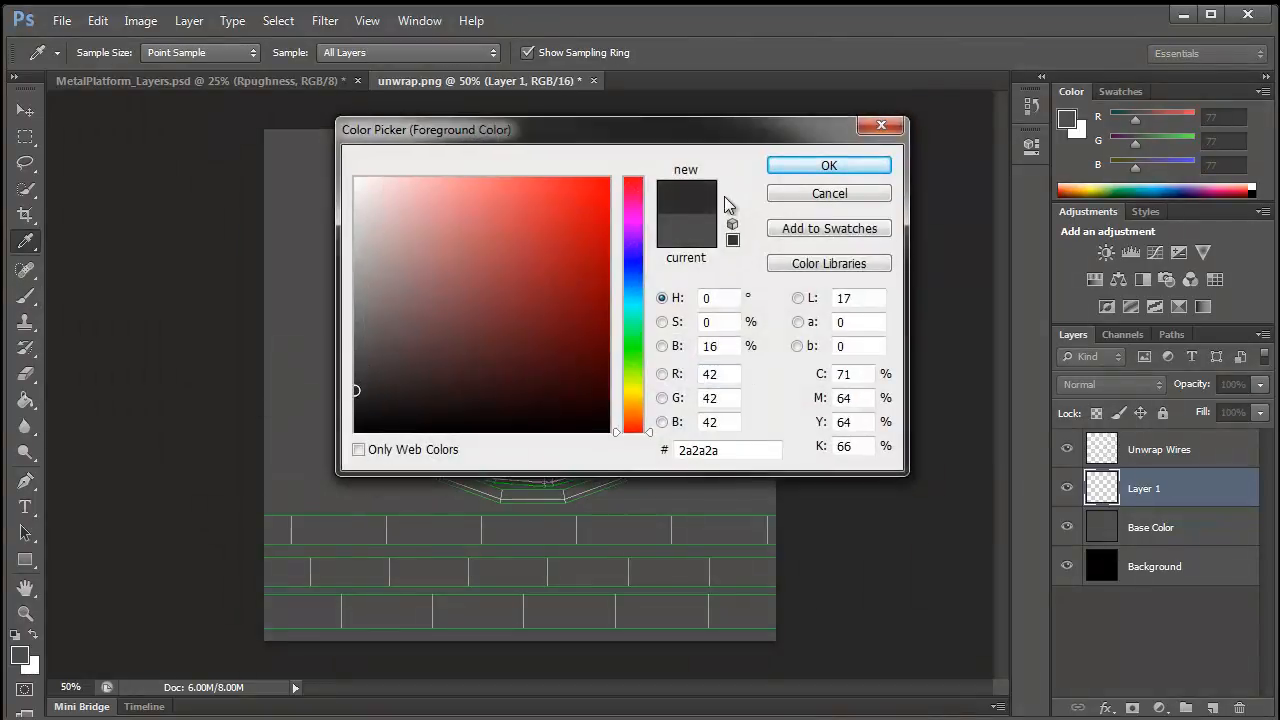
{"action": "left_click", "coordinate": [829, 165]}
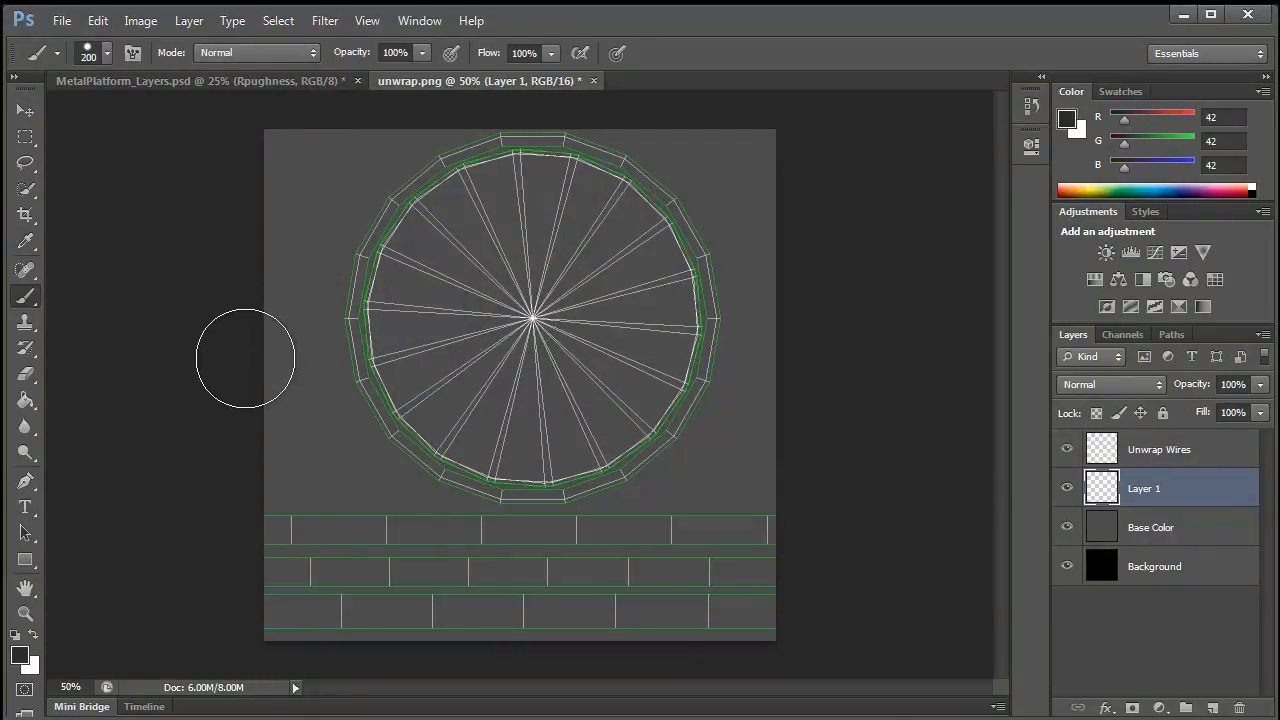
{"action": "left_click", "coordinate": [24, 560]}
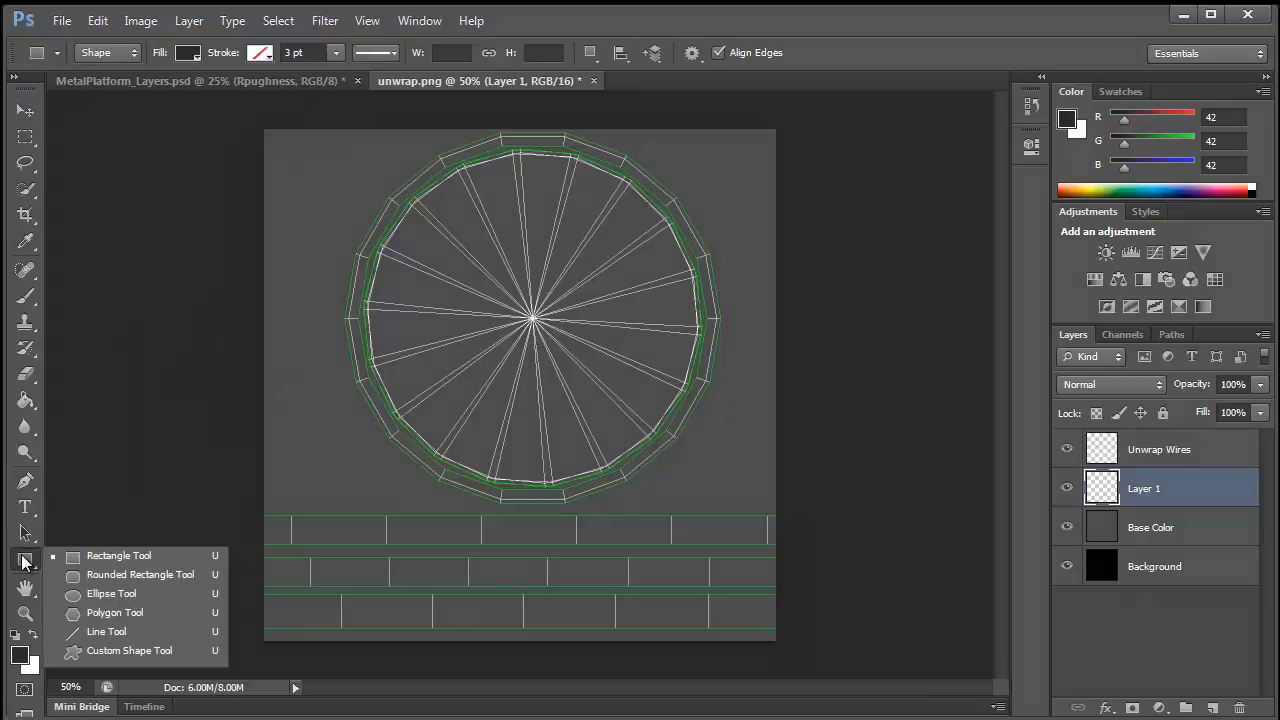
{"action": "left_click", "coordinate": [109, 596]}
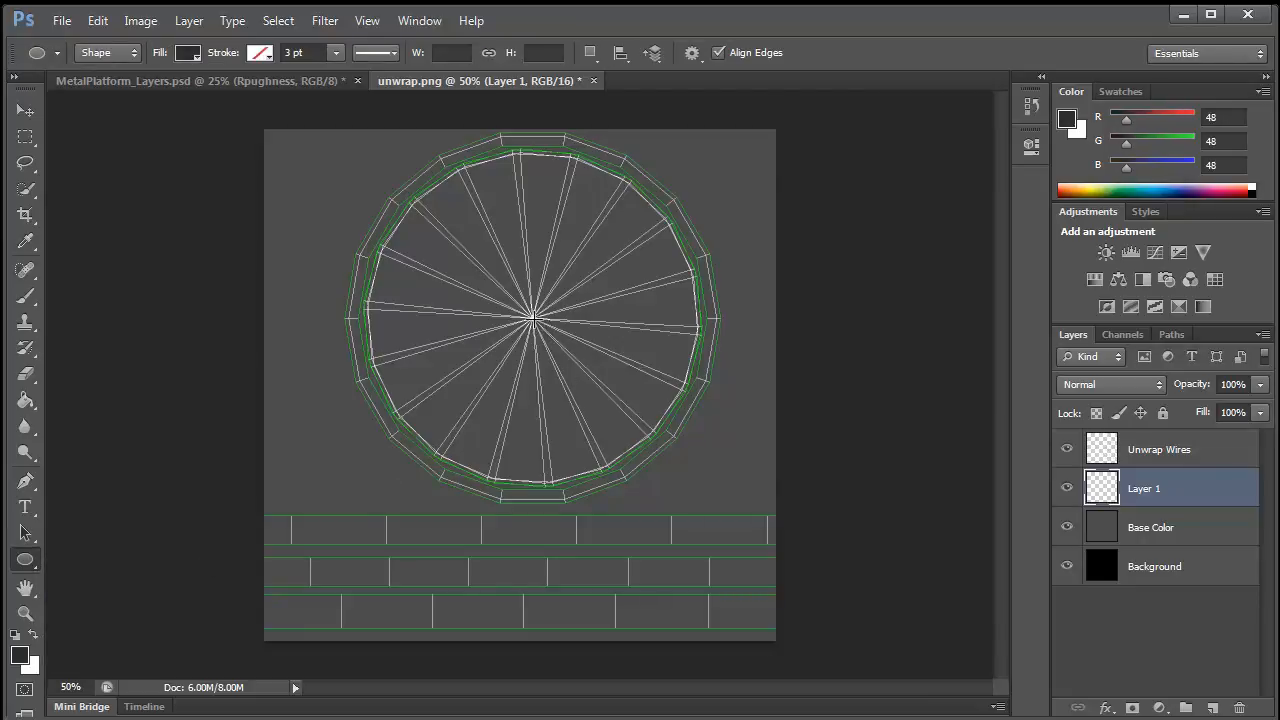
{"action": "left_click_drag", "start_coordinate": [532, 320], "coordinate": [670, 454], "text": "alt"}
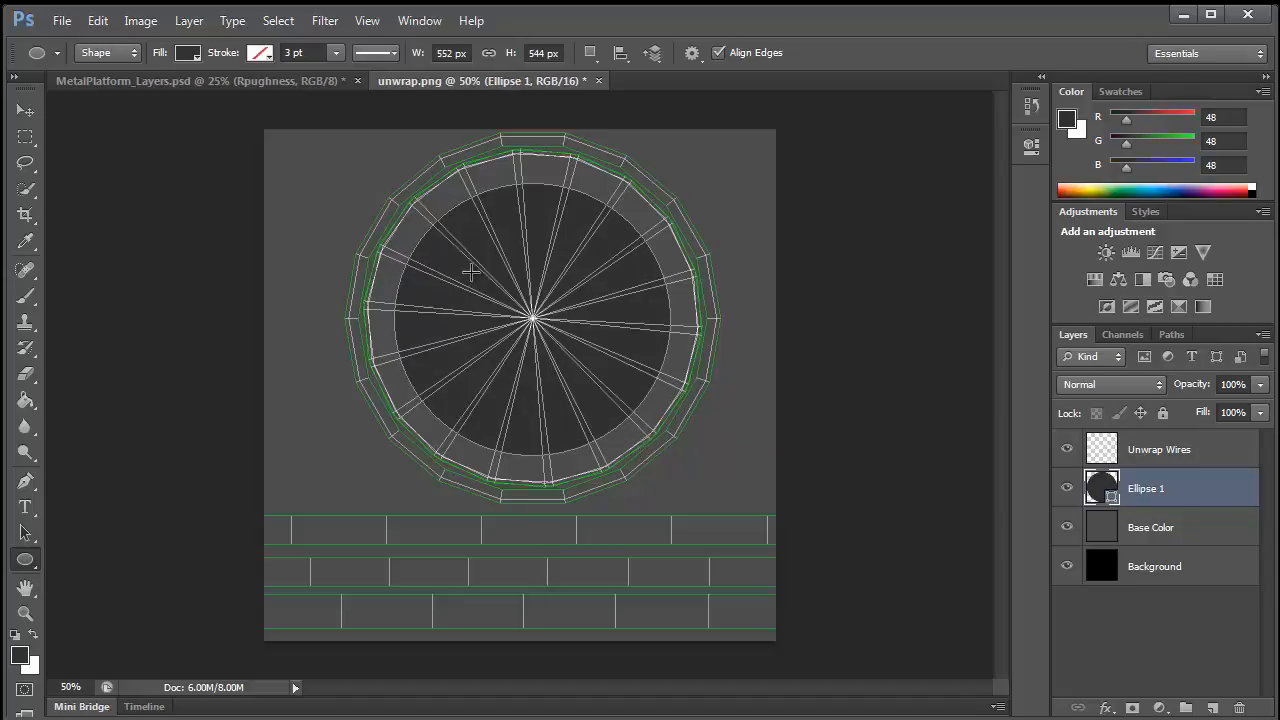
{"action": "left_click", "coordinate": [26, 110]}
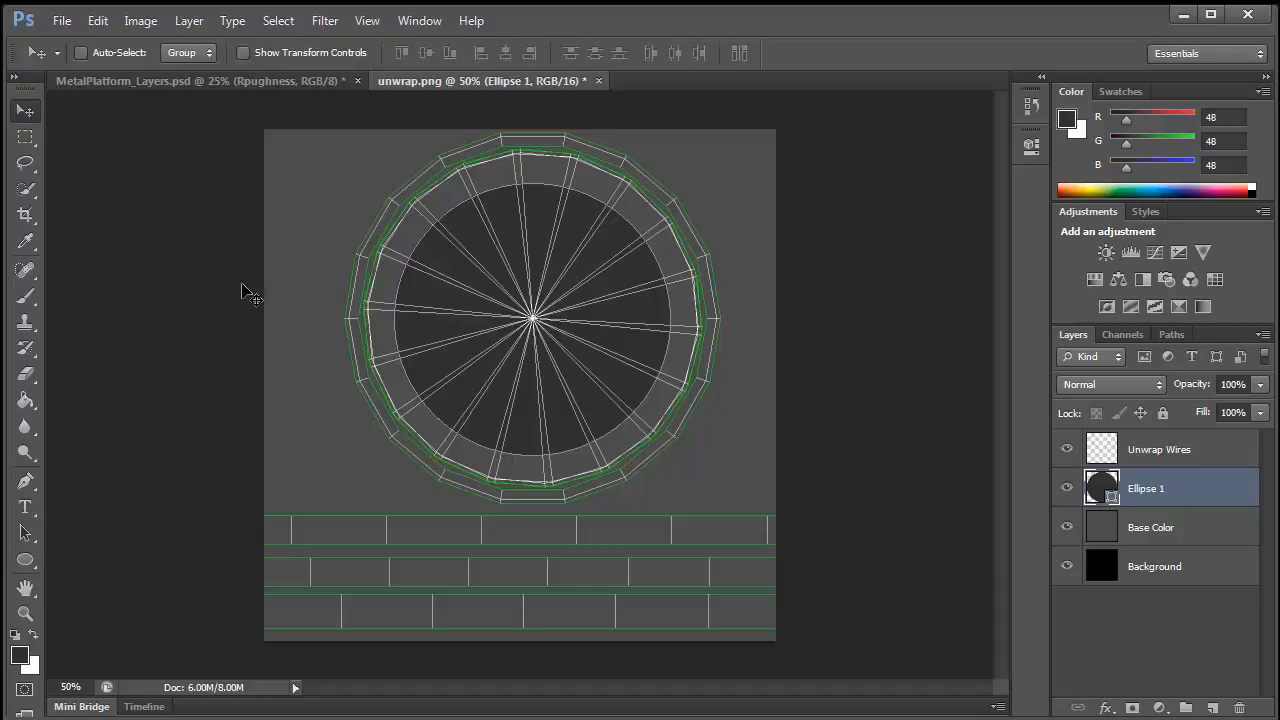
Draw a smaller concentric circle about 336 px in diameter, filled with #242424, on a new layer above the first ellipse
{"action": "left_click", "coordinate": [1212, 707]}
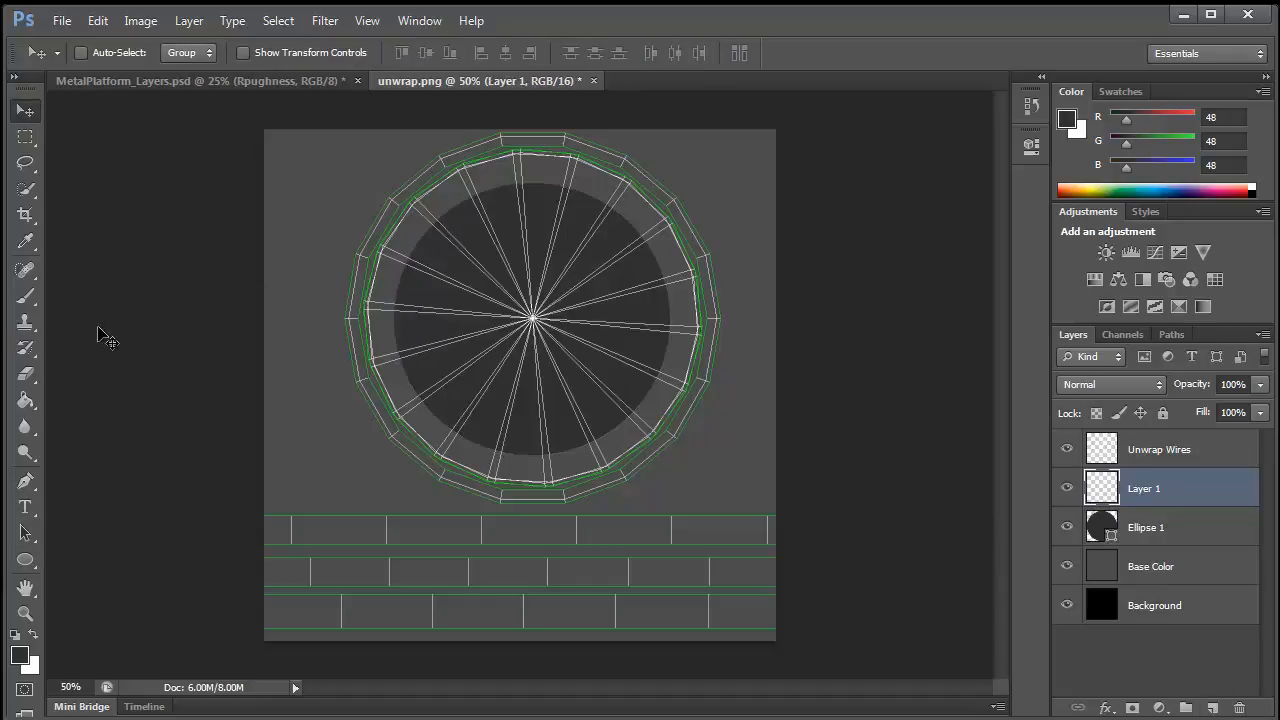
{"action": "left_click", "coordinate": [22, 656]}
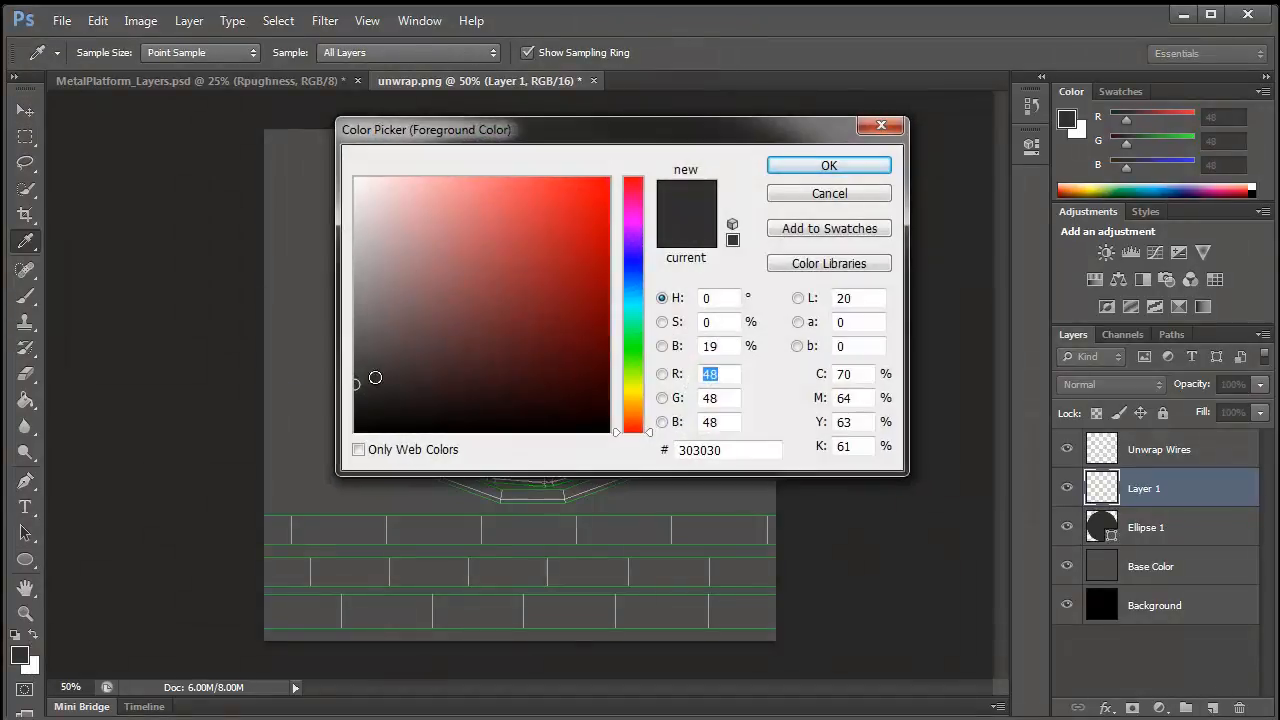
{"action": "left_click_drag", "start_coordinate": [361, 393], "coordinate": [355, 397]}
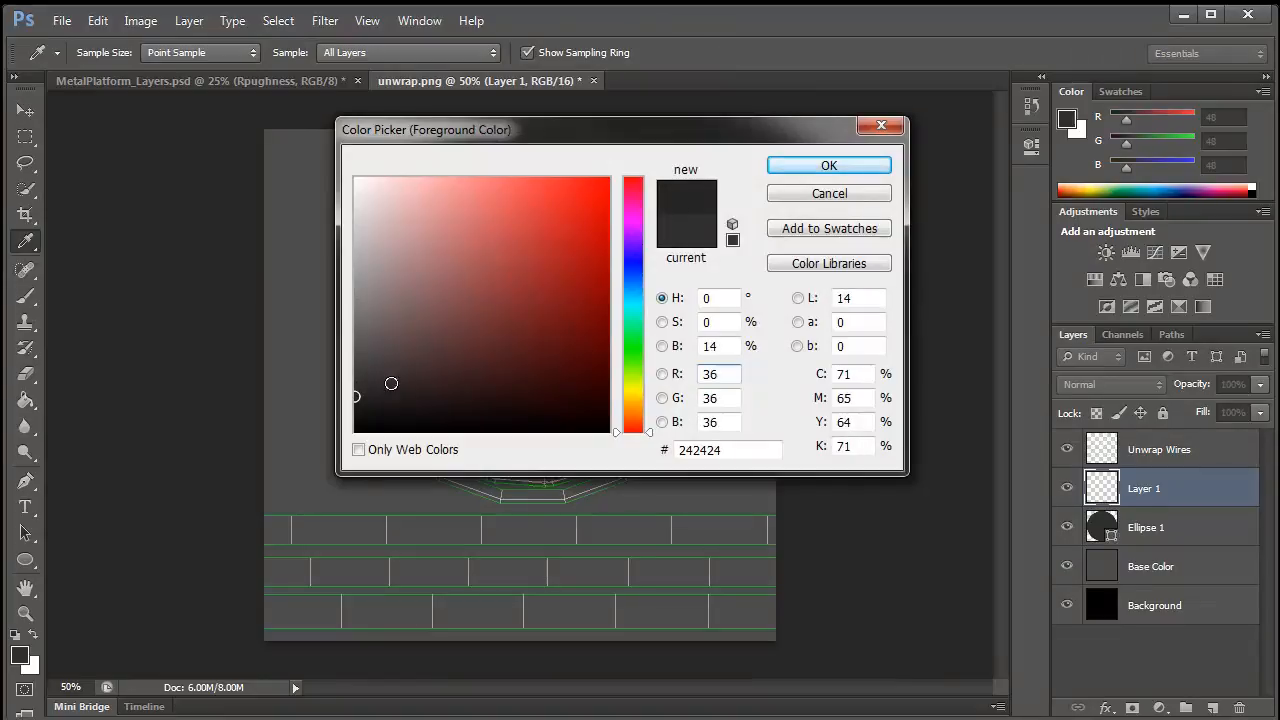
{"action": "left_click", "coordinate": [818, 166]}
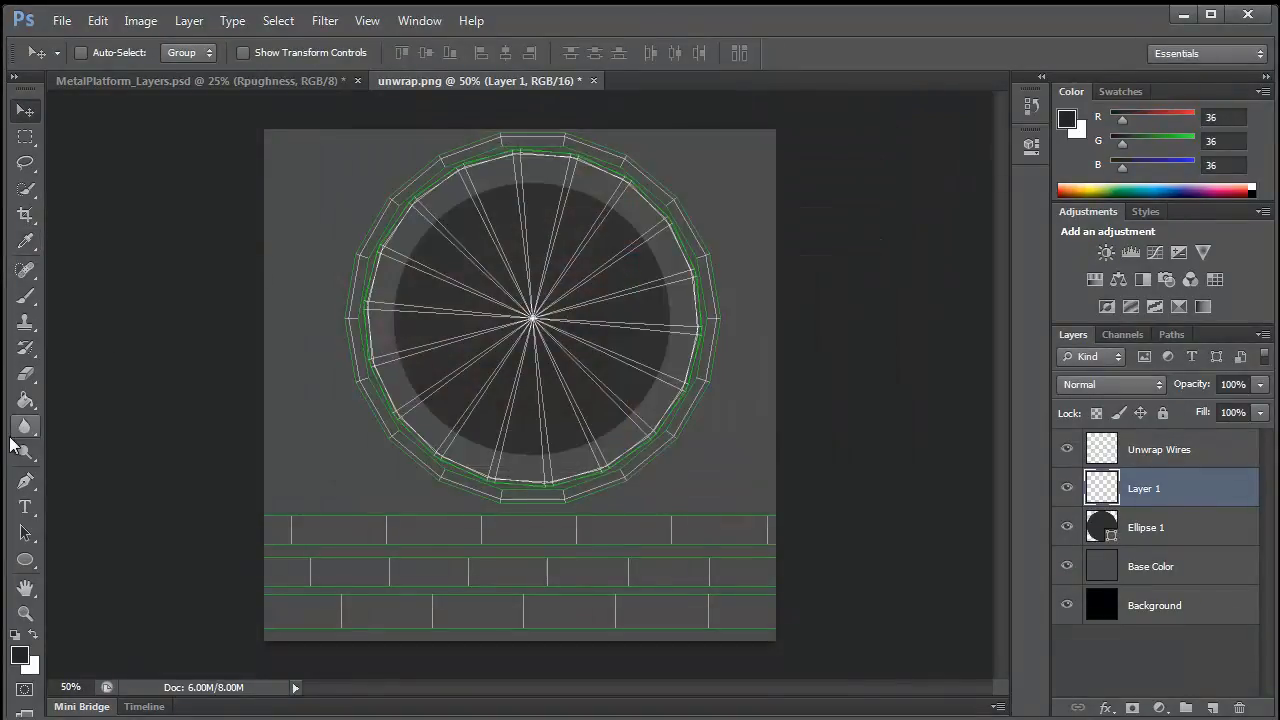
{"action": "left_click", "coordinate": [26, 561]}
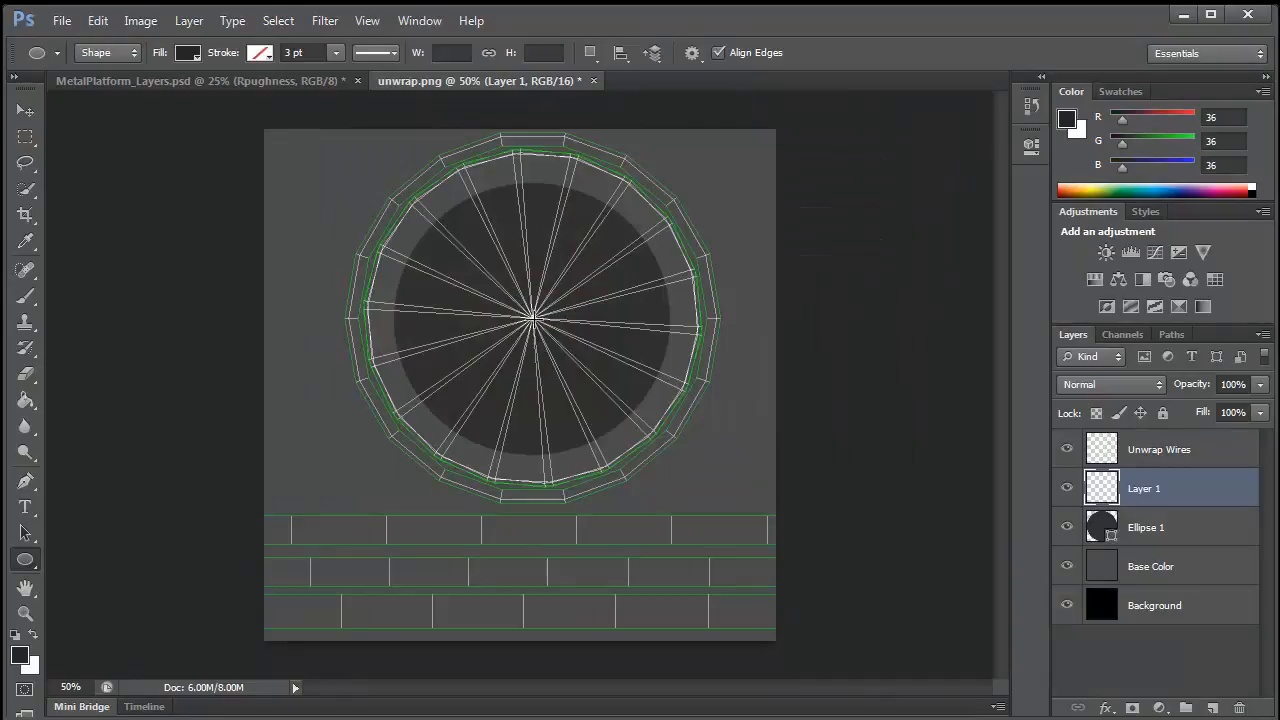
{"action": "left_click_drag", "start_coordinate": [535, 318], "coordinate": [616, 400], "text": "alt+shift"}
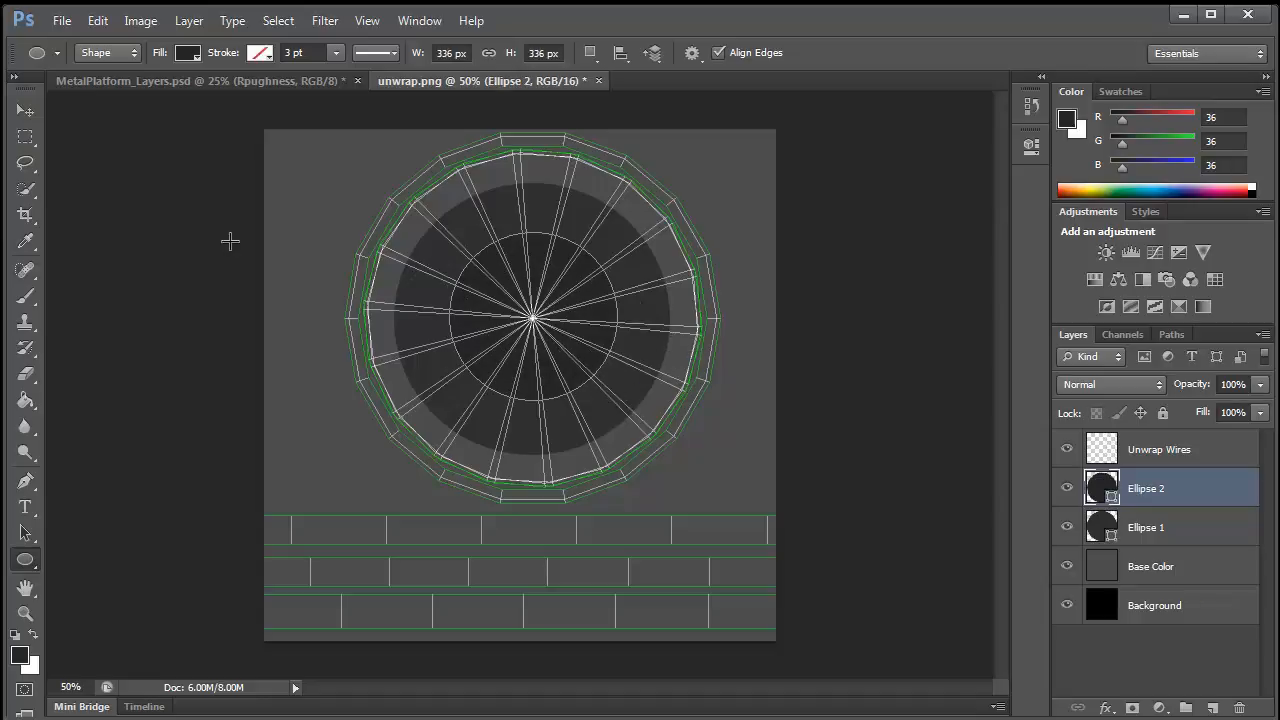
{"action": "left_click", "coordinate": [37, 116]}
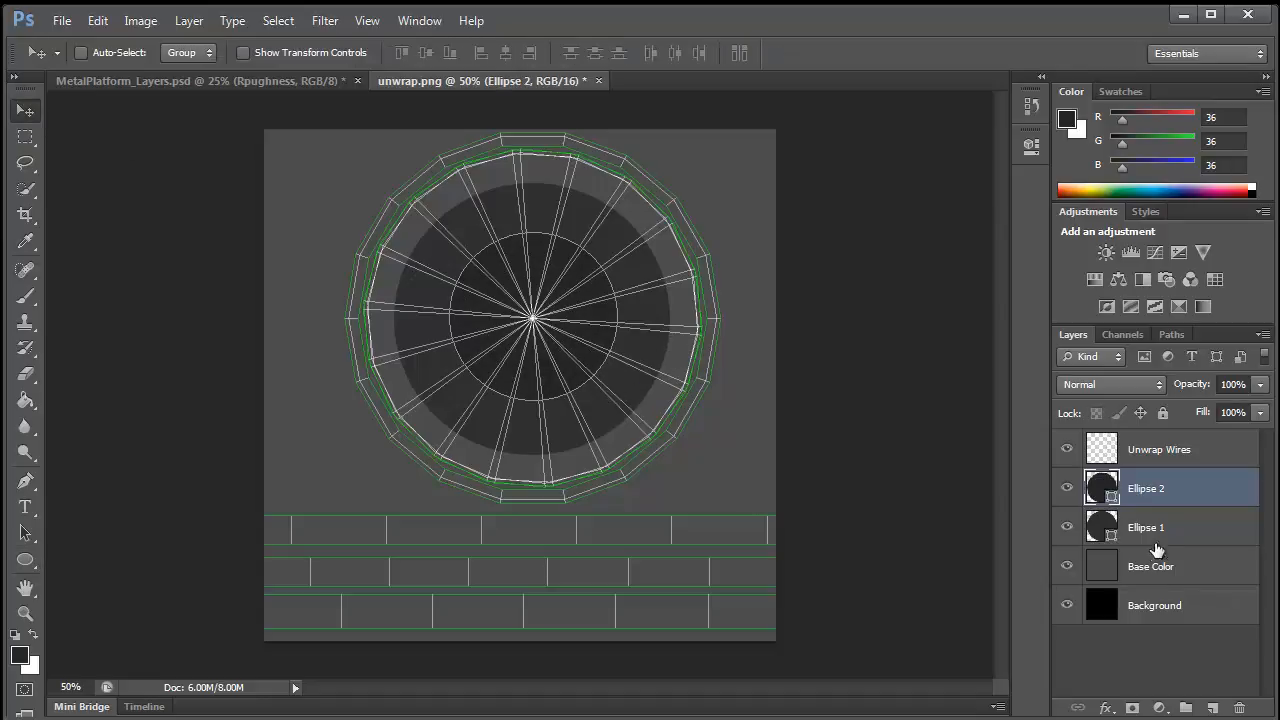
Draw two crossing rounded rectangles with 10 px radius over the circles, about 62 × 416 px vertical and 432 × 54 px horizontal
{"action": "left_click", "coordinate": [1213, 709]}
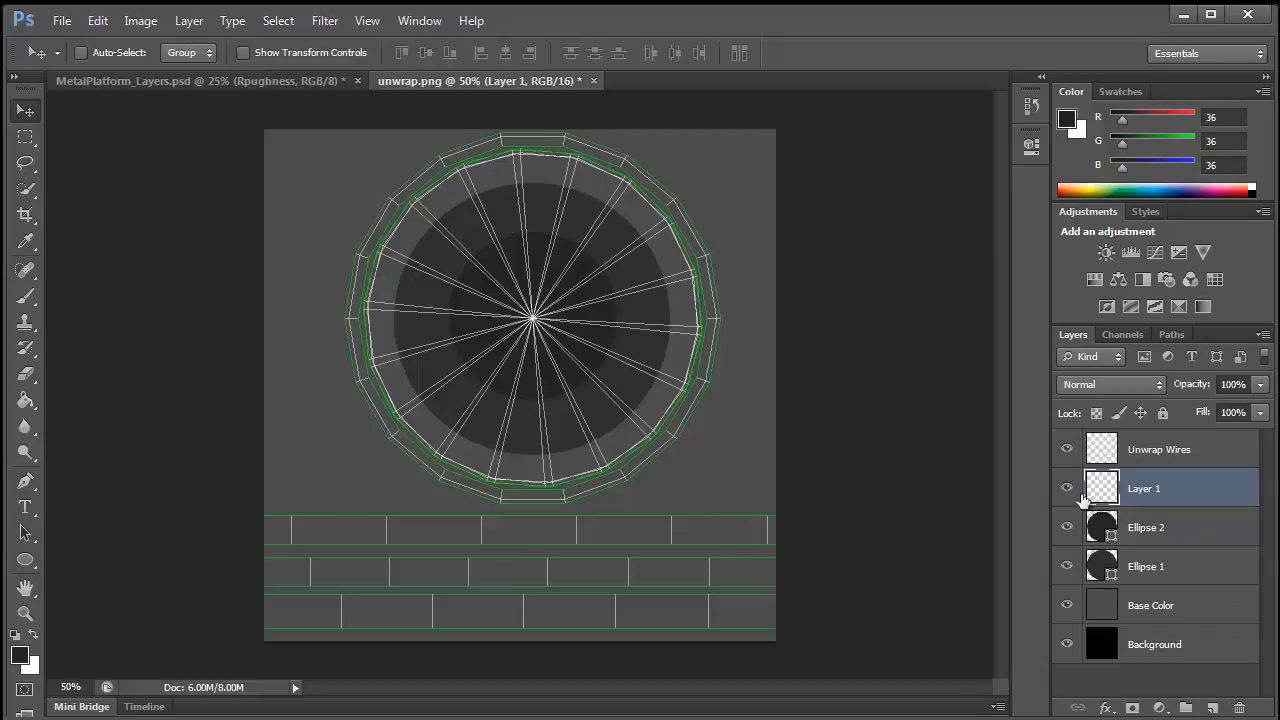
{"action": "left_click", "coordinate": [1068, 449]}
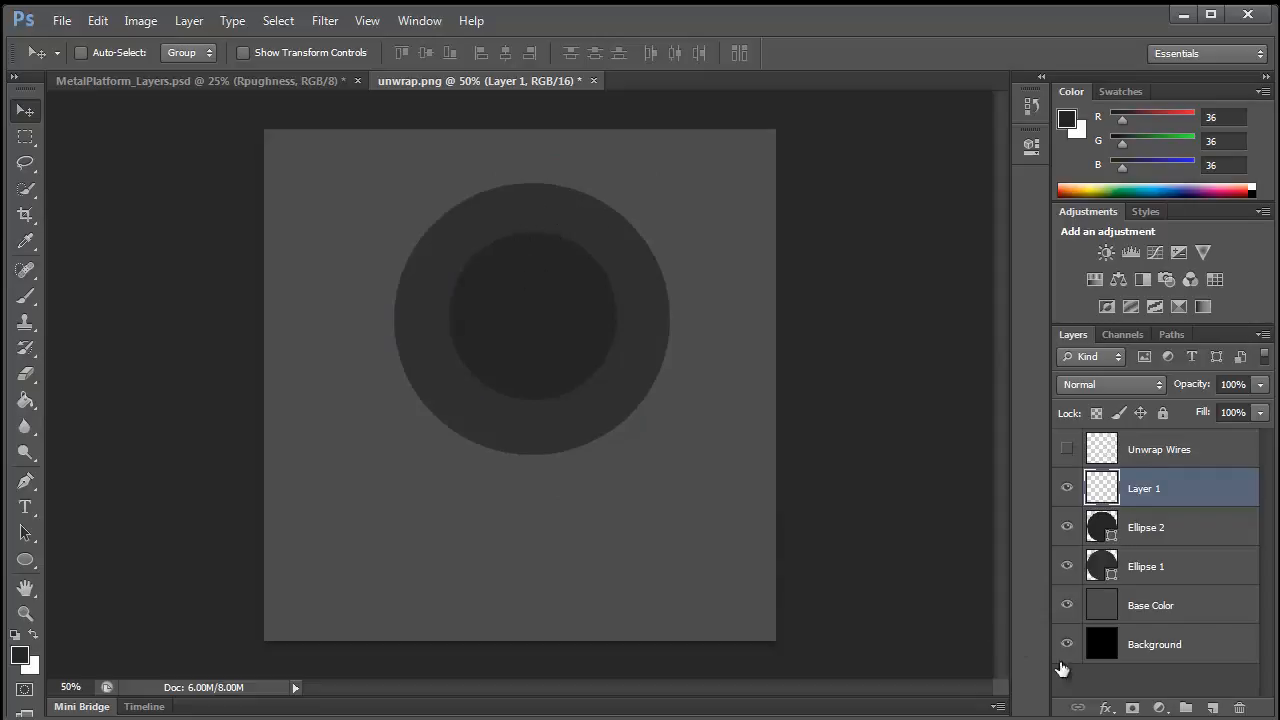
{"action": "left_click", "coordinate": [1067, 450]}
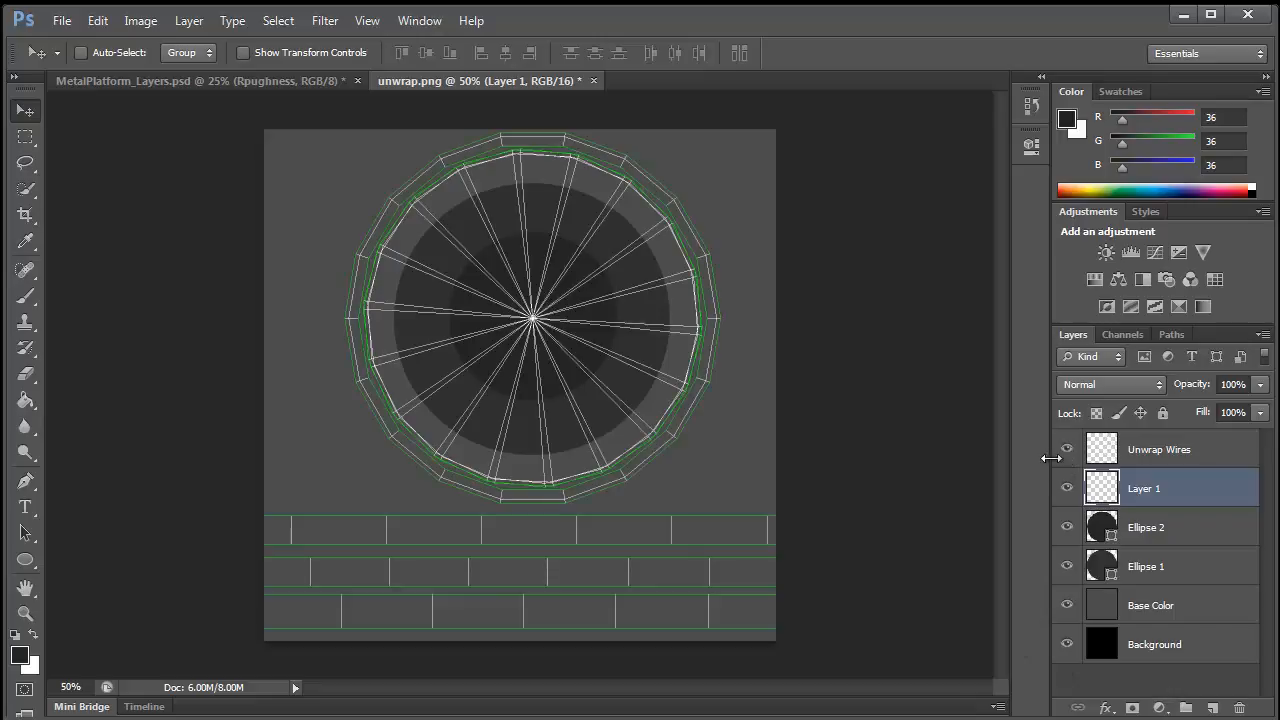
{"action": "left_click", "coordinate": [26, 563]}
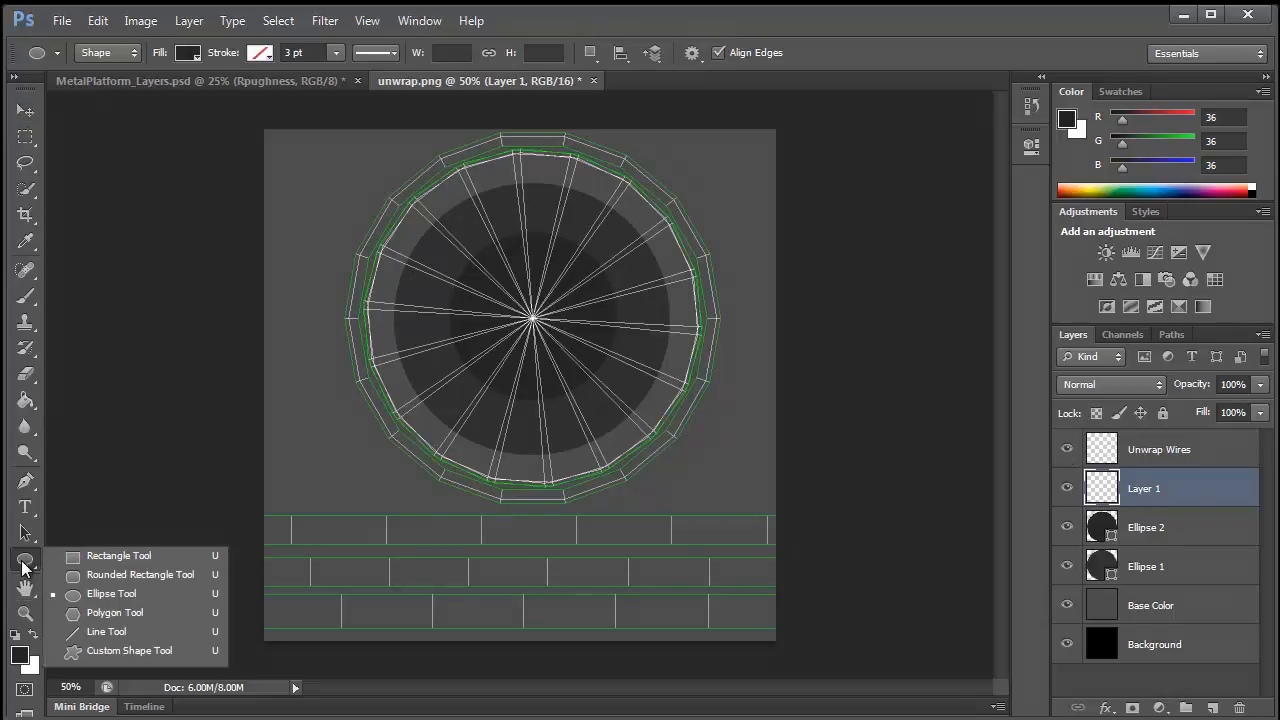
{"action": "left_click", "coordinate": [135, 575]}
{"action": "left_click_drag", "start_coordinate": [519, 214], "coordinate": [549, 421]}
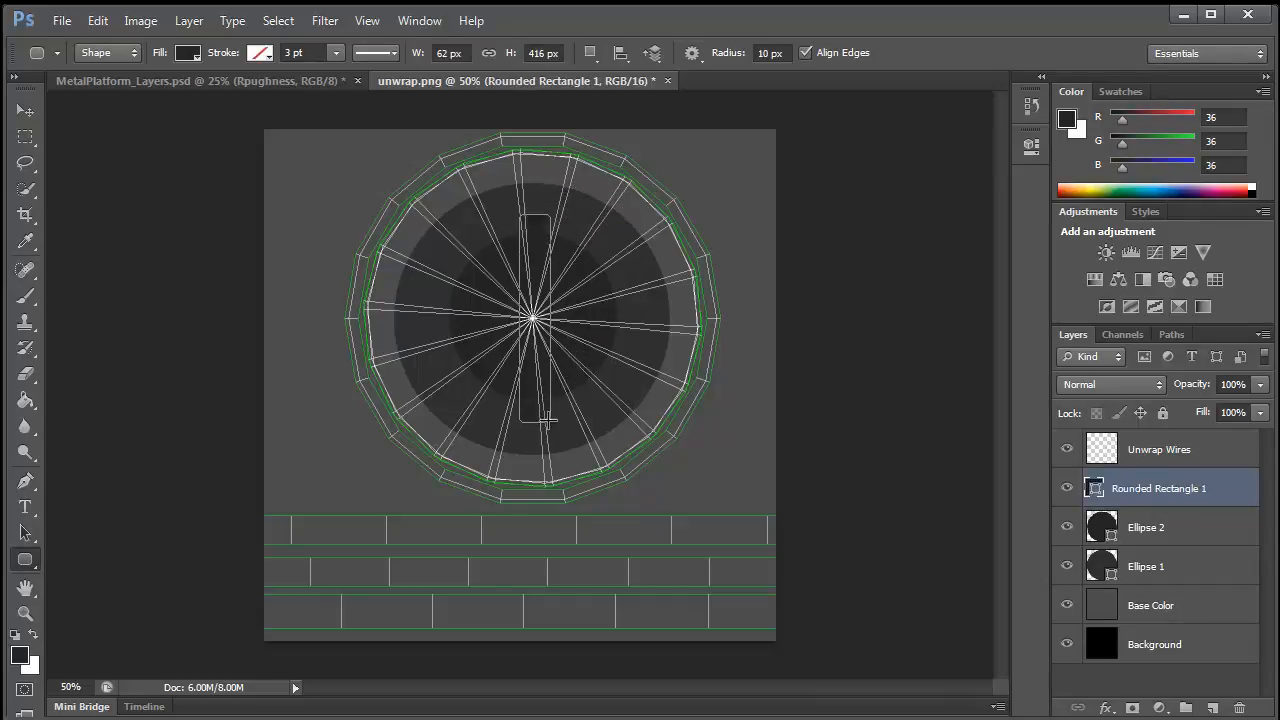
{"action": "left_click_drag", "start_coordinate": [425, 301], "coordinate": [641, 328]}
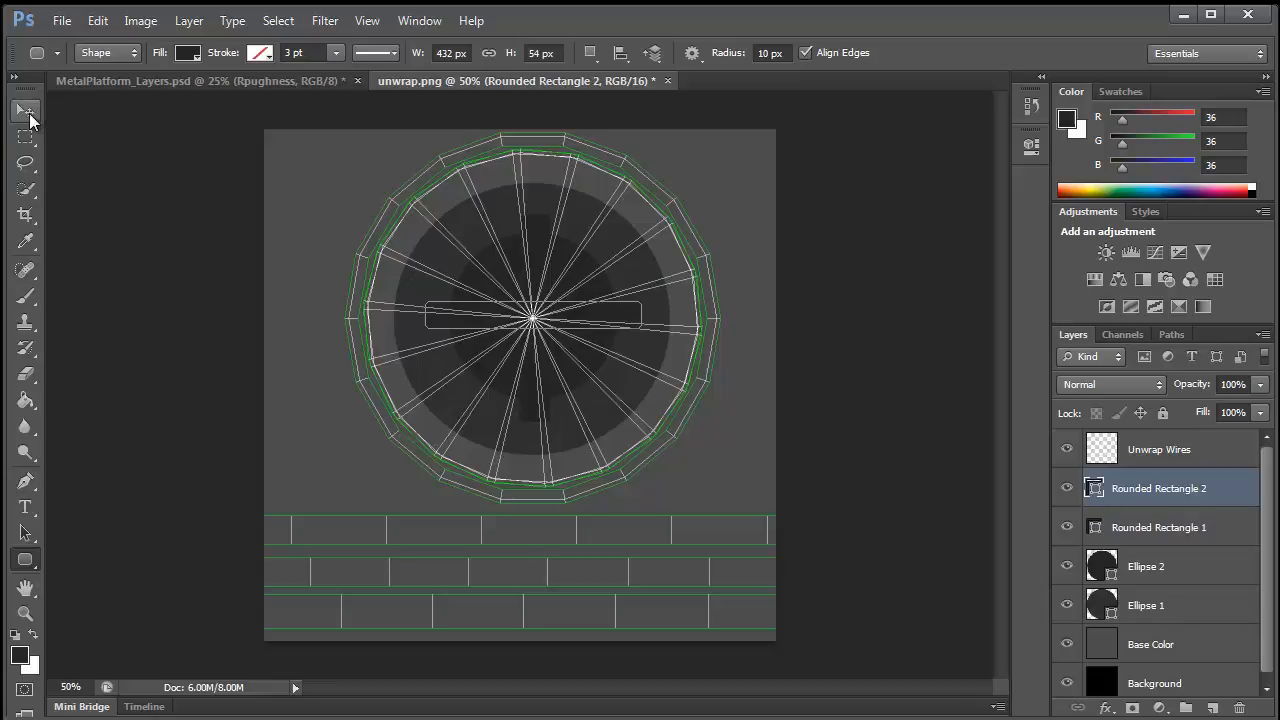
{"action": "left_click", "coordinate": [29, 118]}
Hide the Unwrap Wires layer and nudge the vertical rounded rectangle slightly upward over the inner circle
{"action": "left_click", "coordinate": [1068, 450]}
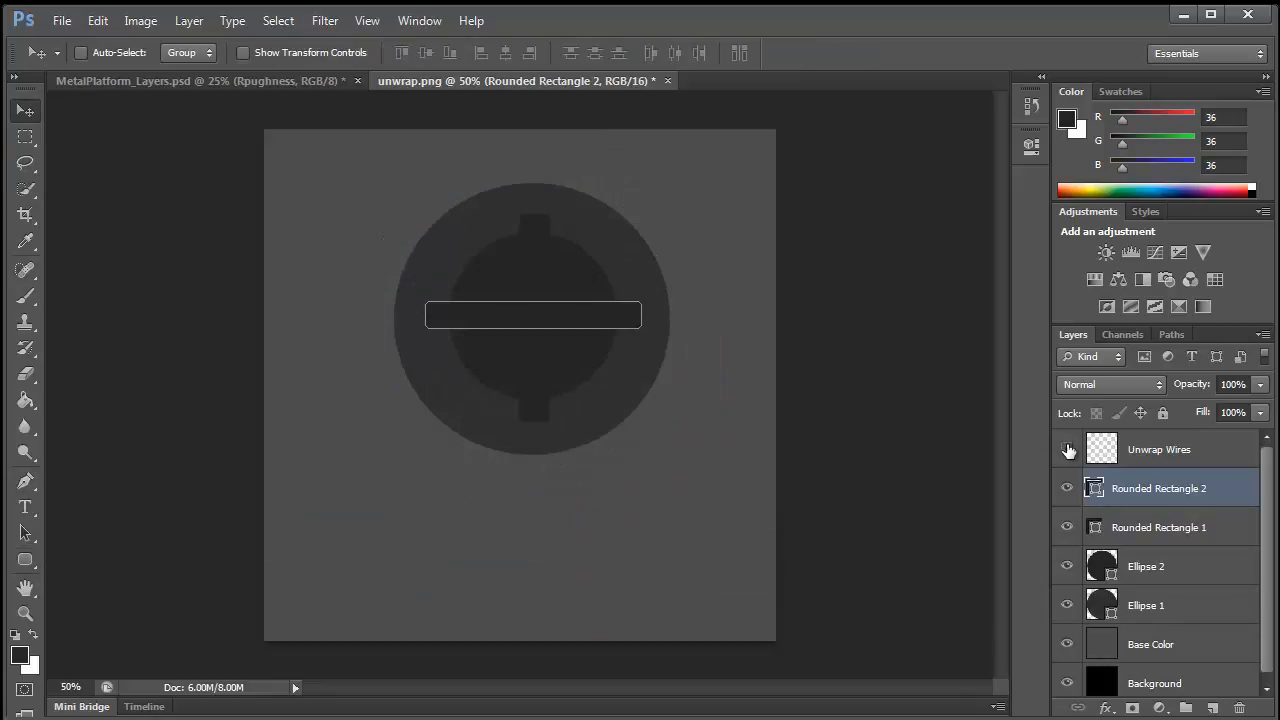
{"action": "left_click", "coordinate": [1148, 648]}
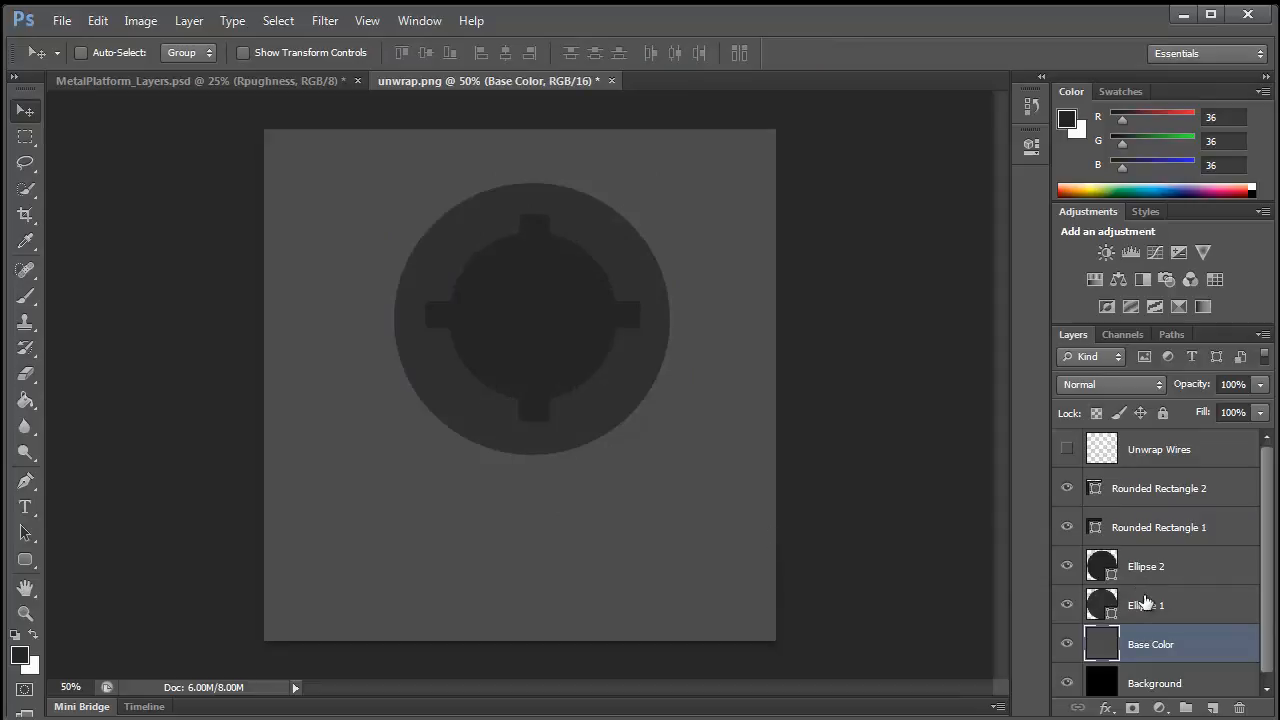
{"action": "left_click", "coordinate": [1138, 530]}
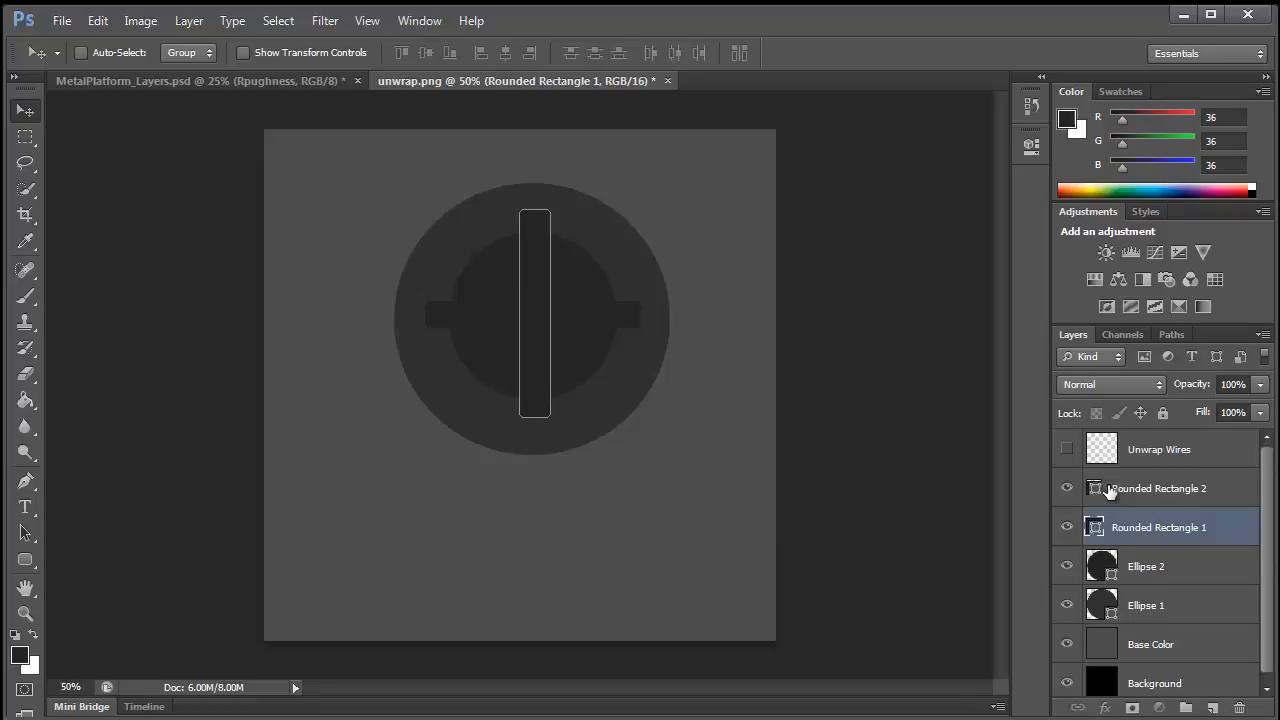
Select the Unwrap Wires layer and make it visible over the texture
{"action": "left_click", "coordinate": [1097, 488]}
{"action": "left_click", "coordinate": [1110, 450]}
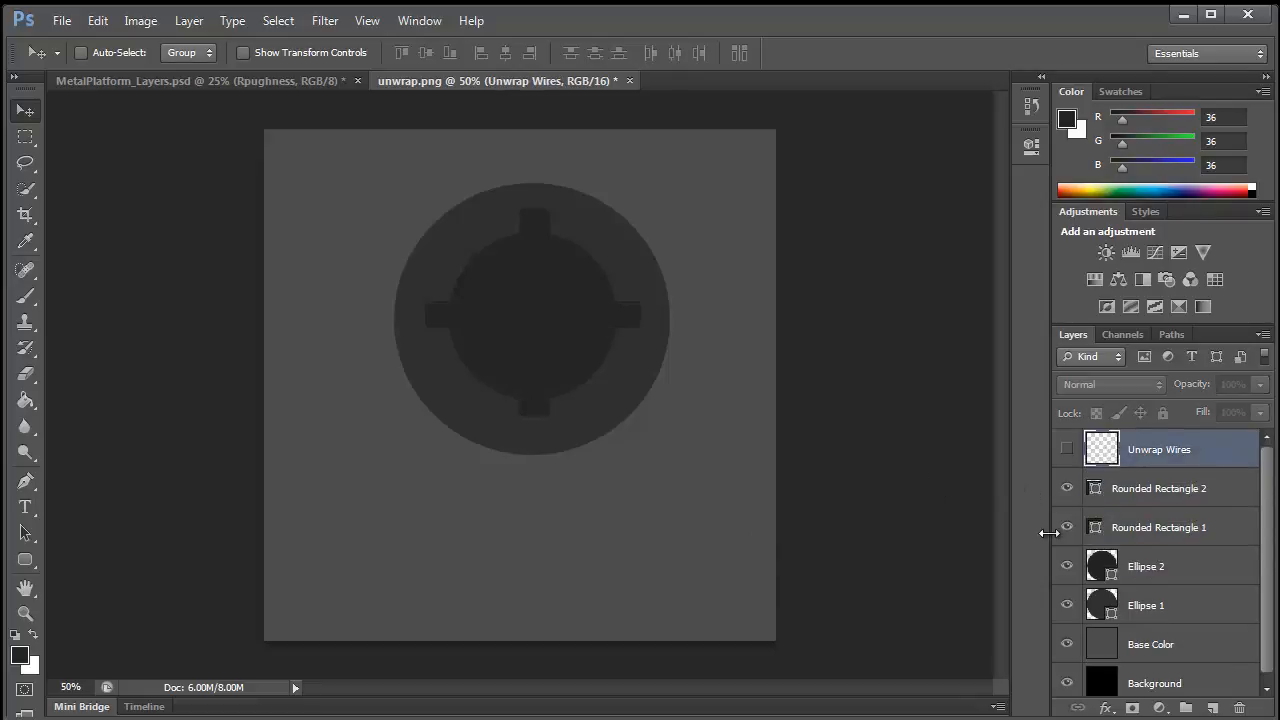
{"action": "left_click", "coordinate": [1067, 449]}
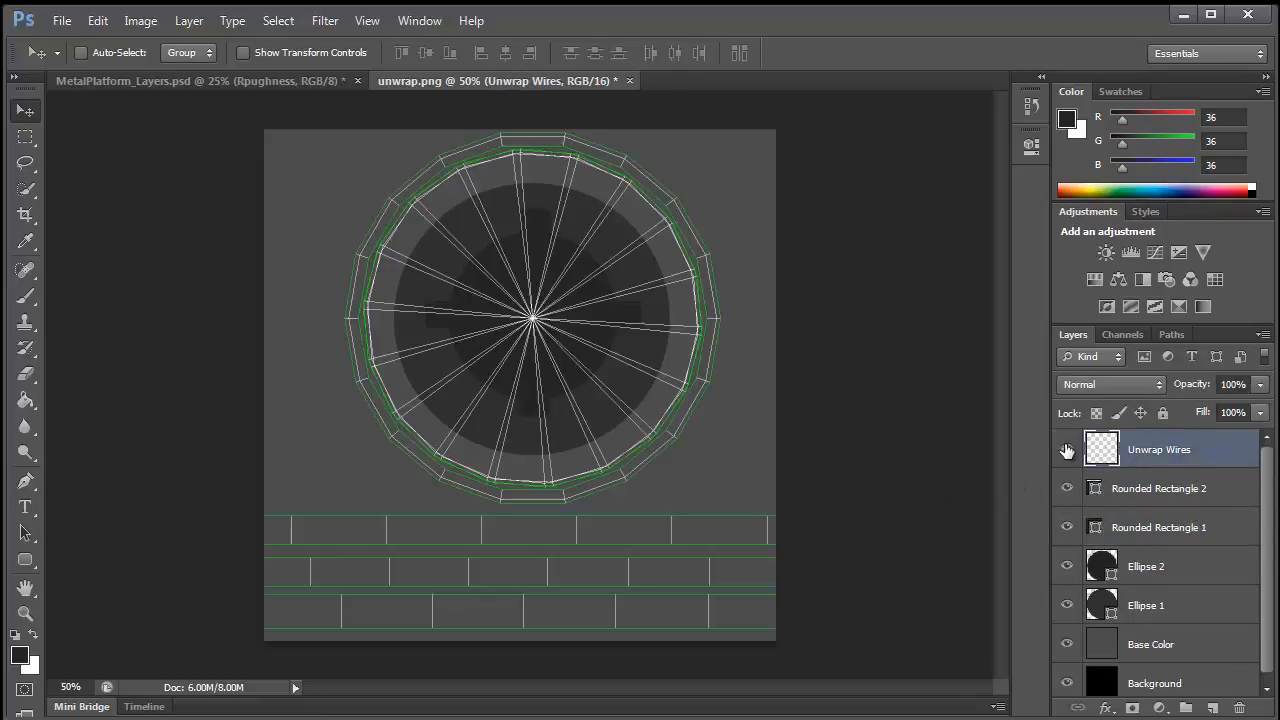
Set the foreground colour to bright blue, RGB 0, 162, 255
{"action": "left_click", "coordinate": [21, 657]}
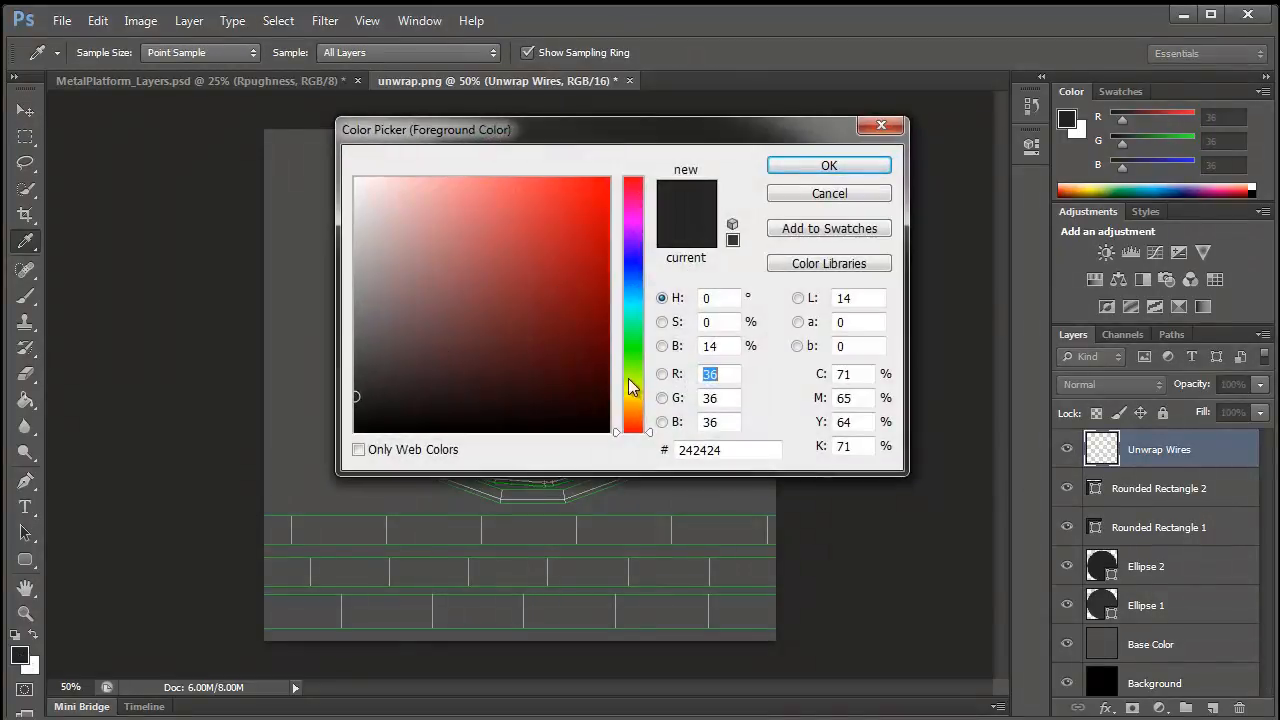
{"action": "left_click_drag", "start_coordinate": [630, 301], "coordinate": [630, 289]}
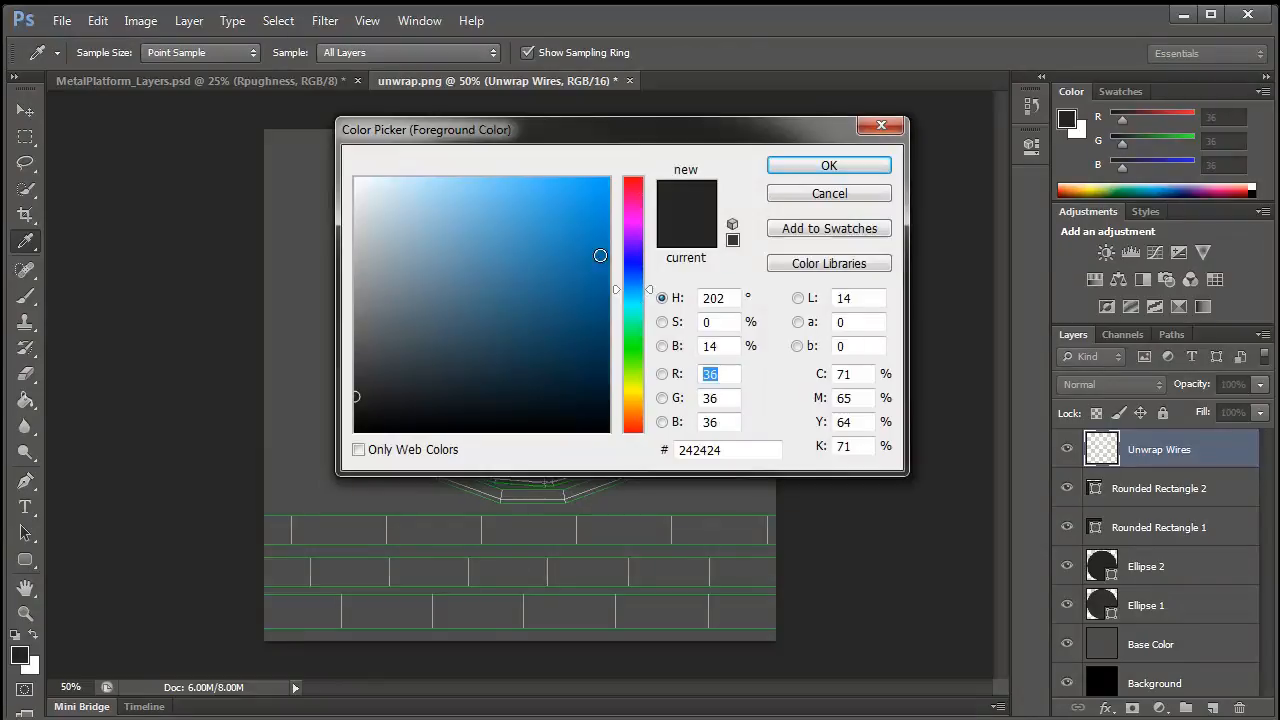
{"action": "left_click_drag", "start_coordinate": [575, 188], "coordinate": [622, 164]}
{"action": "left_click", "coordinate": [829, 165]}
{"action": "key", "text": "v"}
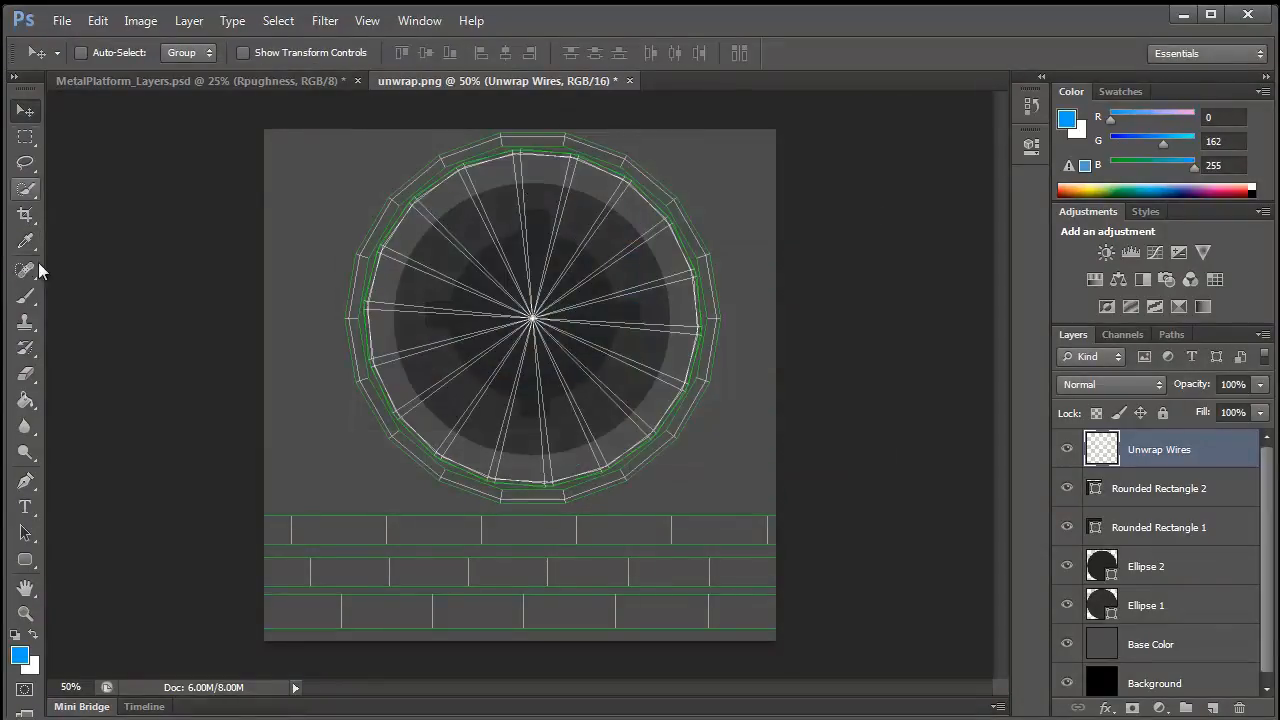
Draw a small blue circle with the Ellipse tool on the lower-left part of the outer dark ring
{"action": "left_click", "coordinate": [25, 560]}
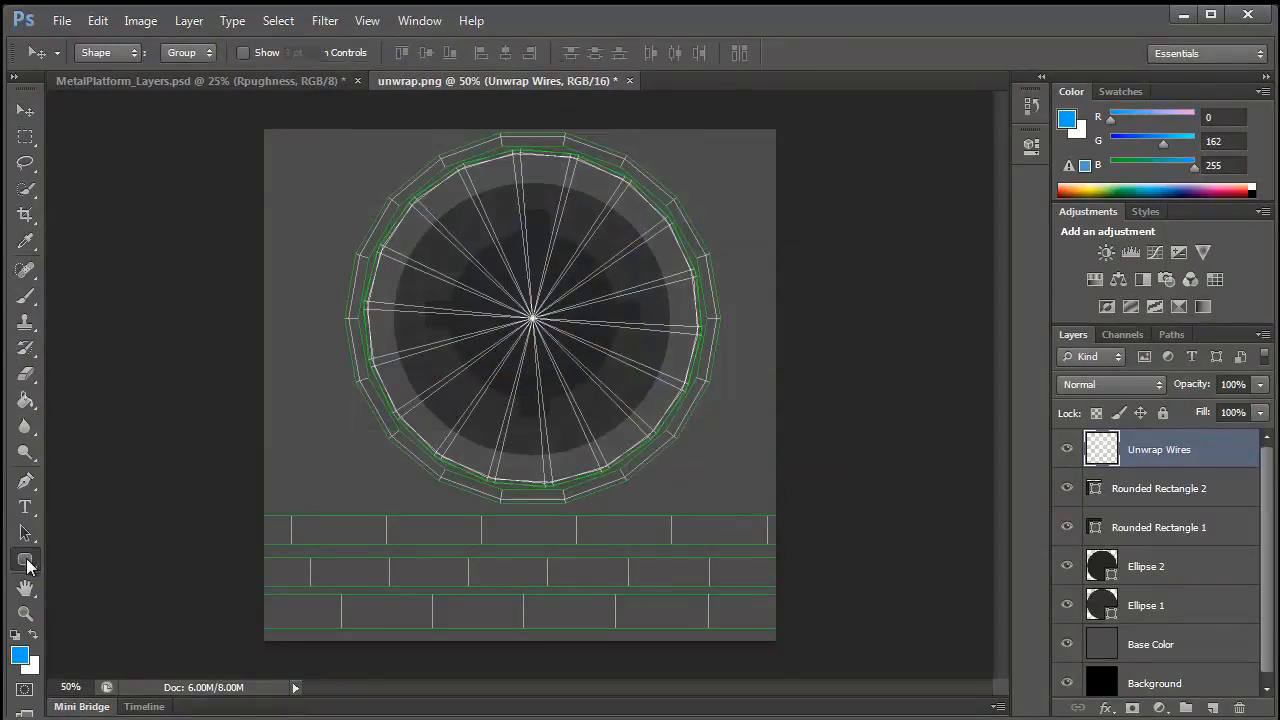
{"action": "left_click", "coordinate": [85, 592]}
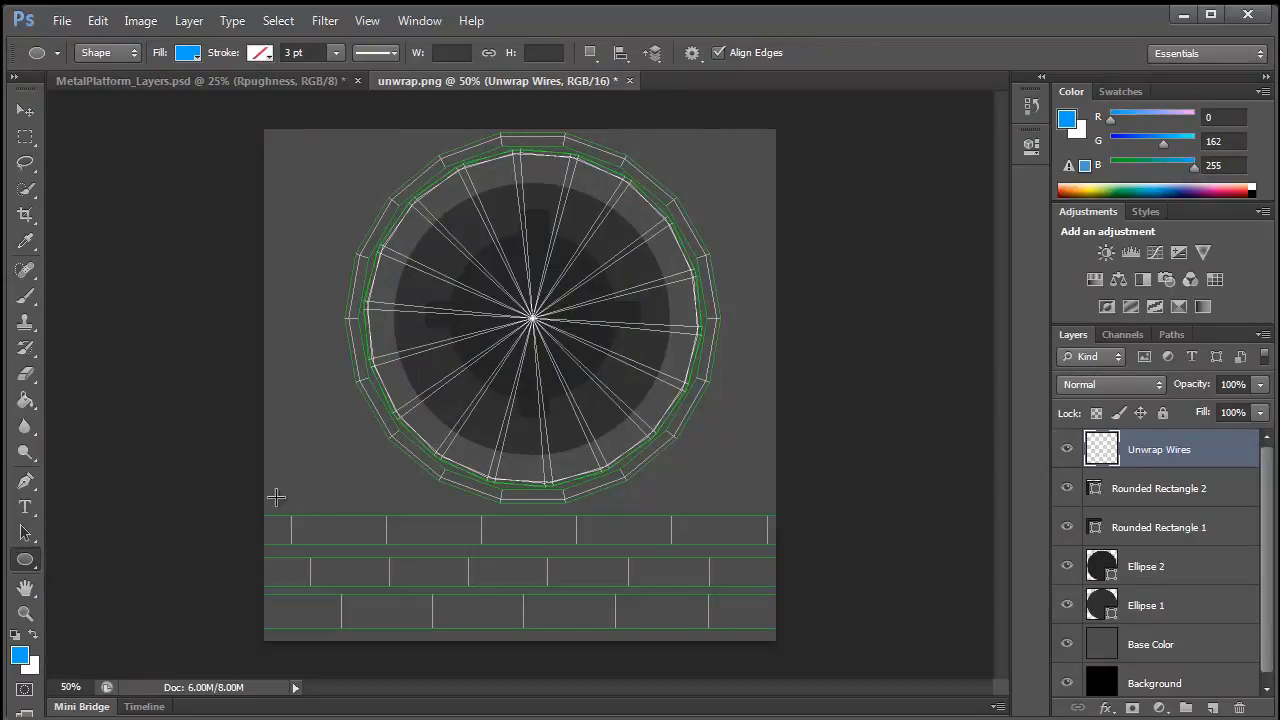
{"action": "left_click_drag", "start_coordinate": [458, 397], "coordinate": [466, 400]}
{"action": "left_click", "coordinate": [25, 110]}
{"action": "left_click_drag", "start_coordinate": [211, 251], "coordinate": [238, 274]}
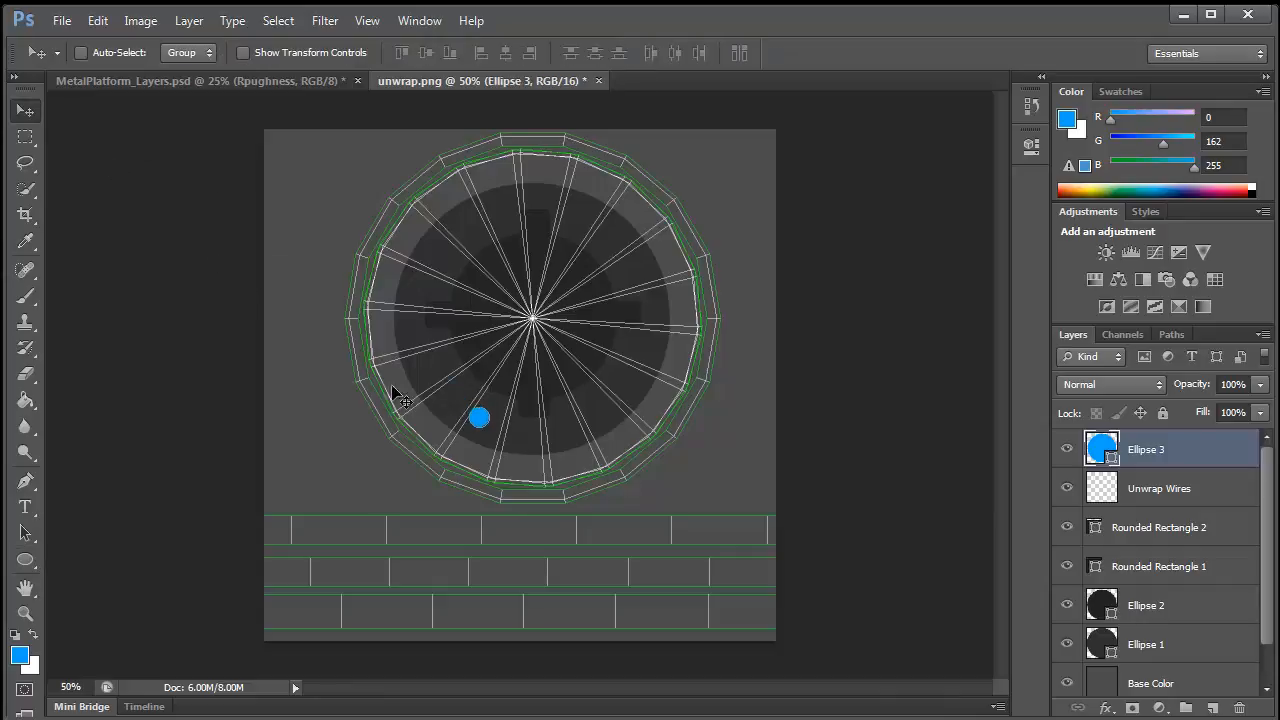
Duplicate the small blue circle three times, placing one copy on the ring's lower left and two on its upper right
{"action": "left_click_drag", "start_coordinate": [462, 412], "coordinate": [420, 375], "text": "alt"}
{"action": "left_click_drag", "start_coordinate": [417, 359], "coordinate": [631, 285]}
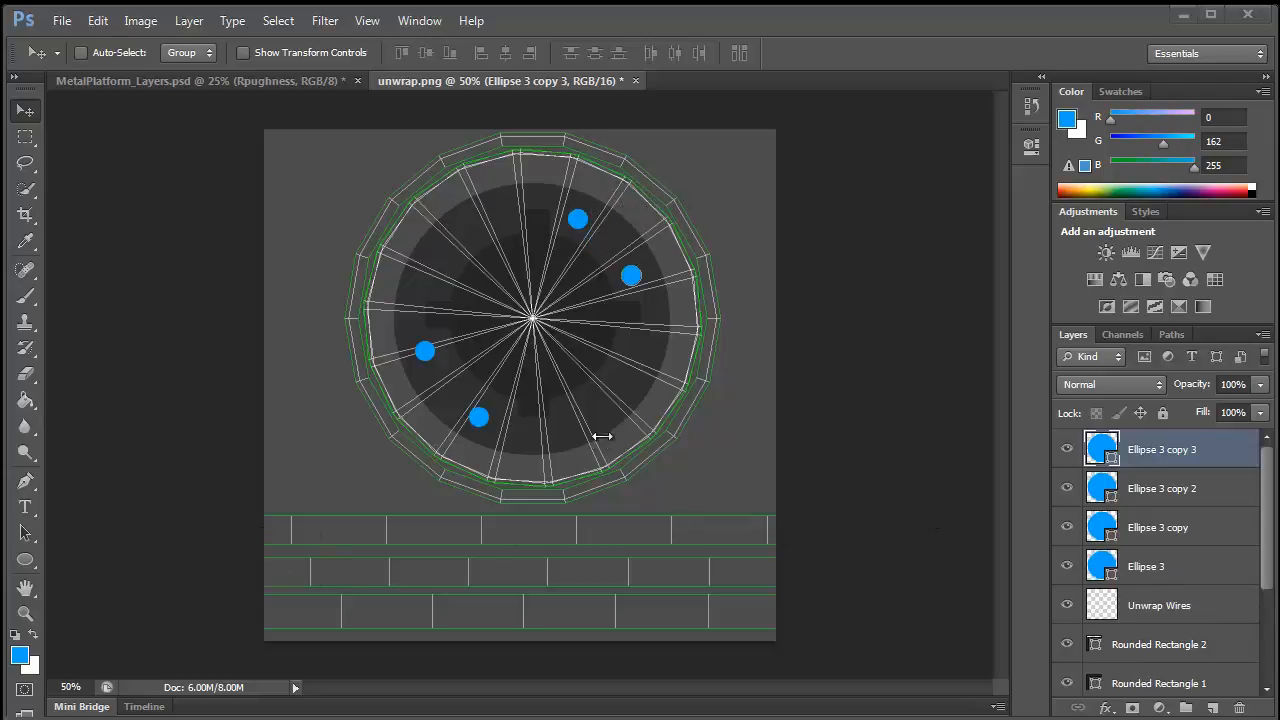
{"action": "mouse_move", "coordinate": [1279, 10]}
{"action": "left_mouse_down"}
{"action": "mouse_move", "coordinate": [695, 16]}
{"action": "mouse_move", "coordinate": [1279, 18]}
{"action": "left_mouse_up"}
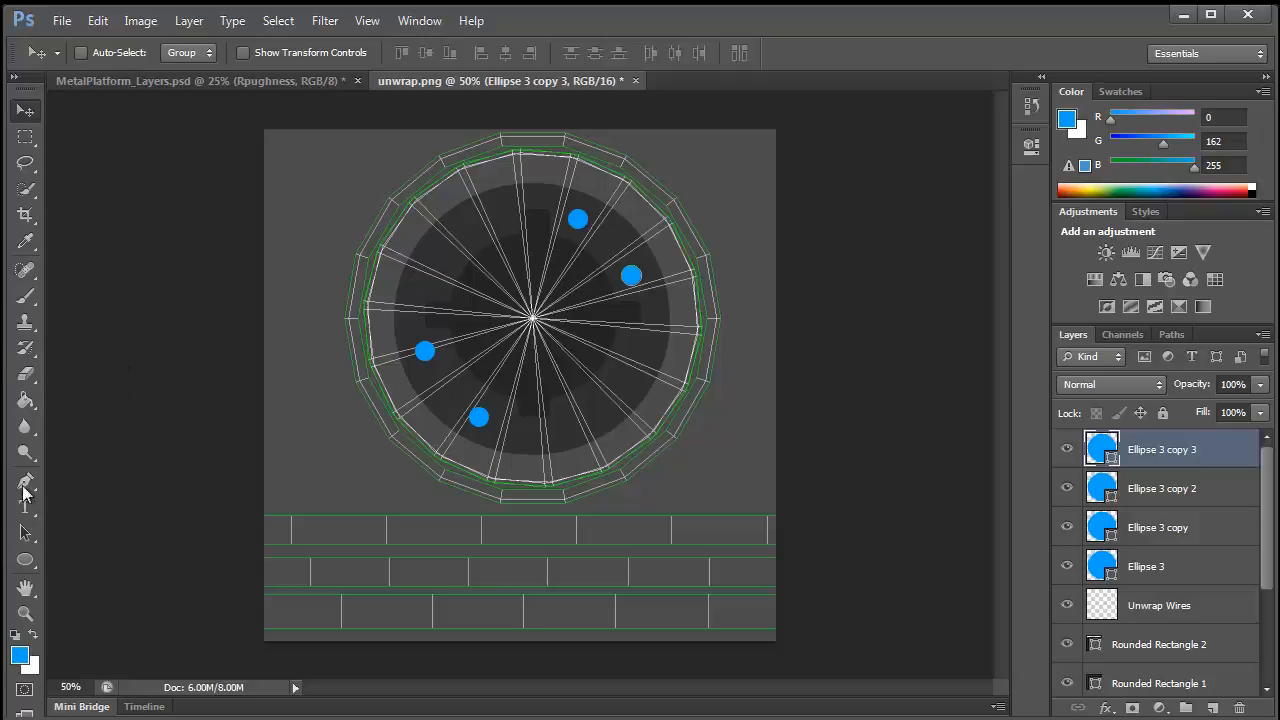
Choose the 1090 px dripping brush preset for the Brush tool
{"action": "left_click", "coordinate": [35, 300]}
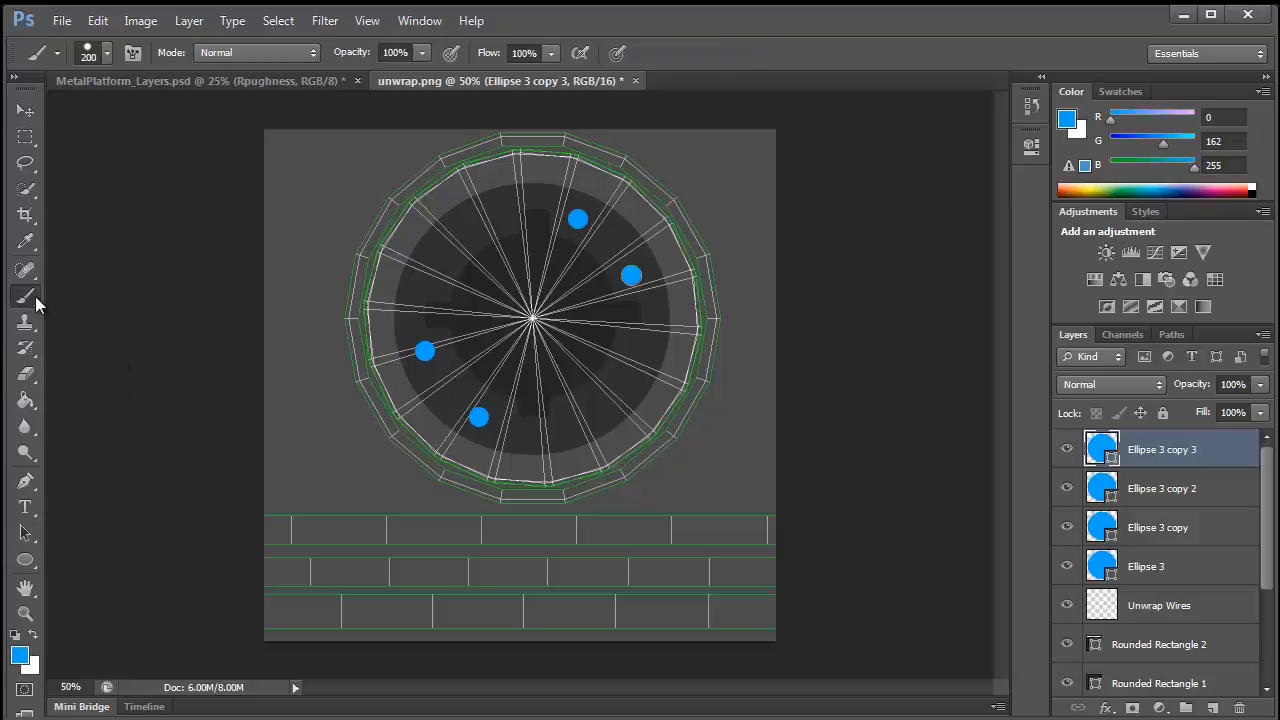
{"action": "left_click", "coordinate": [107, 58]}
{"action": "scroll", "coordinate": [215, 240], "scroll_direction": "down", "scroll_amount": 8}
{"action": "scroll", "coordinate": [240, 295], "scroll_direction": "down", "scroll_amount": 3}
{"action": "scroll", "coordinate": [173, 256], "scroll_direction": "down", "scroll_amount": 3}
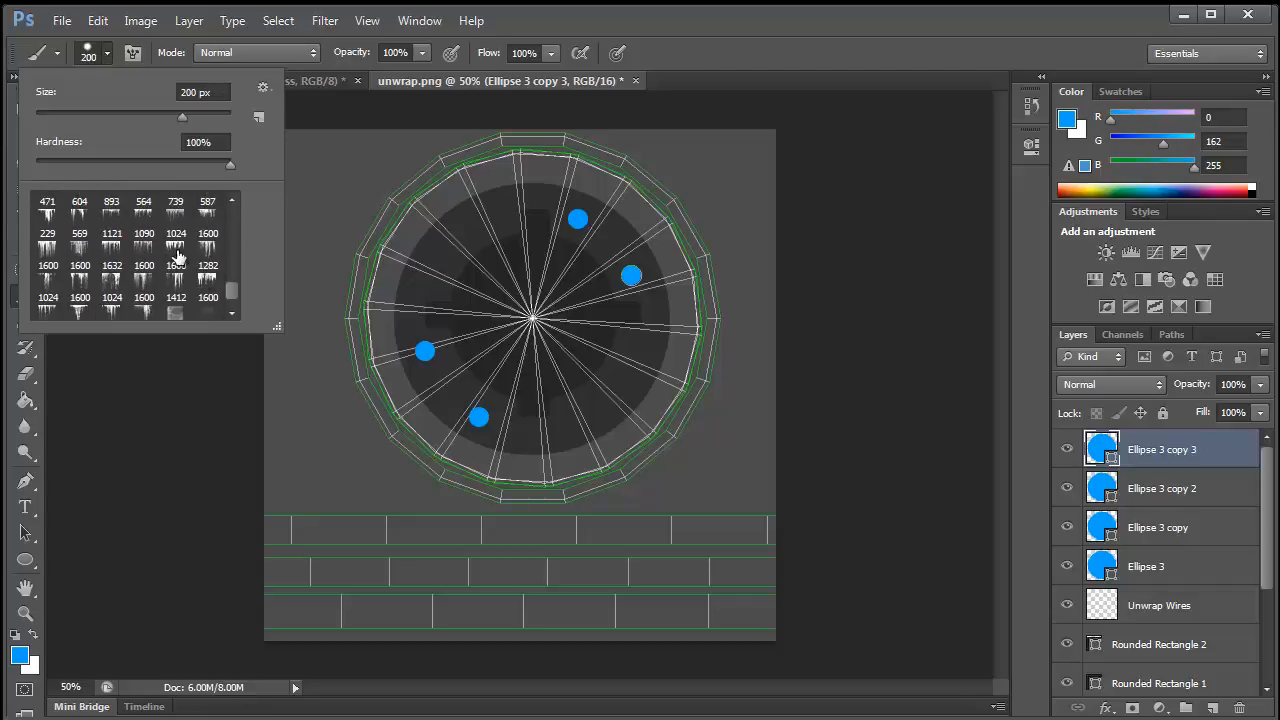
{"action": "left_click", "coordinate": [143, 228]}
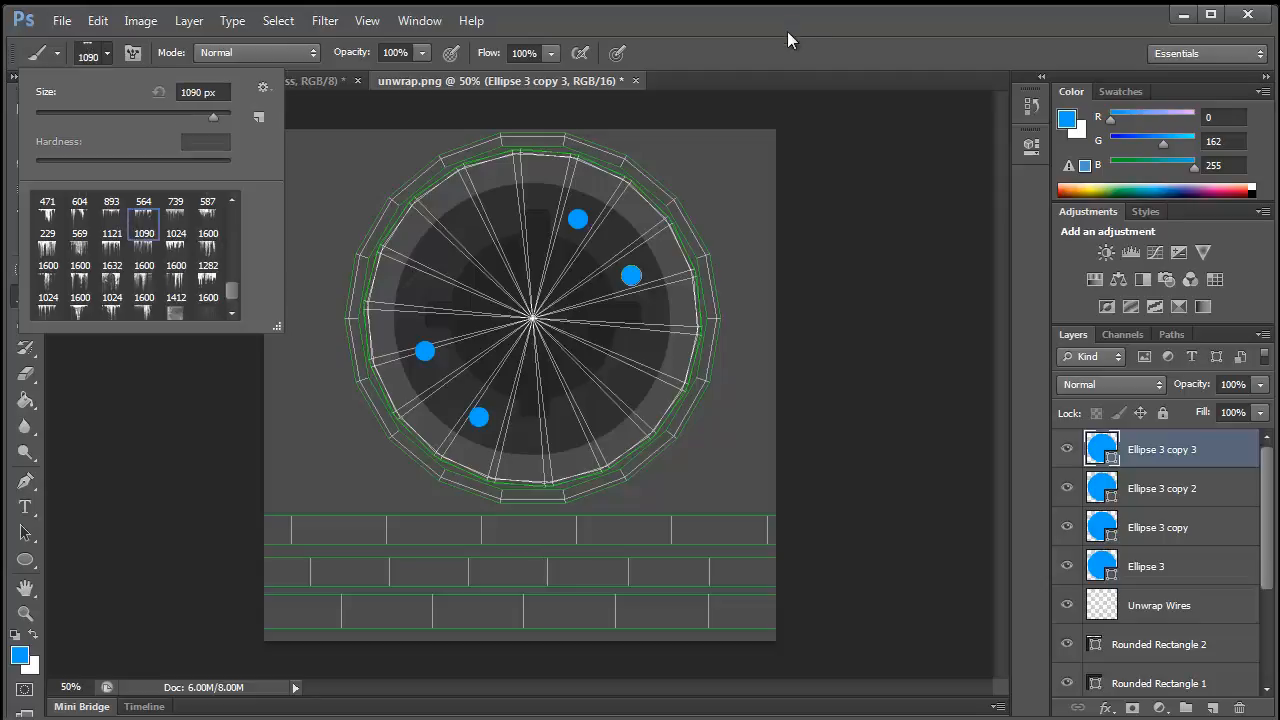
{"action": "left_click", "coordinate": [791, 25]}
Add a new layer above the blue circles and reduce the drip brush size to 250 px
{"action": "left_click", "coordinate": [1213, 706]}
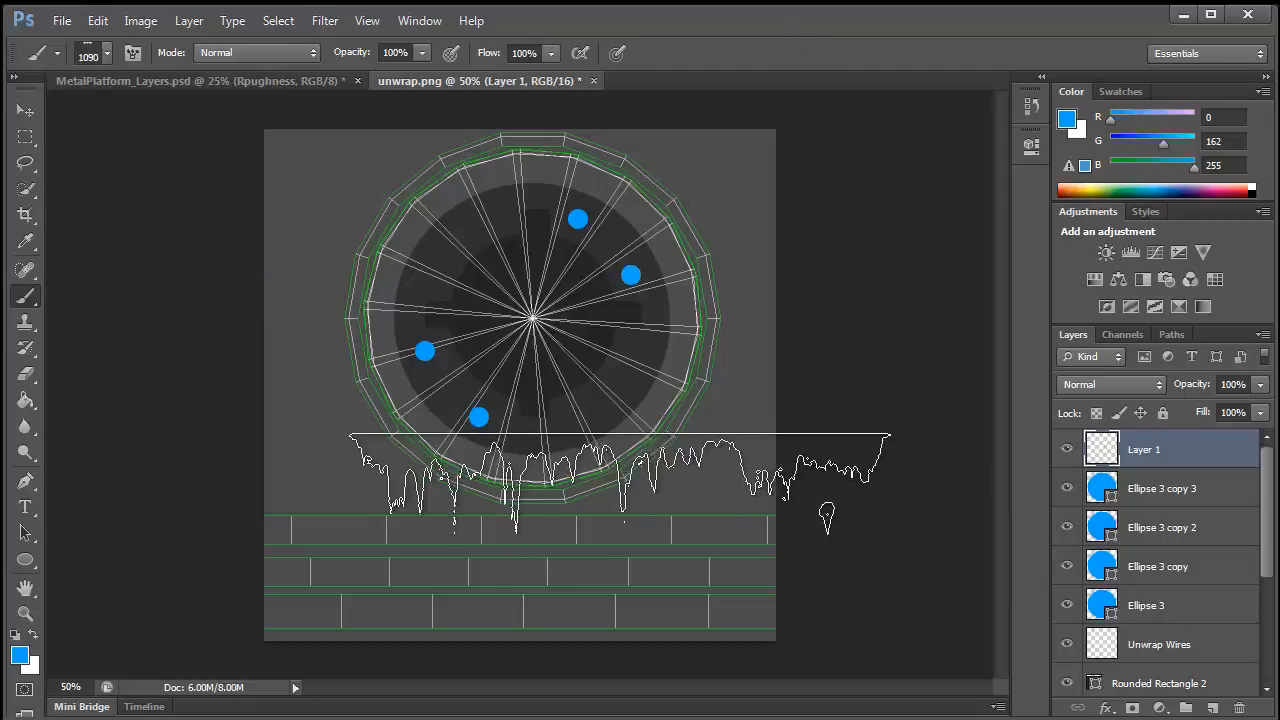
{"action": "key", "text": "bracketleft"}
{"action": "key", "text": "bracketleft"}
{"action": "key", "text": "bracketleft"}
{"action": "key", "text": "bracketleft"}
{"action": "key", "text": "bracketleft"}
{"action": "key", "text": "bracketleft"}
{"action": "key", "text": "bracketleft"}
{"action": "key", "text": "bracketleft"}
{"action": "key", "text": "bracketleft"}
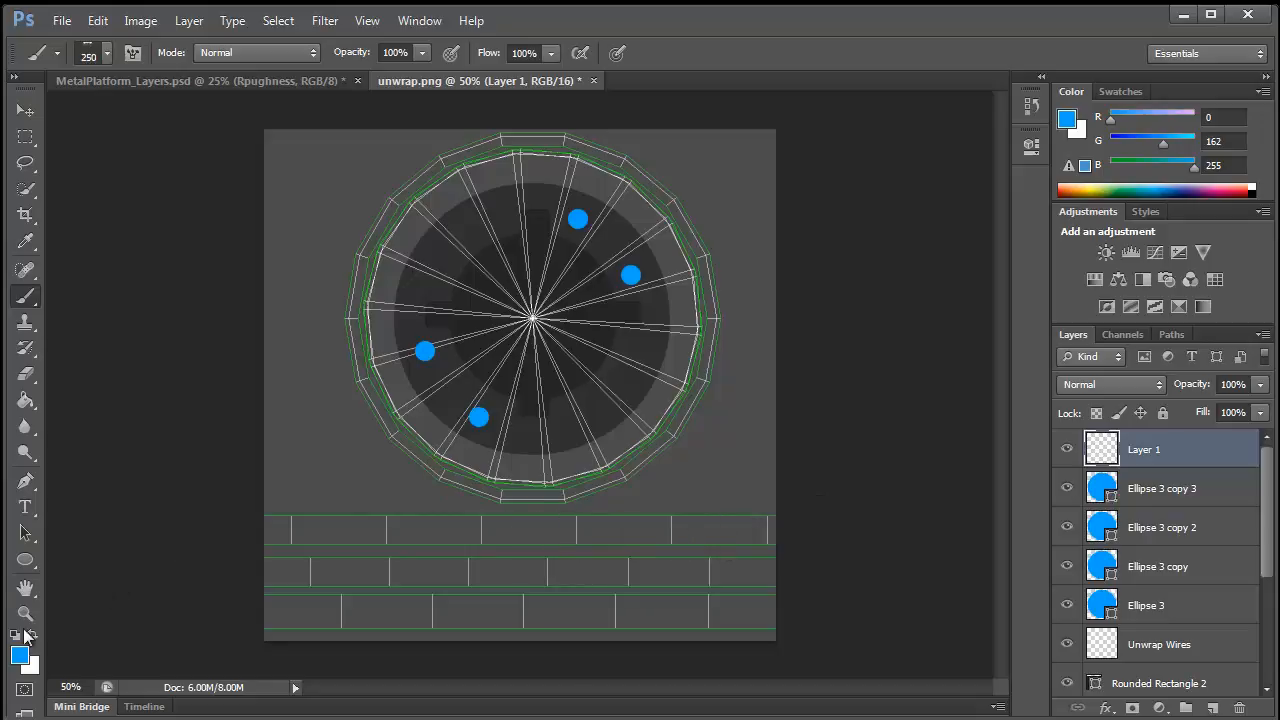
Set the foreground to rust brown RGB 92, 38, 12 and paint 200 px drips along the upper unwrap strip's right part on Layer 2
{"action": "left_click", "coordinate": [17, 660]}
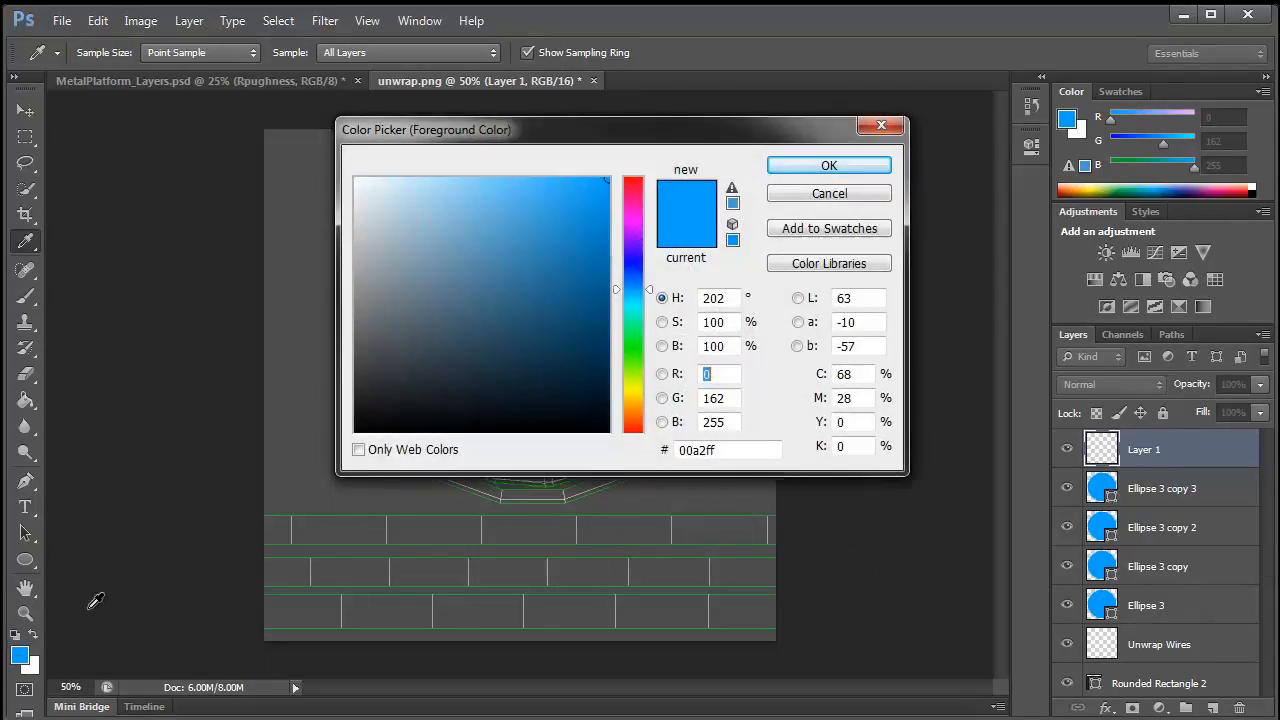
{"action": "left_click_drag", "start_coordinate": [634, 402], "coordinate": [634, 423]}
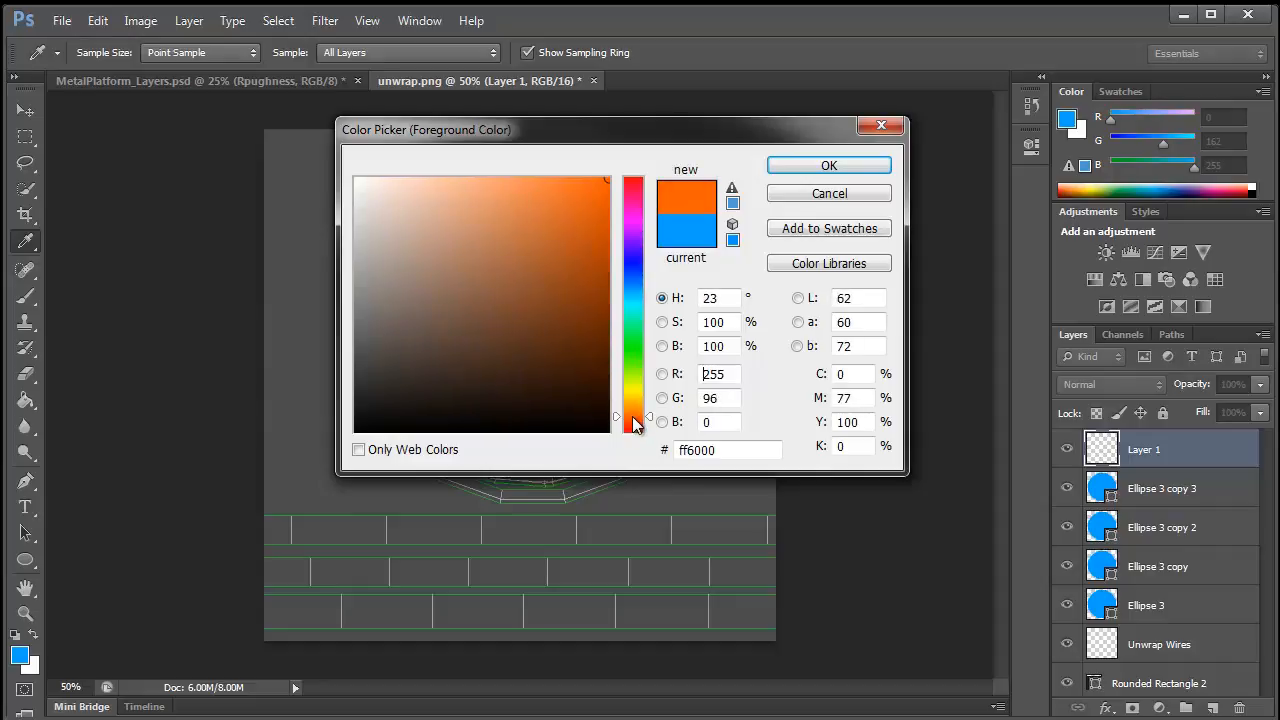
{"action": "left_click", "coordinate": [583, 346]}
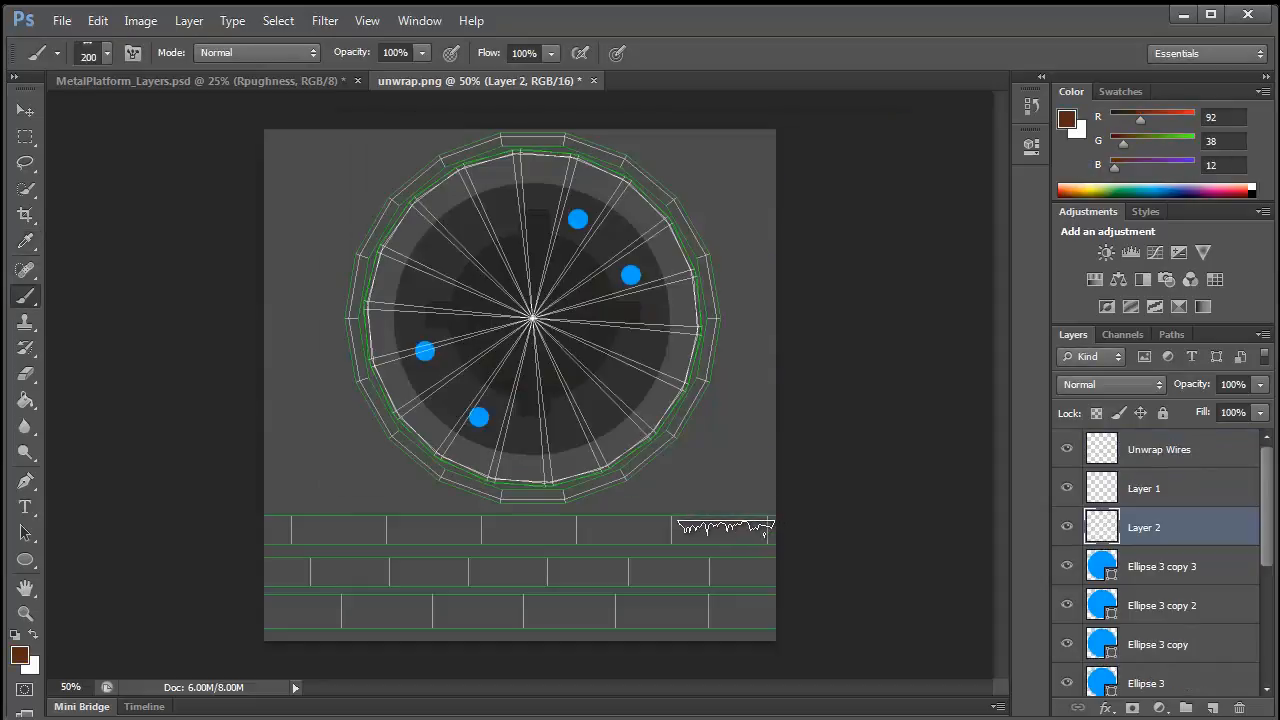
{"action": "left_click_drag", "start_coordinate": [731, 522], "coordinate": [640, 522]}
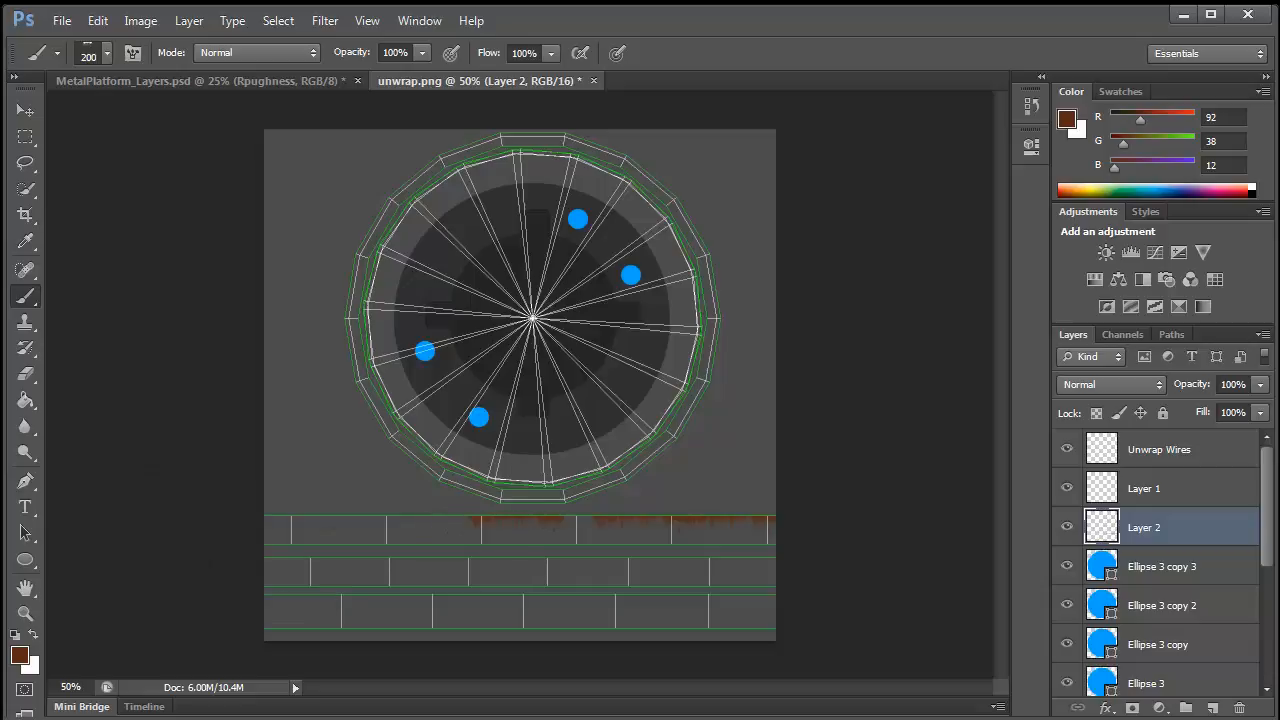
Switch to the 1121 px dripping brush preset and reduce its size to 250 px
{"action": "left_click", "coordinate": [105, 55]}
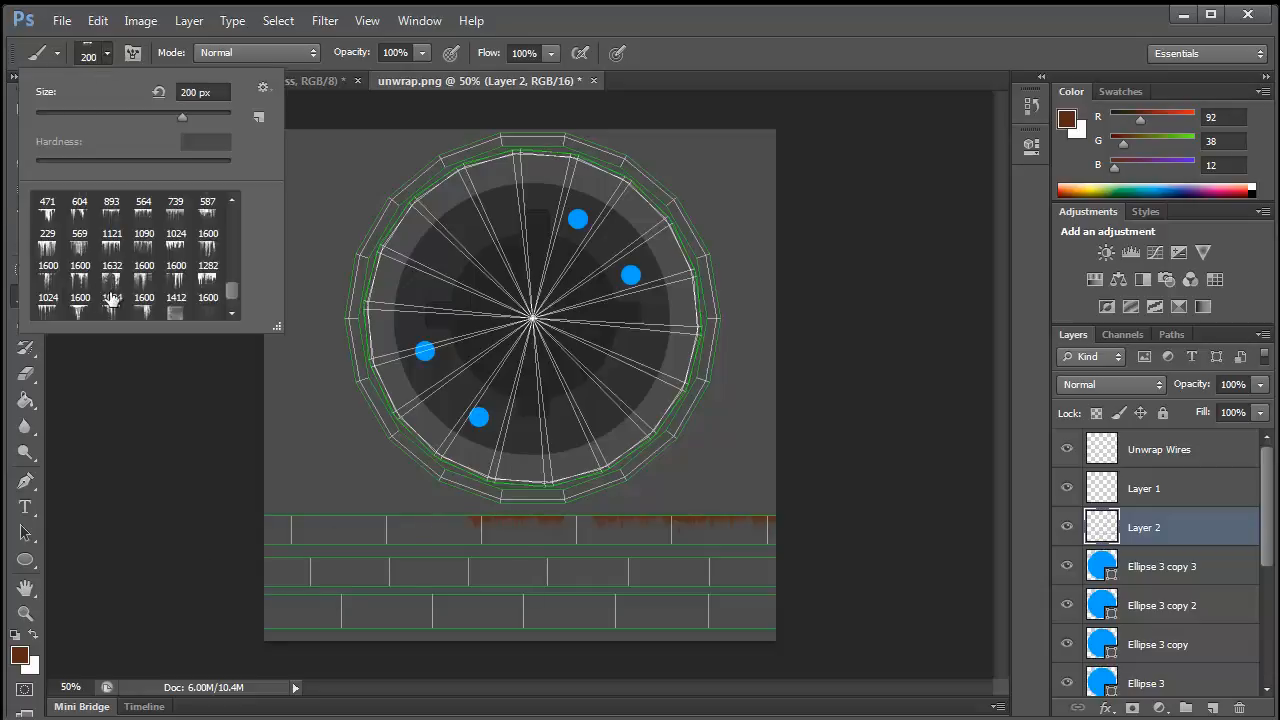
{"action": "left_click", "coordinate": [111, 222]}
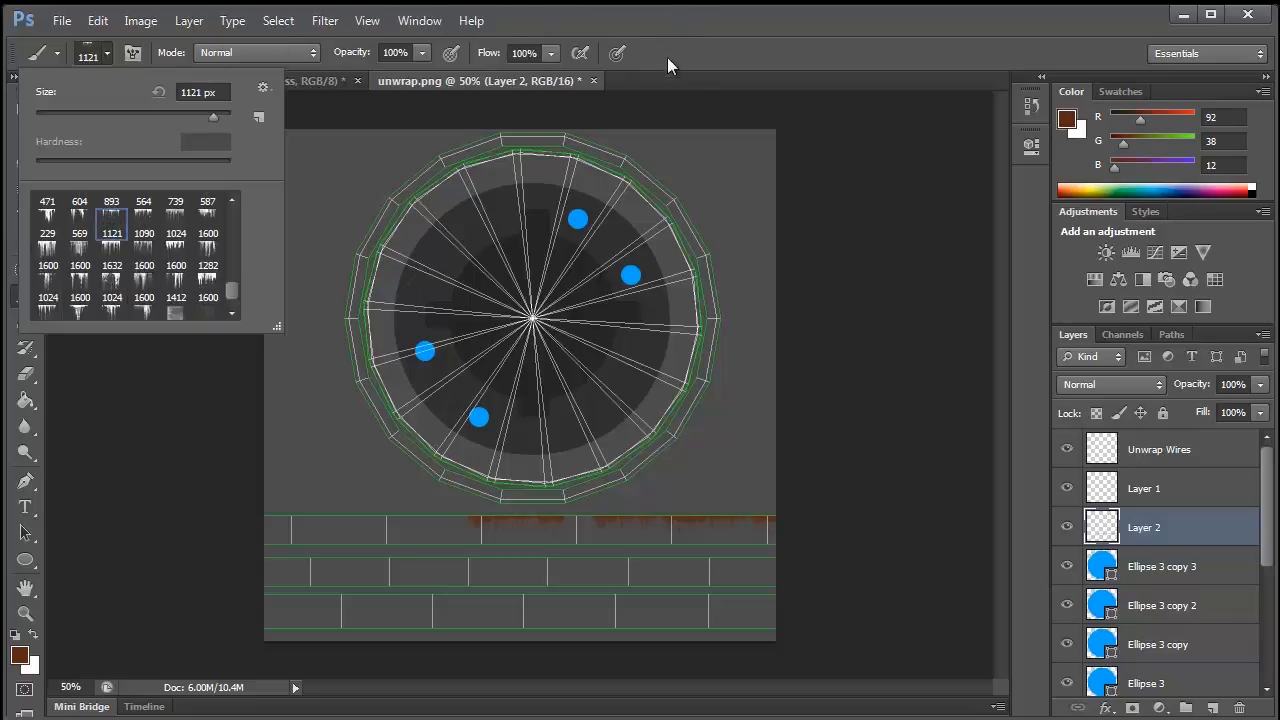
{"action": "key", "text": "Return"}
{"action": "key", "text": "bracketleft"}
{"action": "key", "text": "bracketleft"}
{"action": "key", "text": "bracketleft"}
{"action": "key", "text": "bracketleft"}
{"action": "key", "text": "bracketleft"}
{"action": "key", "text": "bracketleft"}
{"action": "key", "text": "bracketleft"}
{"action": "key", "text": "bracketleft"}
{"action": "key", "text": "bracketleft"}
{"action": "key", "text": "bracketleft"}
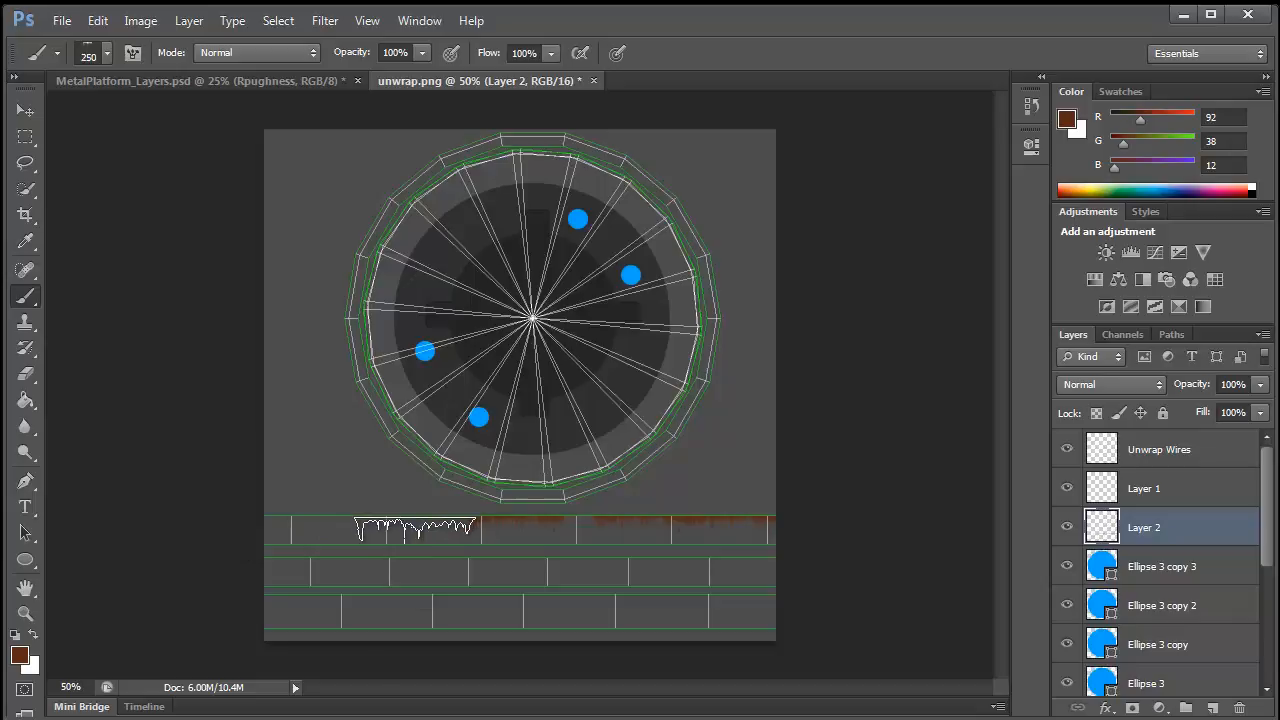
Stamp rust drips along the upper strip's left part and on the left and centre of the middle strip's top edge
{"action": "left_click", "coordinate": [416, 528]}
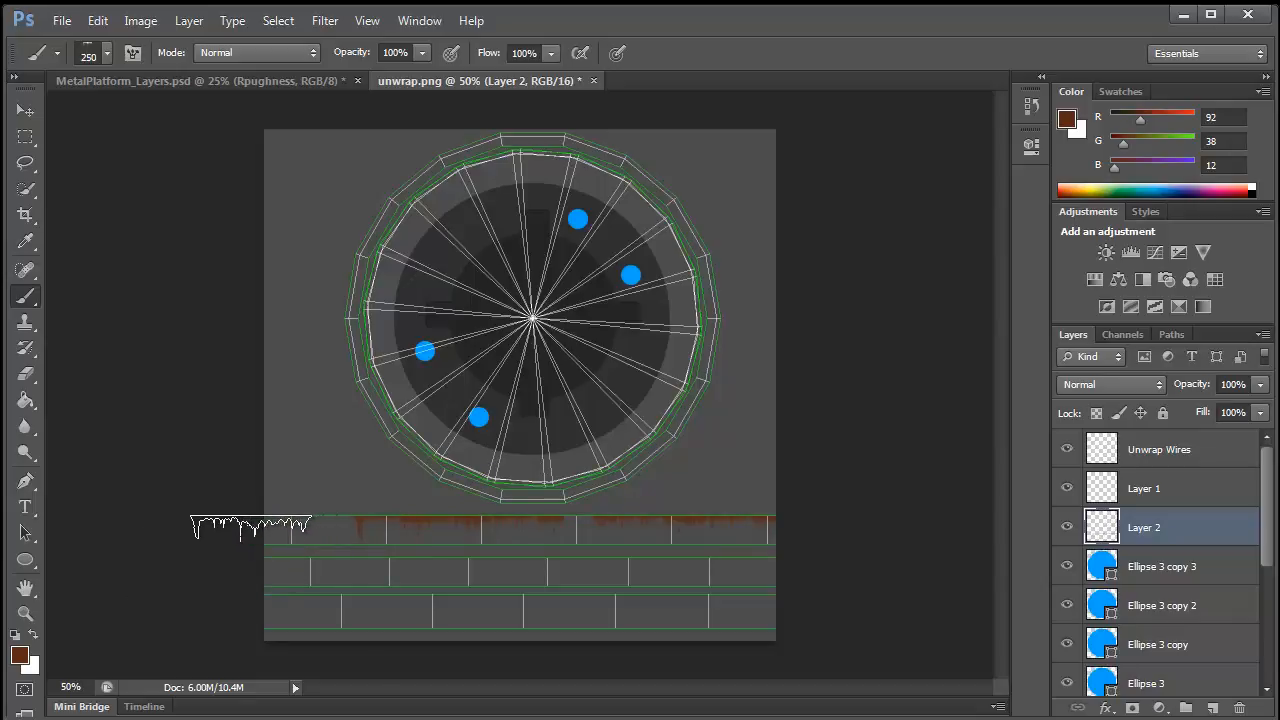
{"action": "left_click", "coordinate": [251, 528]}
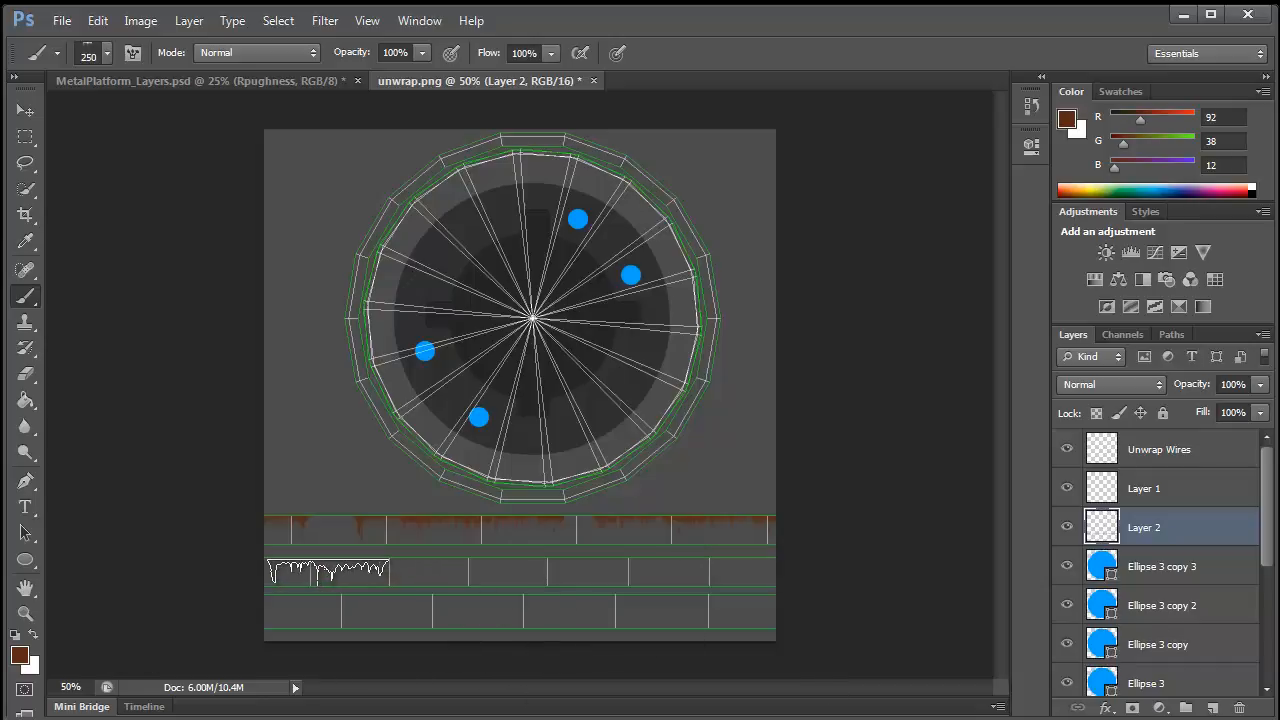
{"action": "left_click", "coordinate": [328, 572]}
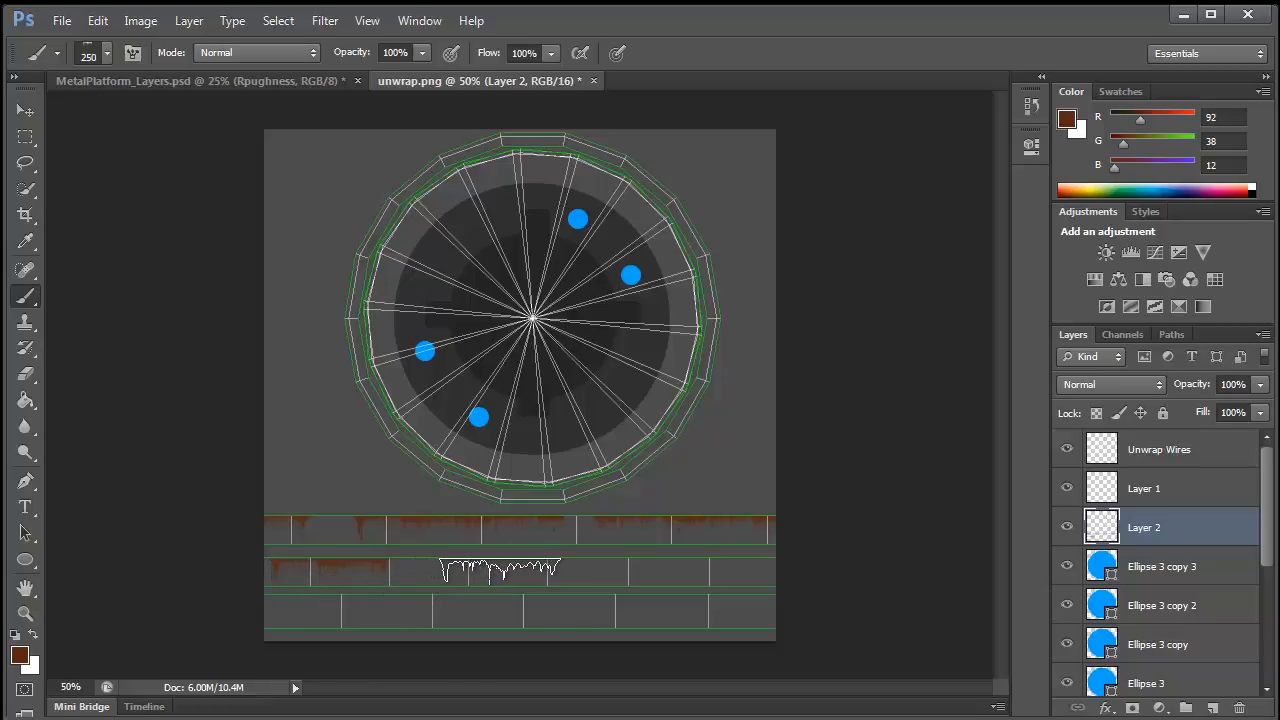
{"action": "left_click", "coordinate": [500, 570]}
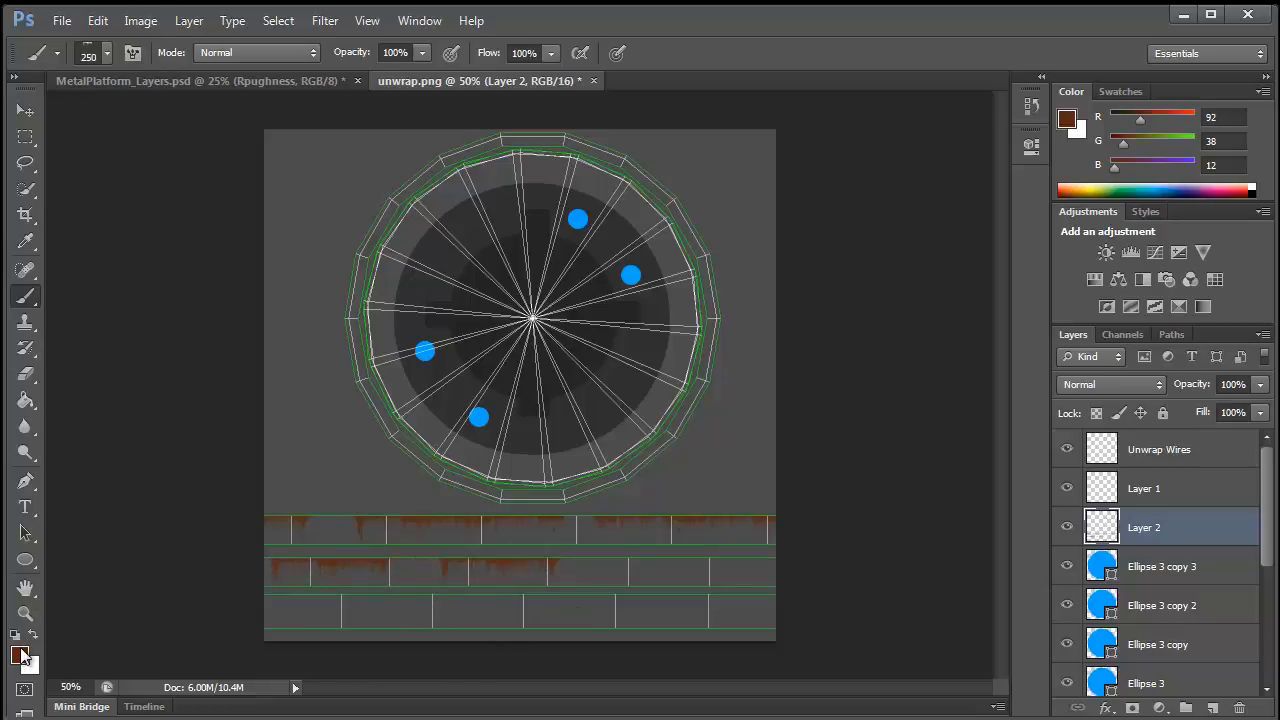
Darken the foreground to #481c06 and stamp drips on the middle strip's right part, reducing the brush to 175 px
{"action": "left_click", "coordinate": [20, 655]}
{"action": "left_click", "coordinate": [586, 361]}
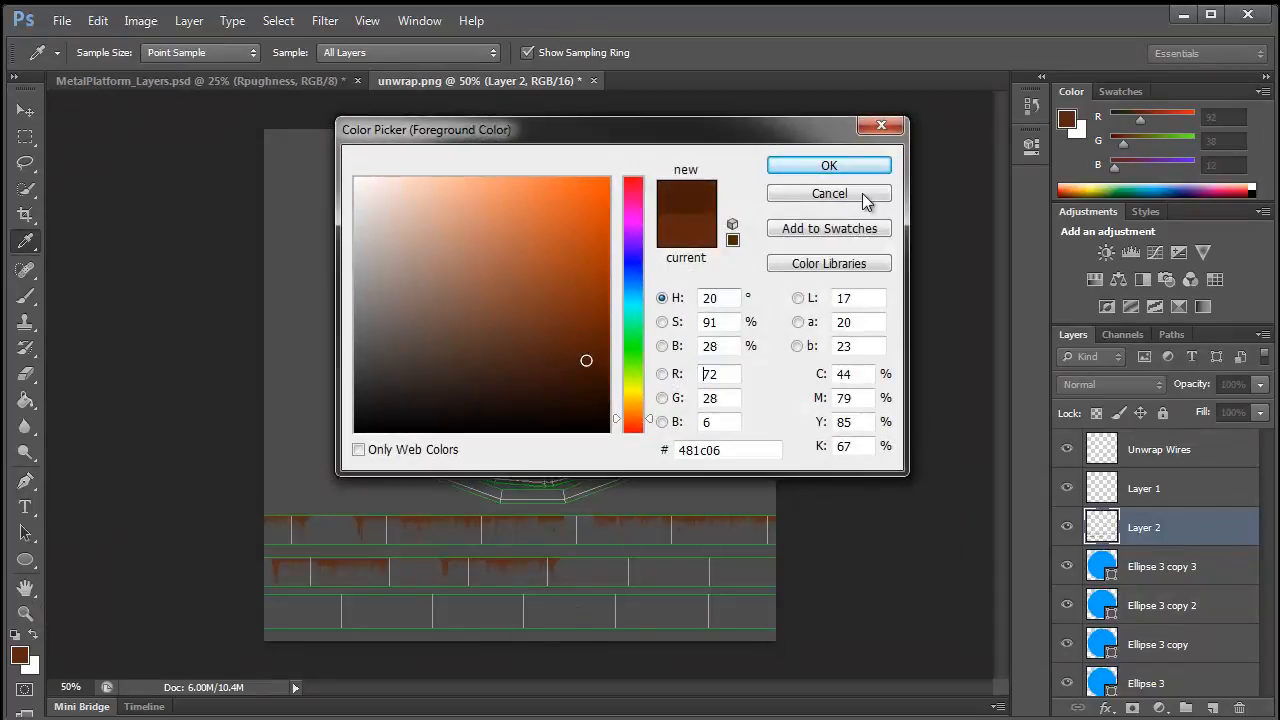
{"action": "left_click", "coordinate": [845, 167]}
{"action": "left_click", "coordinate": [616, 563]}
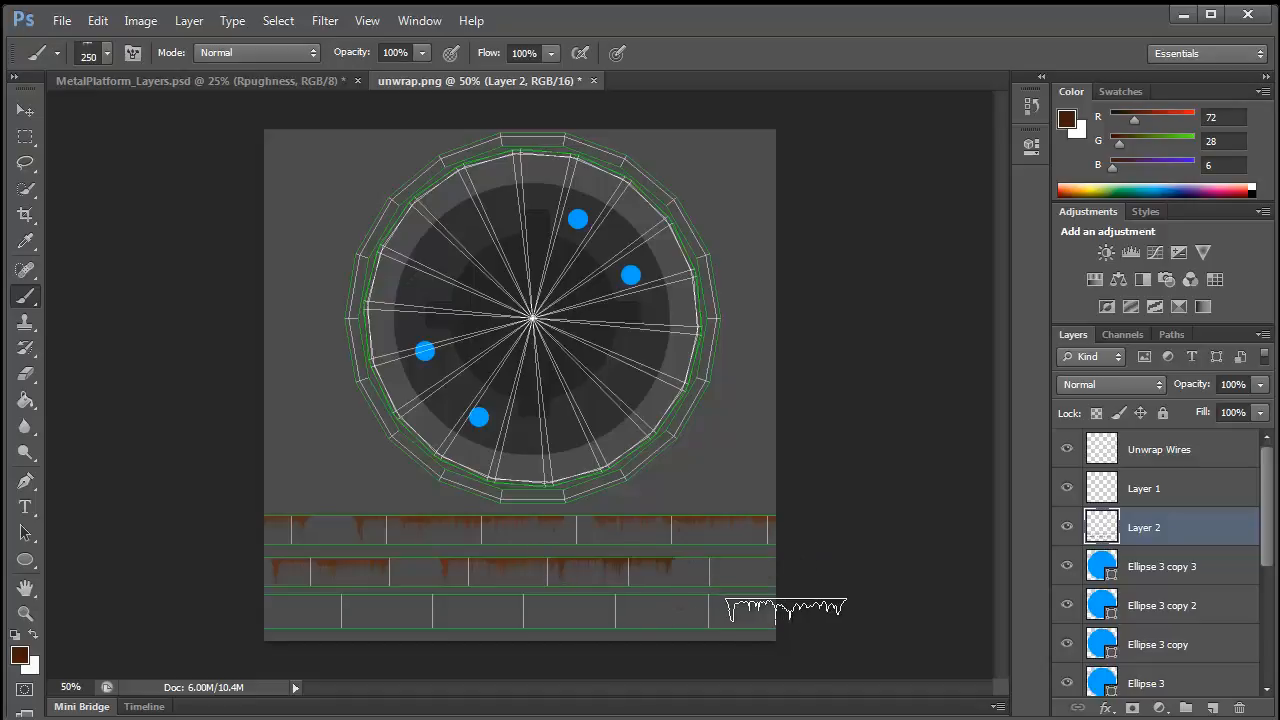
{"action": "key", "text": "bracketleft"}
{"action": "key", "text": "bracketleft"}
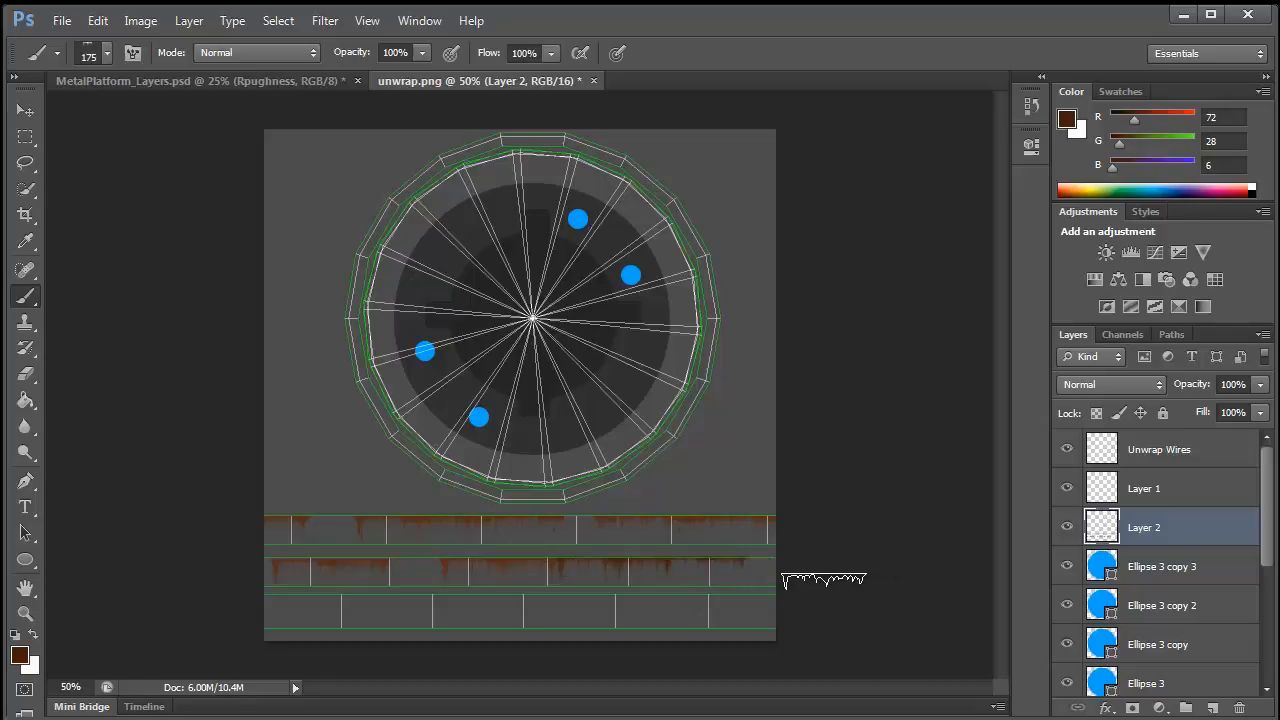
Hide the Unwrap Wires layer and save the texture image
{"action": "left_click", "coordinate": [1067, 452]}
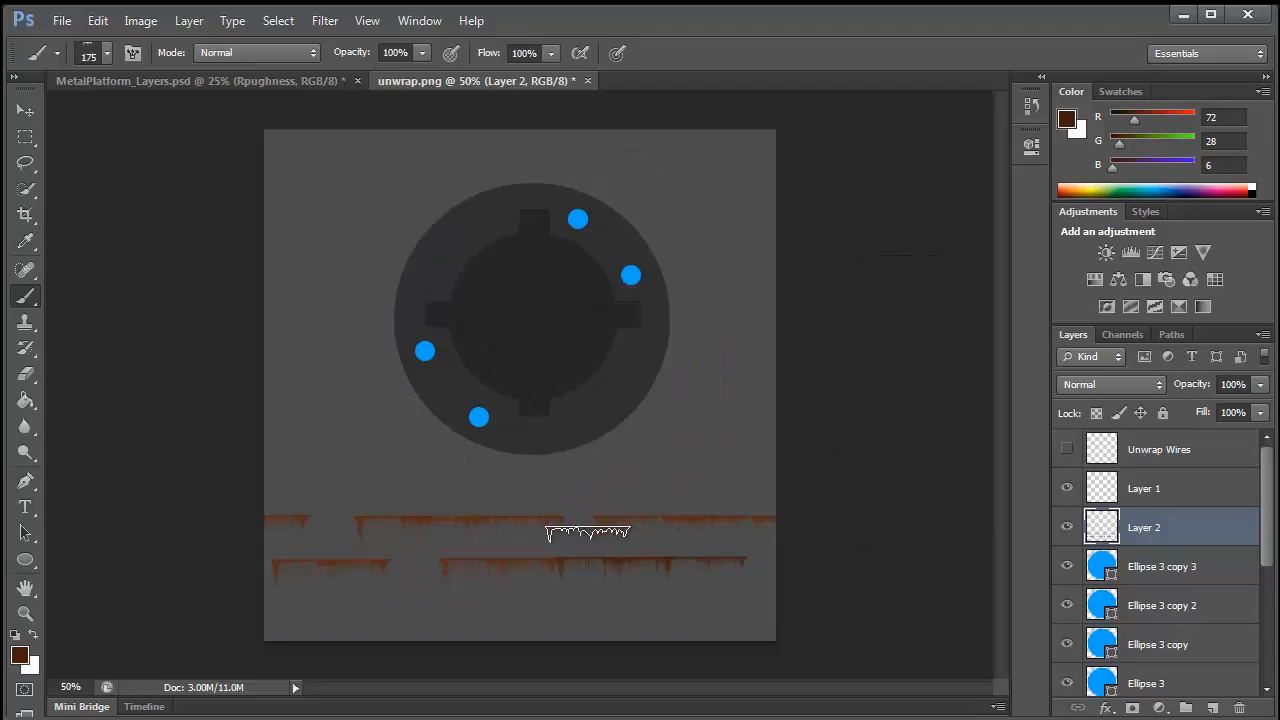
{"action": "left_click", "coordinate": [62, 20]}
{"action": "left_click", "coordinate": [75, 243]}
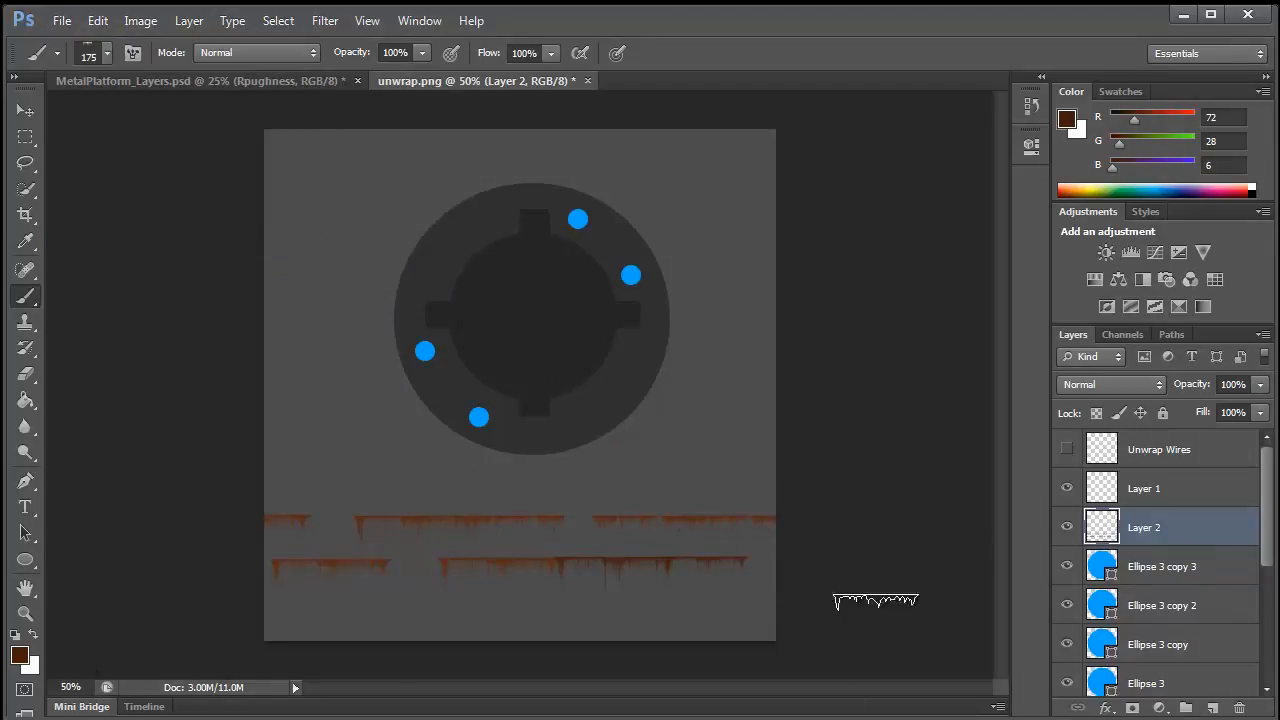
Switch to 3ds Max and inspect the rust drips and blue circles on the textured platform from the side and above
{"action": "left_click", "coordinate": [300, 718]}
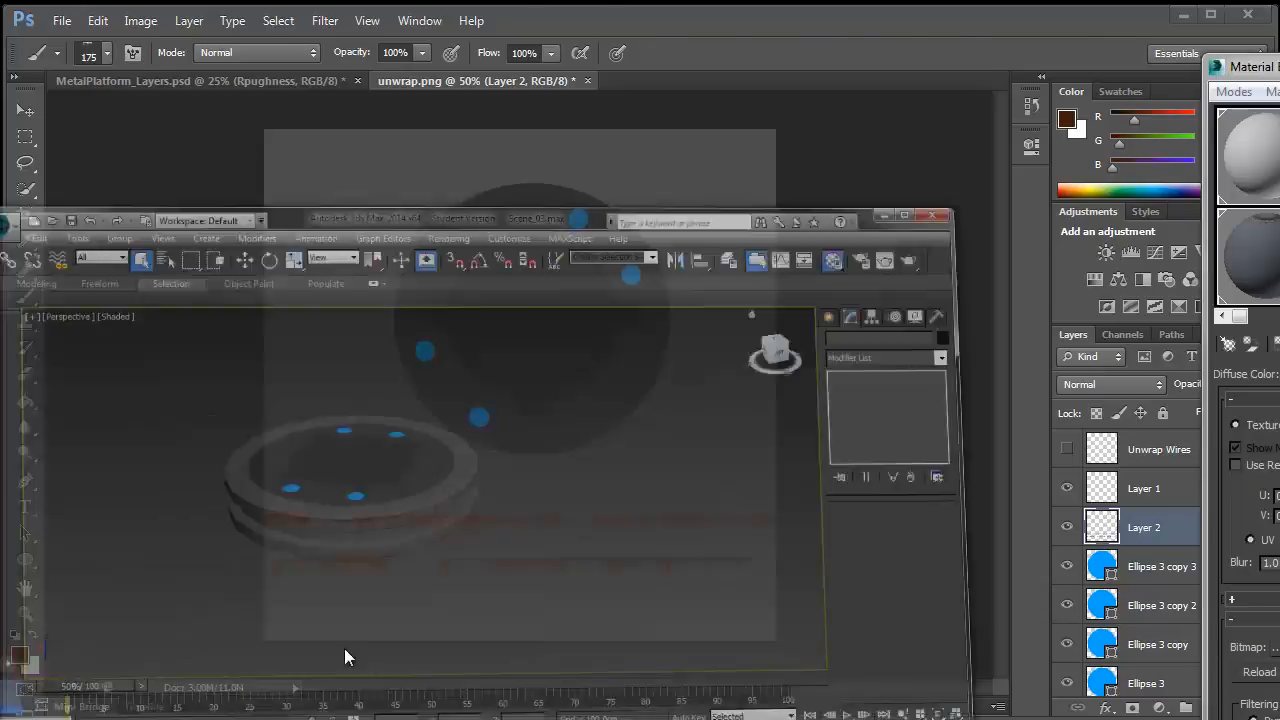
{"action": "middle_click_drag", "start_coordinate": [637, 375], "coordinate": [508, 452]}
{"action": "scroll", "coordinate": [670, 350], "scroll_direction": "up", "scroll_amount": 5}
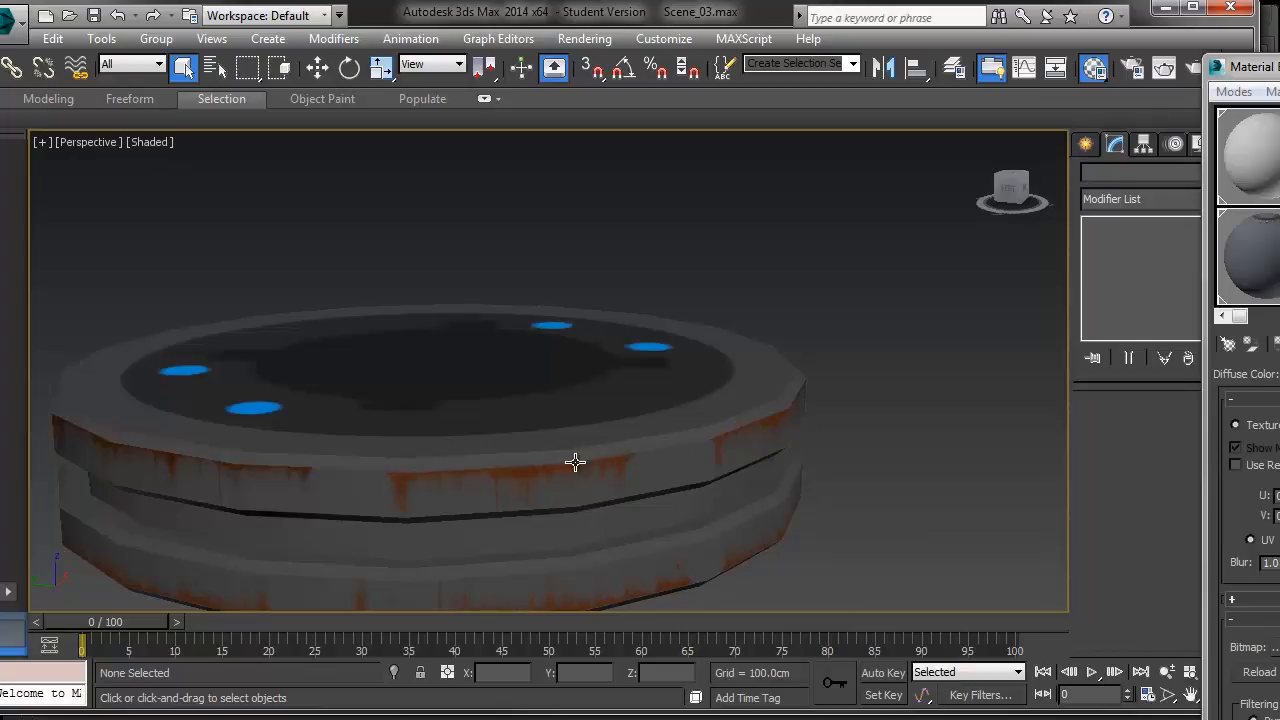
{"action": "middle_click_drag", "start_coordinate": [423, 465], "coordinate": [756, 459], "text": "alt"}
{"action": "middle_click_drag", "start_coordinate": [371, 440], "coordinate": [707, 428], "text": "alt"}
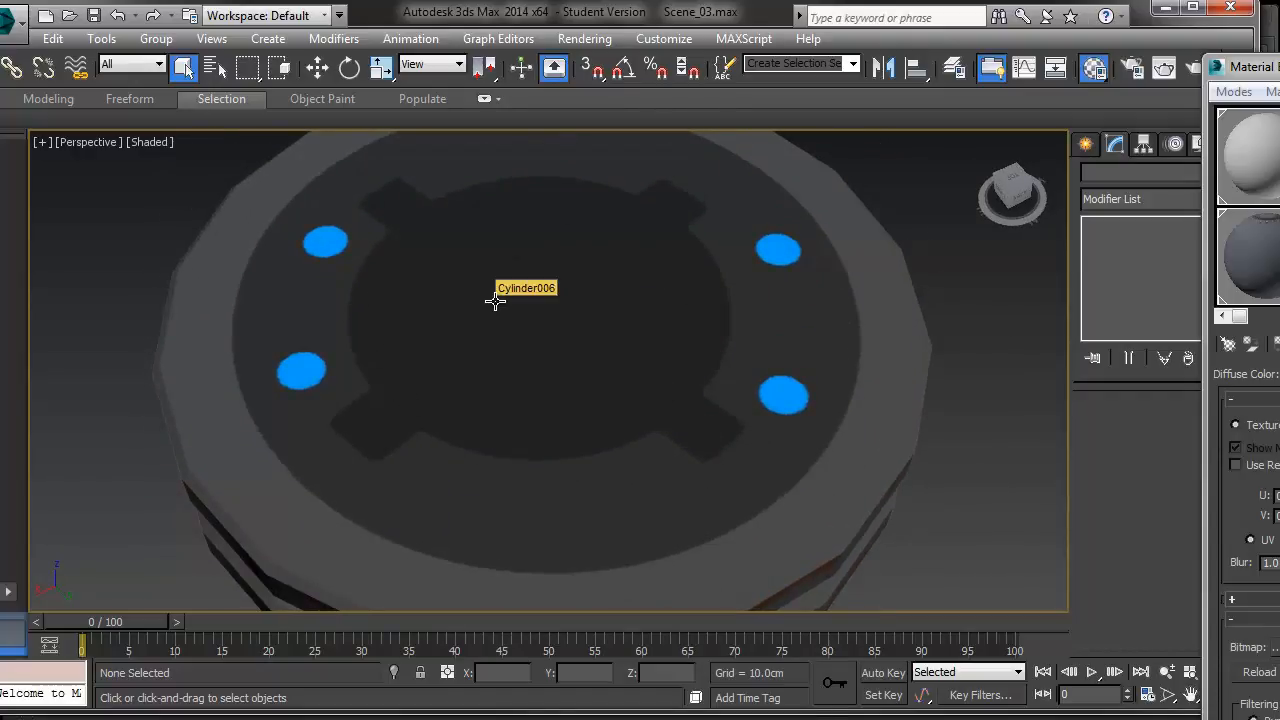
{"action": "middle_click_drag", "start_coordinate": [655, 336], "coordinate": [592, 285]}
{"action": "scroll", "coordinate": [681, 300], "scroll_direction": "down", "scroll_amount": 5}
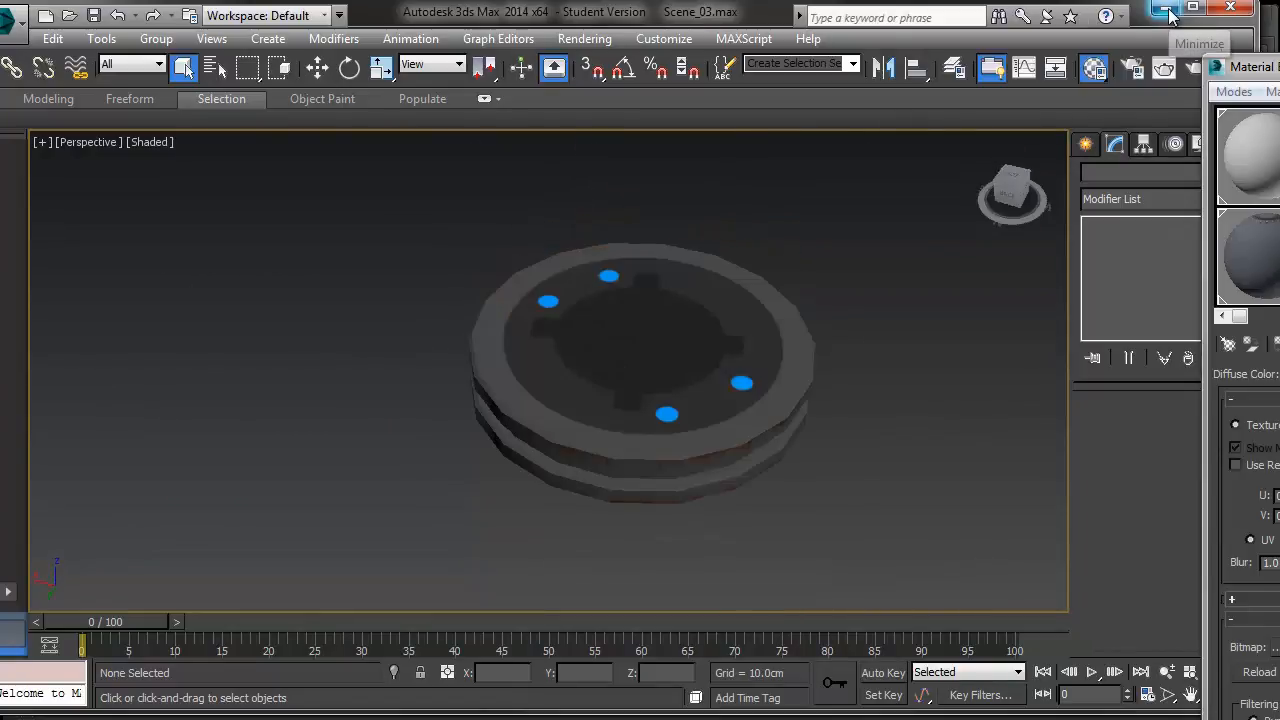
Return to Photoshop, choose the 39 px spatter brush and paint dark rust along the lower-left rim of the round platform top
{"action": "left_click", "coordinate": [1166, 9]}
{"action": "left_click", "coordinate": [106, 53]}
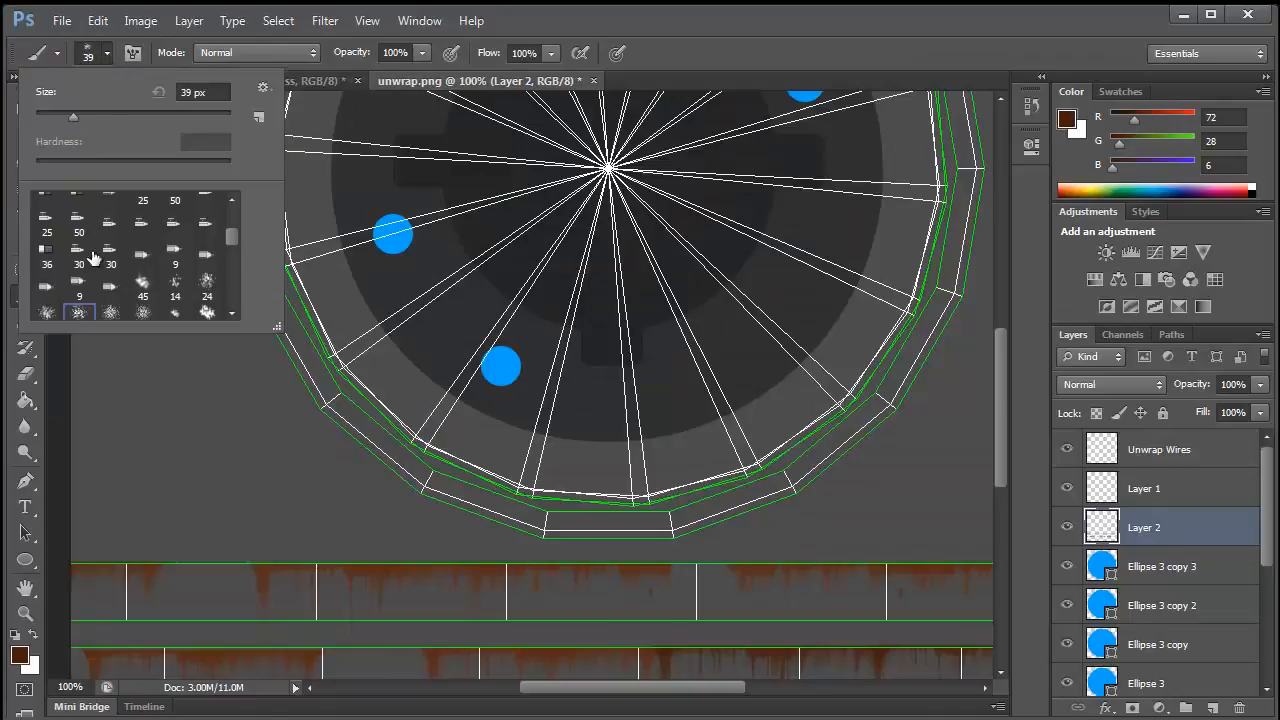
{"action": "double_click", "coordinate": [88, 318]}
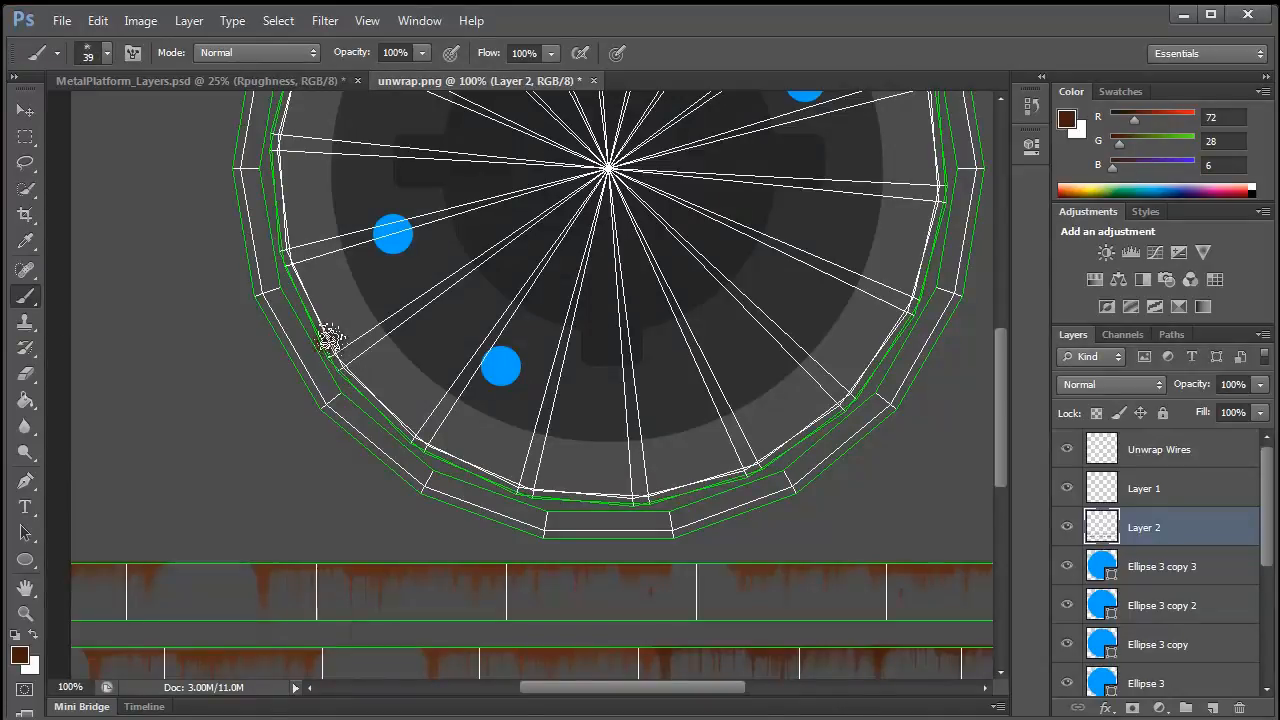
{"action": "mouse_move", "coordinate": [323, 346]}
{"action": "left_mouse_down"}
{"action": "mouse_move", "coordinate": [290, 276]}
{"action": "mouse_move", "coordinate": [292, 248]}
{"action": "mouse_move", "coordinate": [290, 285]}
{"action": "mouse_move", "coordinate": [285, 182]}
{"action": "left_mouse_up"}
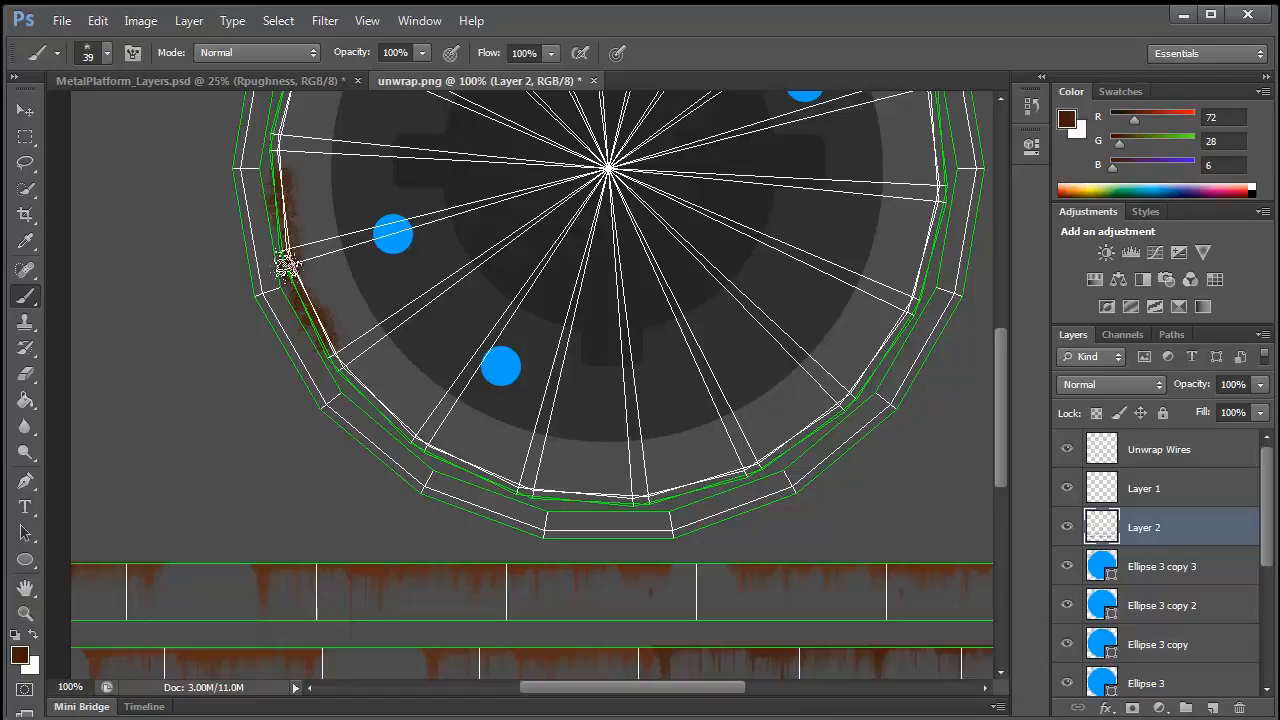
{"action": "mouse_move", "coordinate": [347, 364]}
{"action": "left_mouse_down"}
{"action": "mouse_move", "coordinate": [410, 438]}
{"action": "mouse_move", "coordinate": [367, 383]}
{"action": "left_mouse_up"}
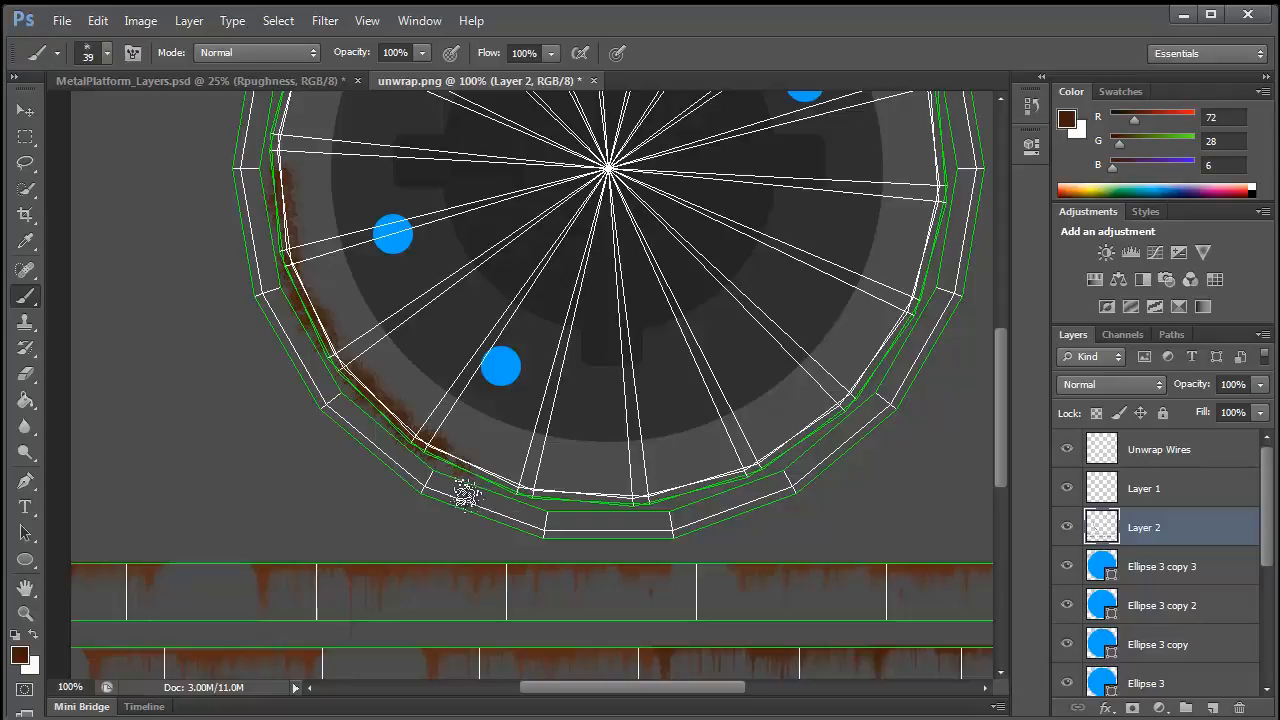
{"action": "left_click_drag", "start_coordinate": [465, 468], "coordinate": [503, 480]}
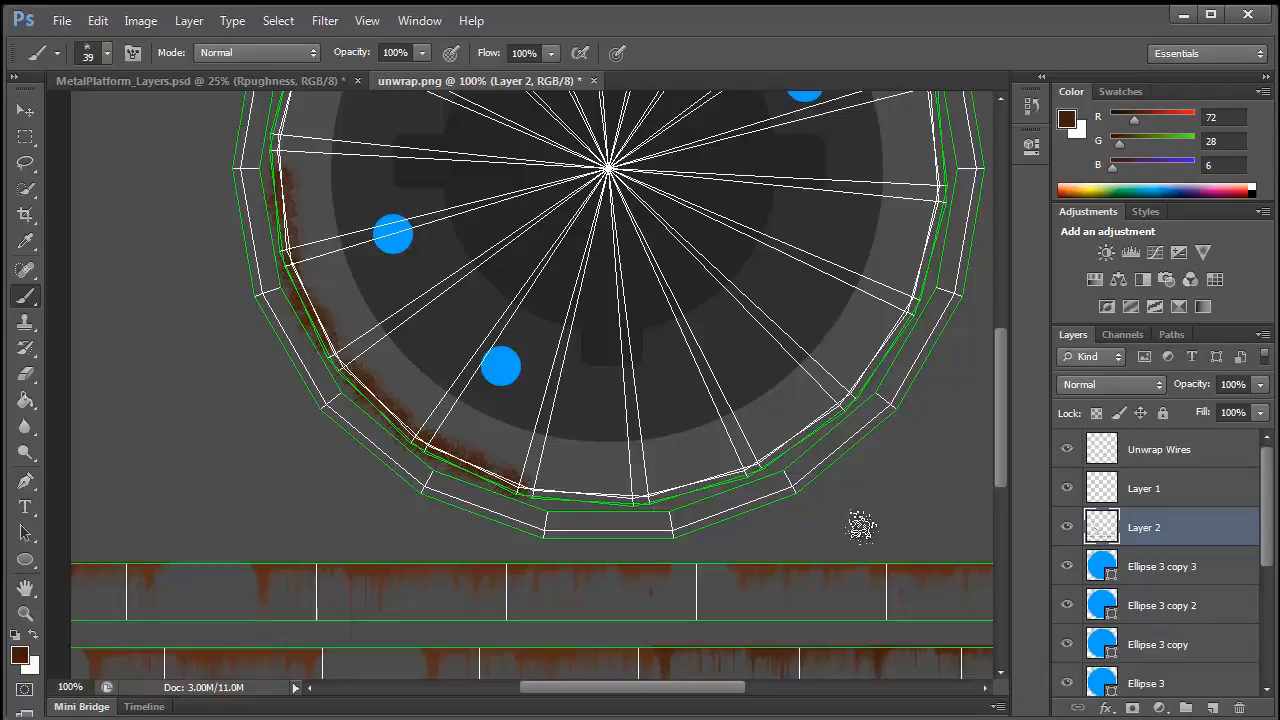
Hide the Unwrap Wires layer, set the foreground colour to #521d03 and paint over the lower part of the rust band
{"action": "left_click", "coordinate": [1067, 456]}
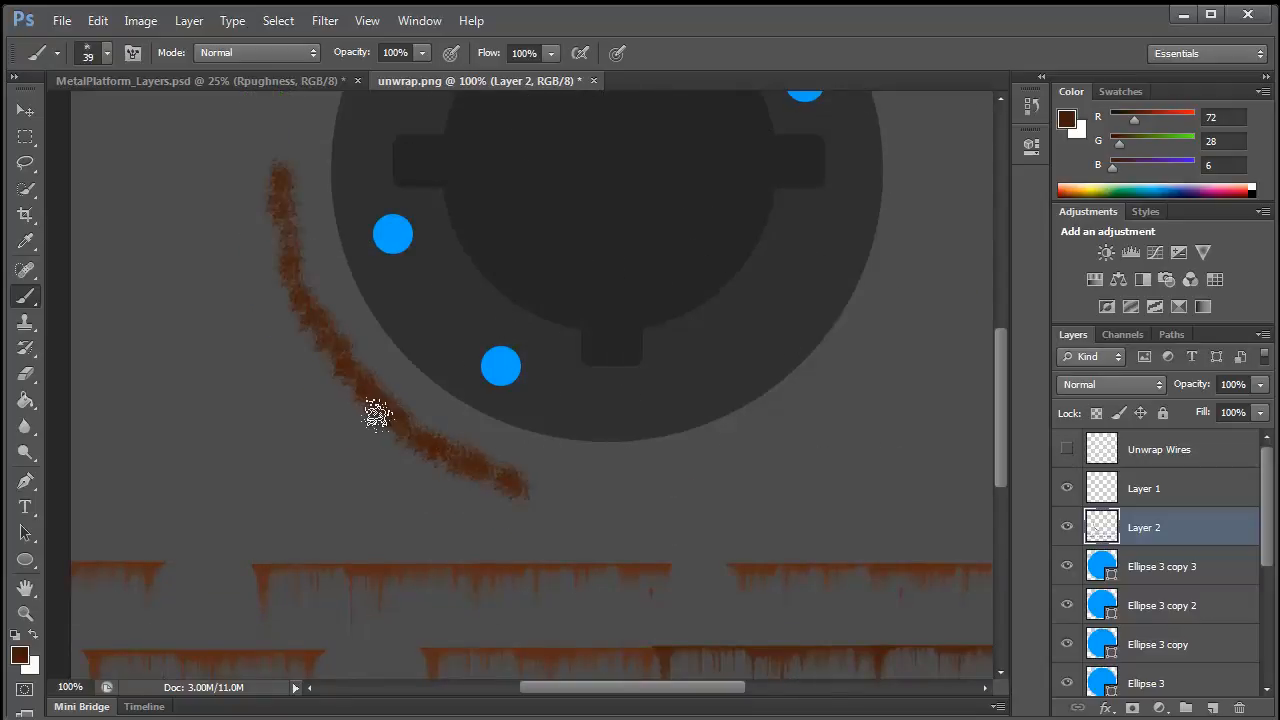
{"action": "left_click", "coordinate": [18, 655]}
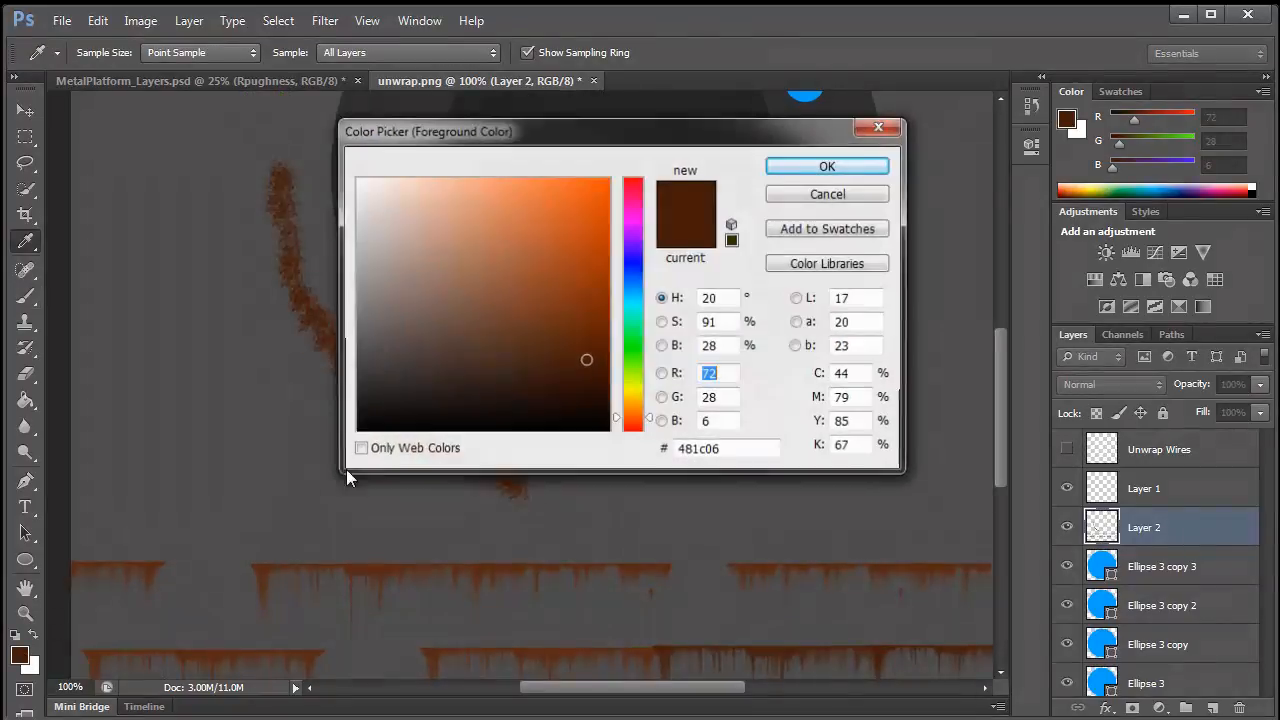
{"action": "left_click", "coordinate": [601, 350]}
{"action": "left_click", "coordinate": [829, 165]}
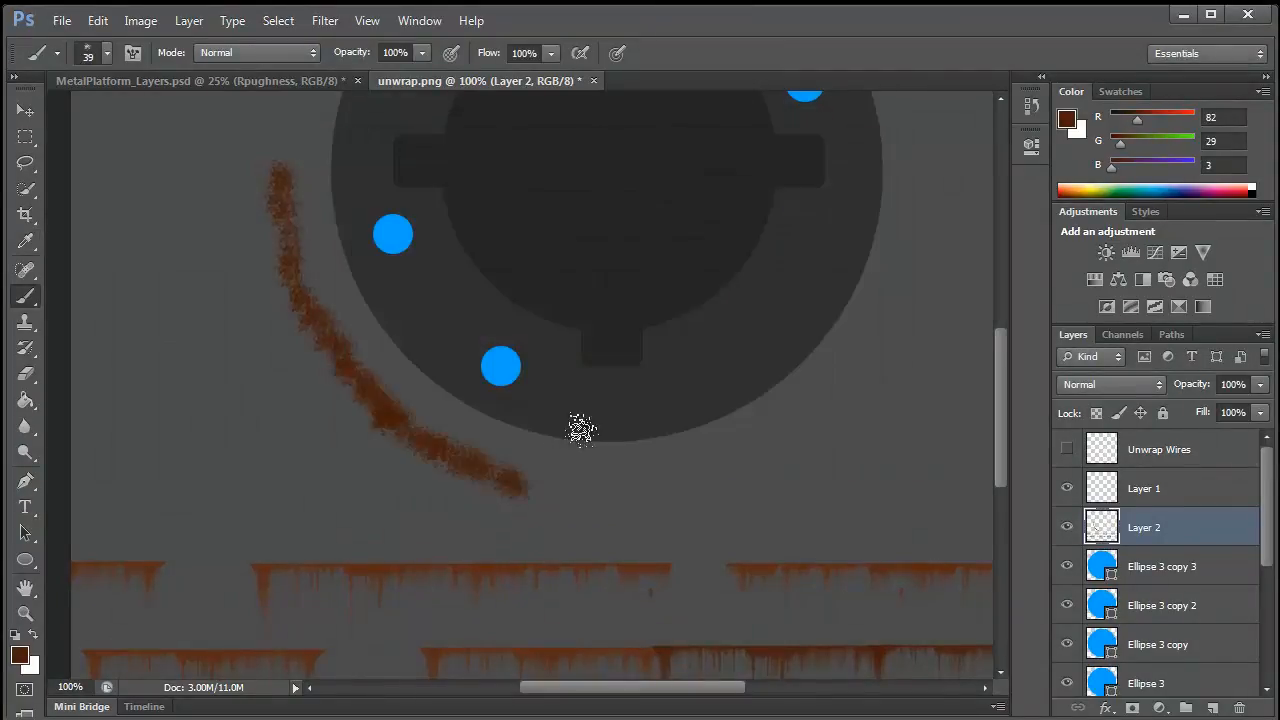
{"action": "left_click_drag", "start_coordinate": [518, 490], "coordinate": [497, 477]}
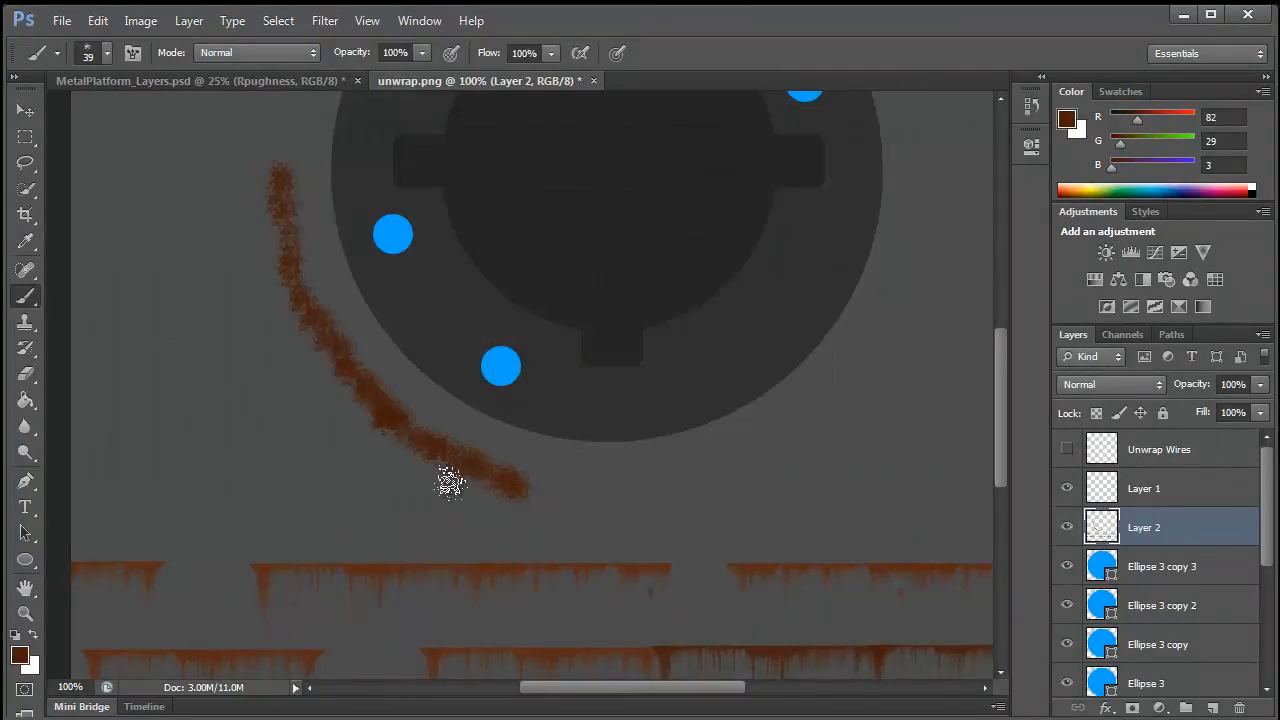
Lighten the foreground colour to RGB 101, 41, 12 and brush colour variation along the whole curved rust band
{"action": "left_click", "coordinate": [20, 655]}
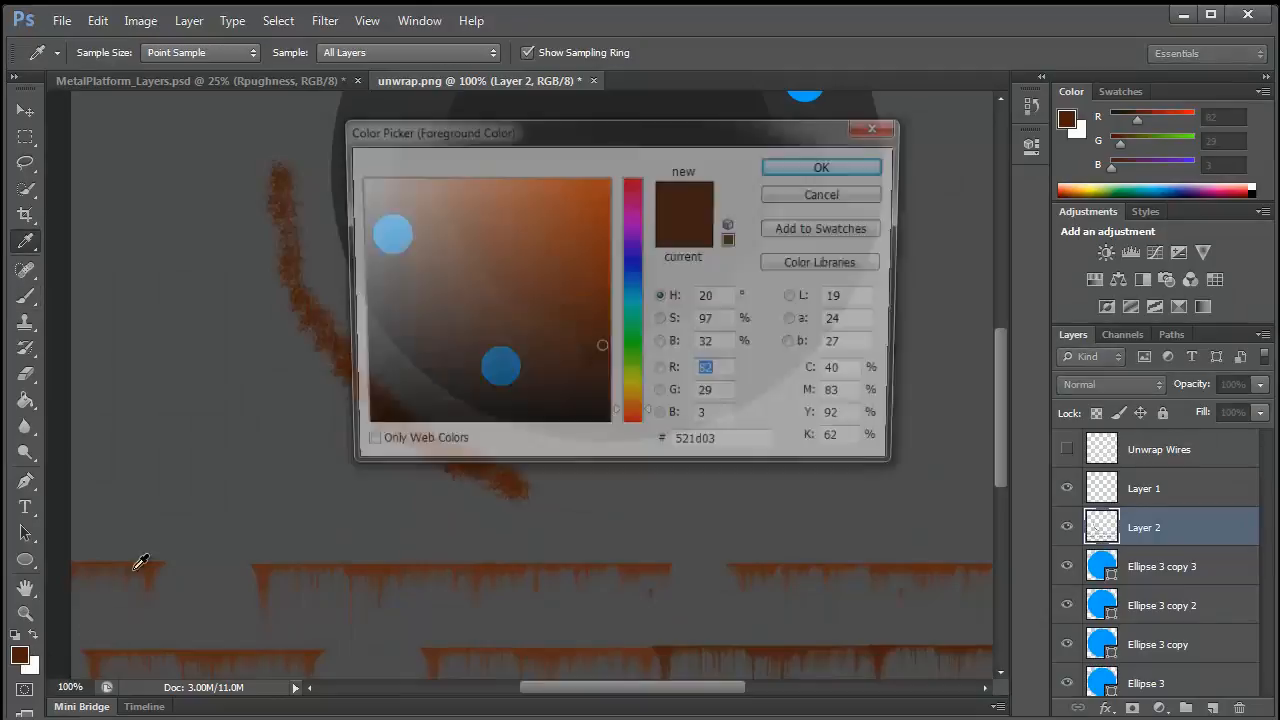
{"action": "left_click", "coordinate": [579, 331]}
{"action": "left_click", "coordinate": [830, 166]}
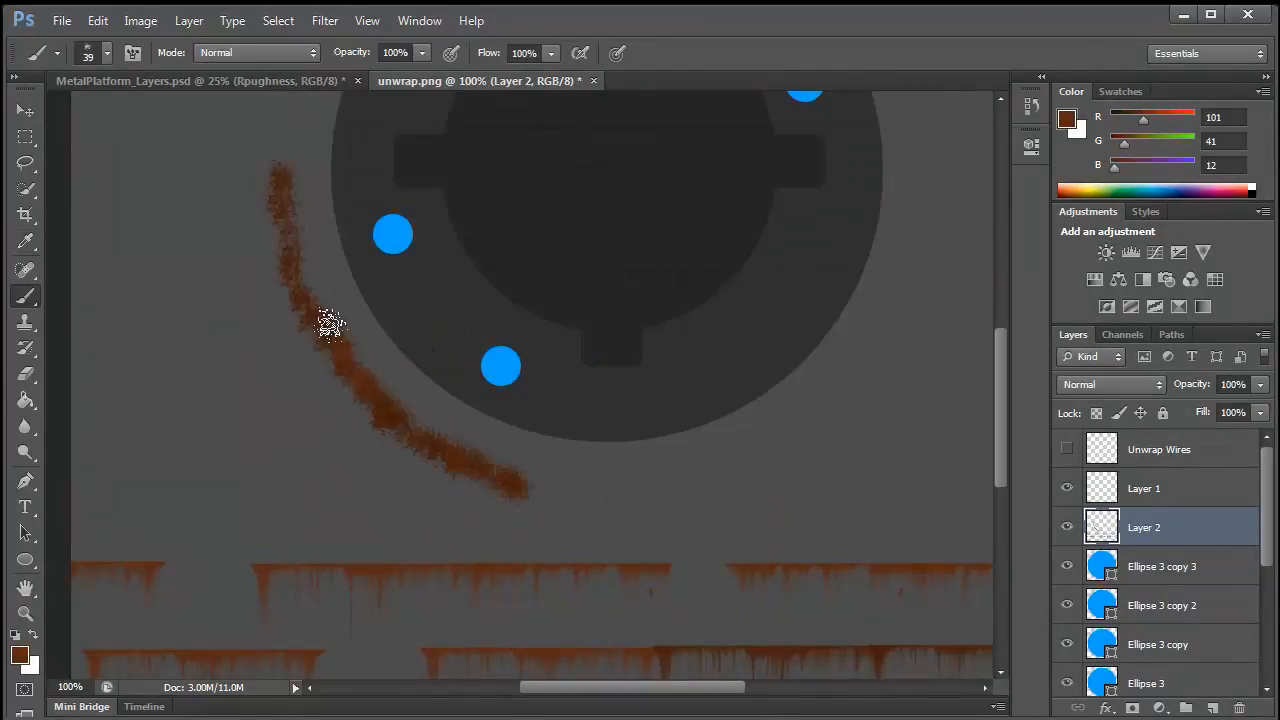
{"action": "left_click_drag", "start_coordinate": [307, 313], "coordinate": [290, 219]}
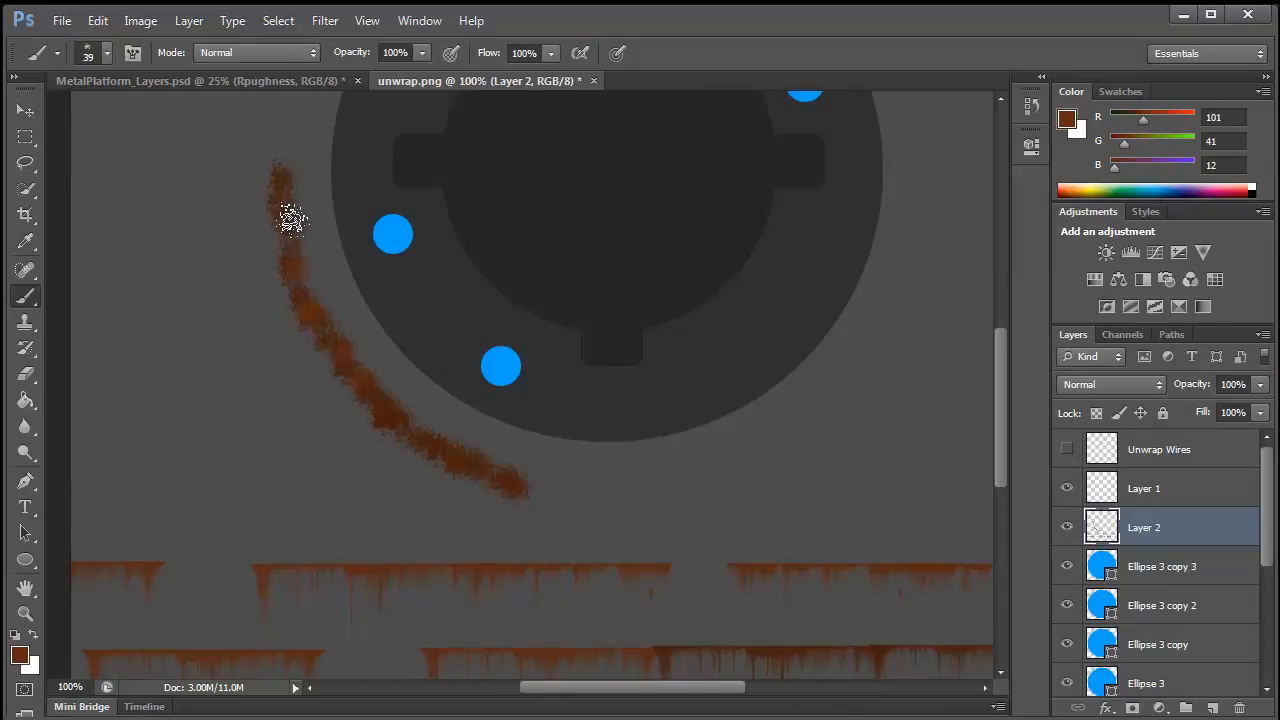
{"action": "left_click_drag", "start_coordinate": [378, 408], "coordinate": [528, 520]}
Switch to 3ds Max and inspect the painted rust rim on the platform model up close
{"action": "key", "text": "alt+Tab"}
{"action": "middle_click_drag", "start_coordinate": [675, 521], "coordinate": [567, 519]}
{"action": "scroll", "coordinate": [627, 539], "scroll_direction": "up", "scroll_amount": 5}
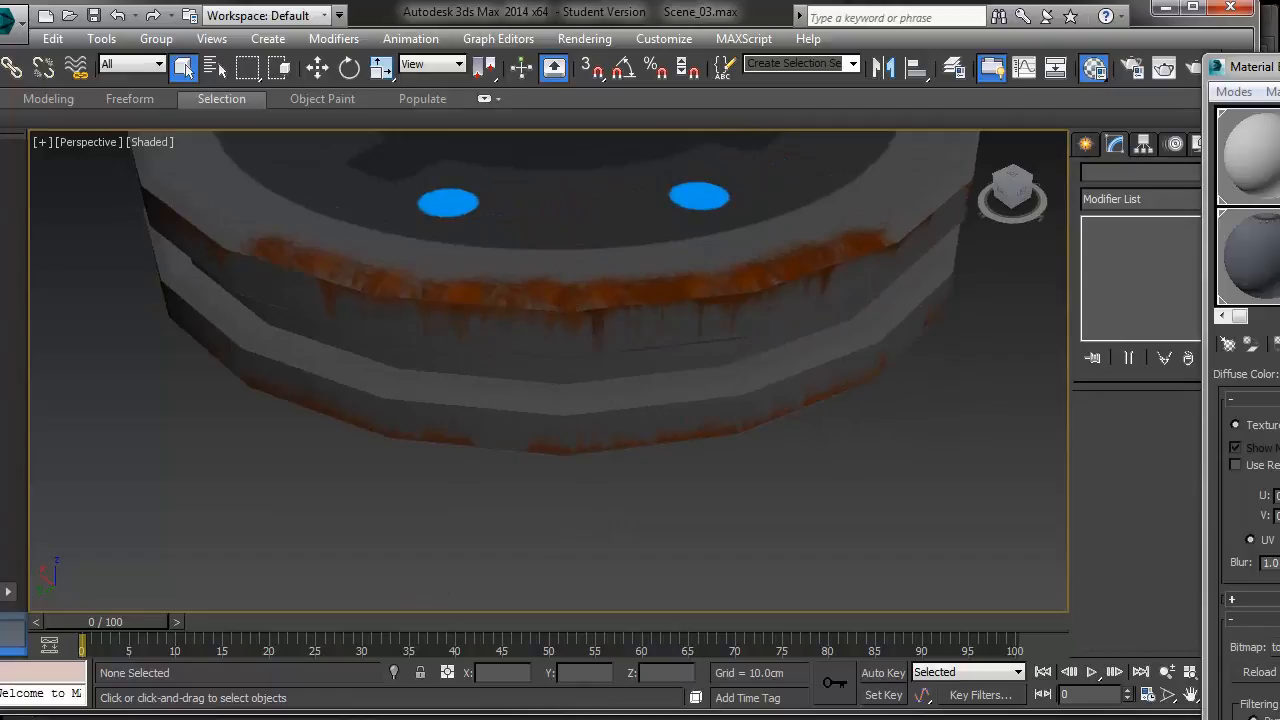
Return to Photoshop, show the Unwrap Wires layer and extend the rust along the outer wire edge at the circle's lower left
{"action": "key", "text": "alt+Tab"}
{"action": "left_click", "coordinate": [1068, 450]}
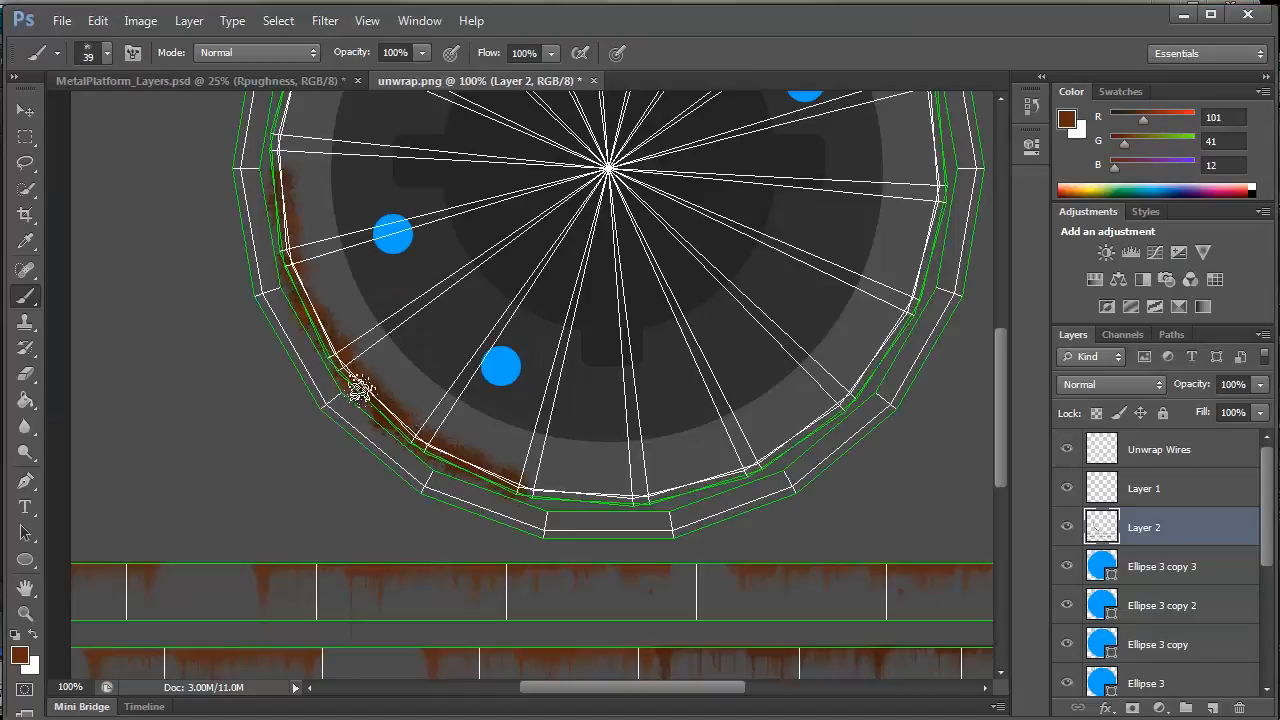
{"action": "mouse_move", "coordinate": [298, 284]}
{"action": "left_mouse_down"}
{"action": "mouse_move", "coordinate": [331, 331]}
{"action": "mouse_move", "coordinate": [286, 250]}
{"action": "left_mouse_up"}
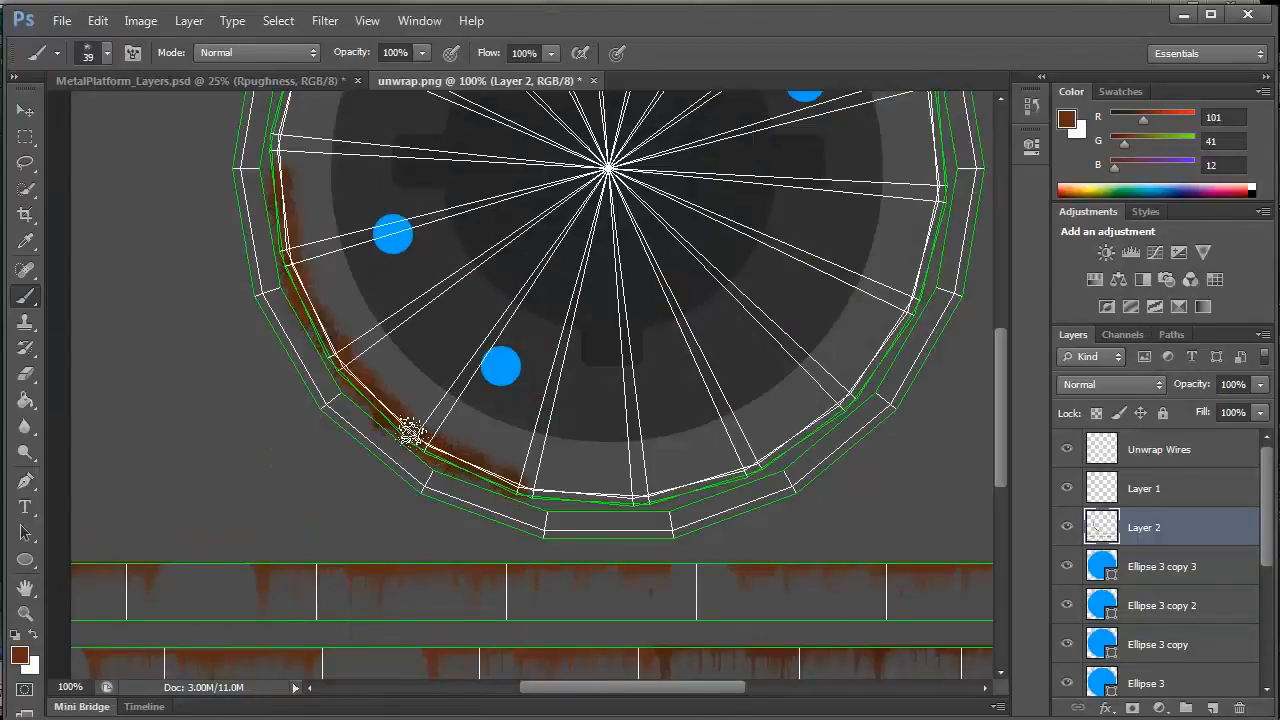
{"action": "left_click_drag", "start_coordinate": [531, 476], "coordinate": [553, 489]}
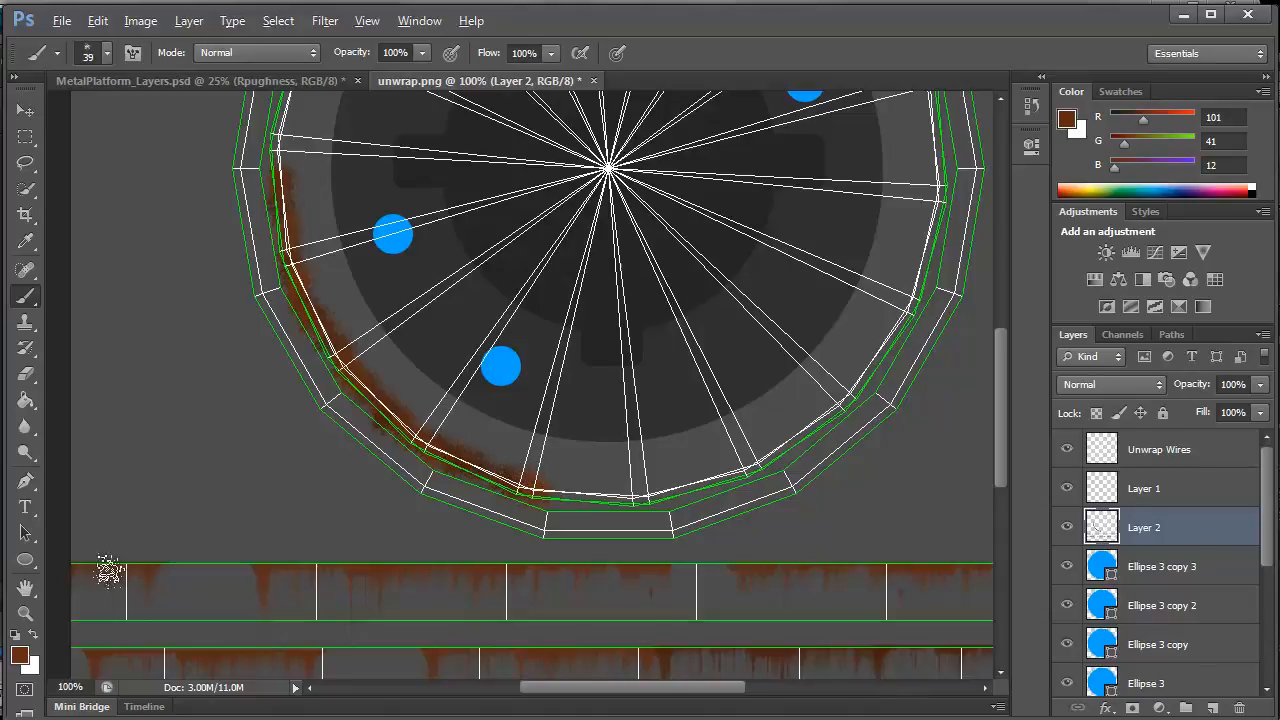
Darken the foreground colour to #4c1d05 and continue painting rust along the circle's lower rim
{"action": "key", "text": "i"}
{"action": "left_click", "coordinate": [18, 654]}
{"action": "left_click", "coordinate": [590, 357]}
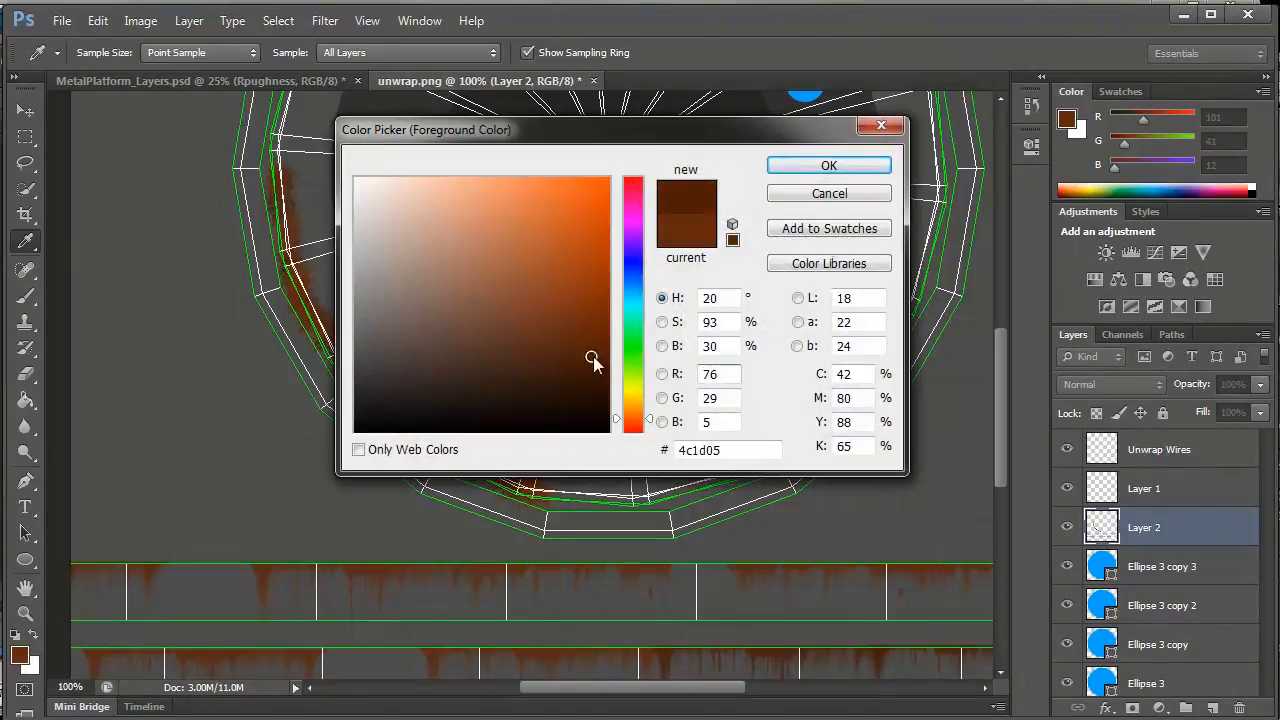
{"action": "left_click", "coordinate": [829, 165]}
{"action": "key", "text": "b"}
{"action": "left_click_drag", "start_coordinate": [551, 489], "coordinate": [589, 496]}
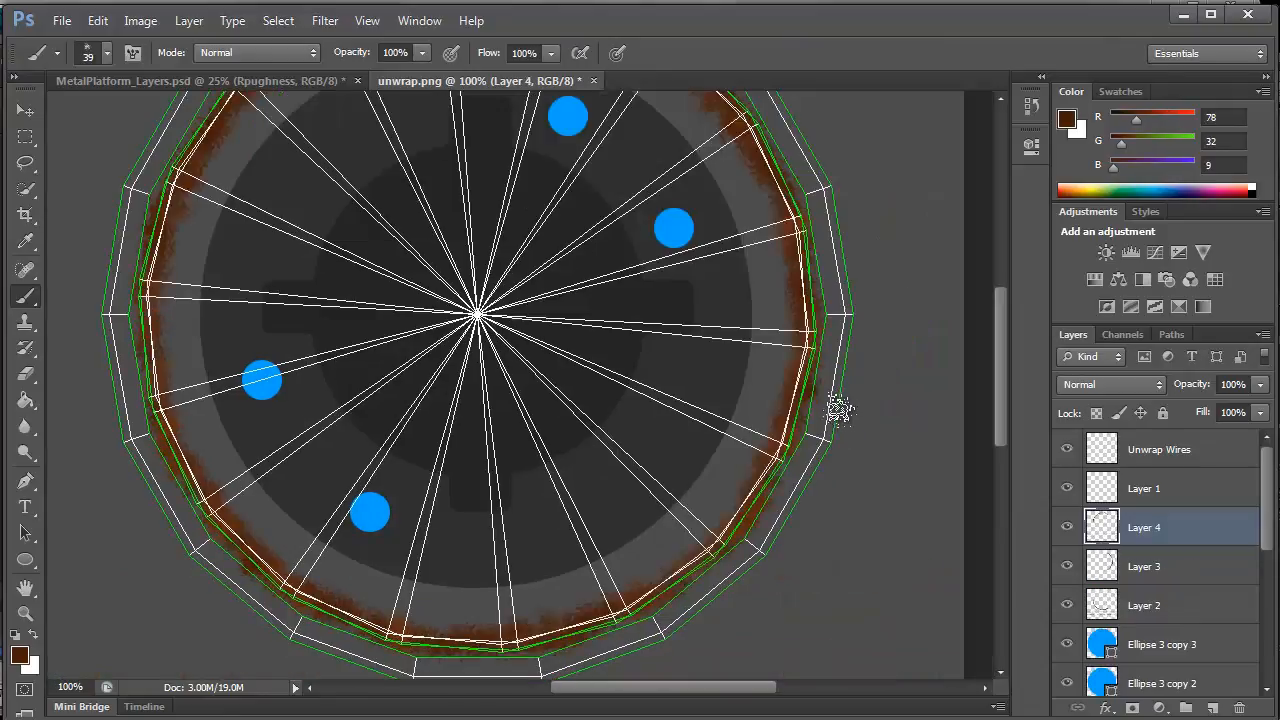
Merge Layer 4, Layer 3 and Layer 2 into one rust layer and toggle its visibility to check its content
{"action": "scroll", "coordinate": [530, 317], "scroll_direction": "up", "scroll_amount": 1}
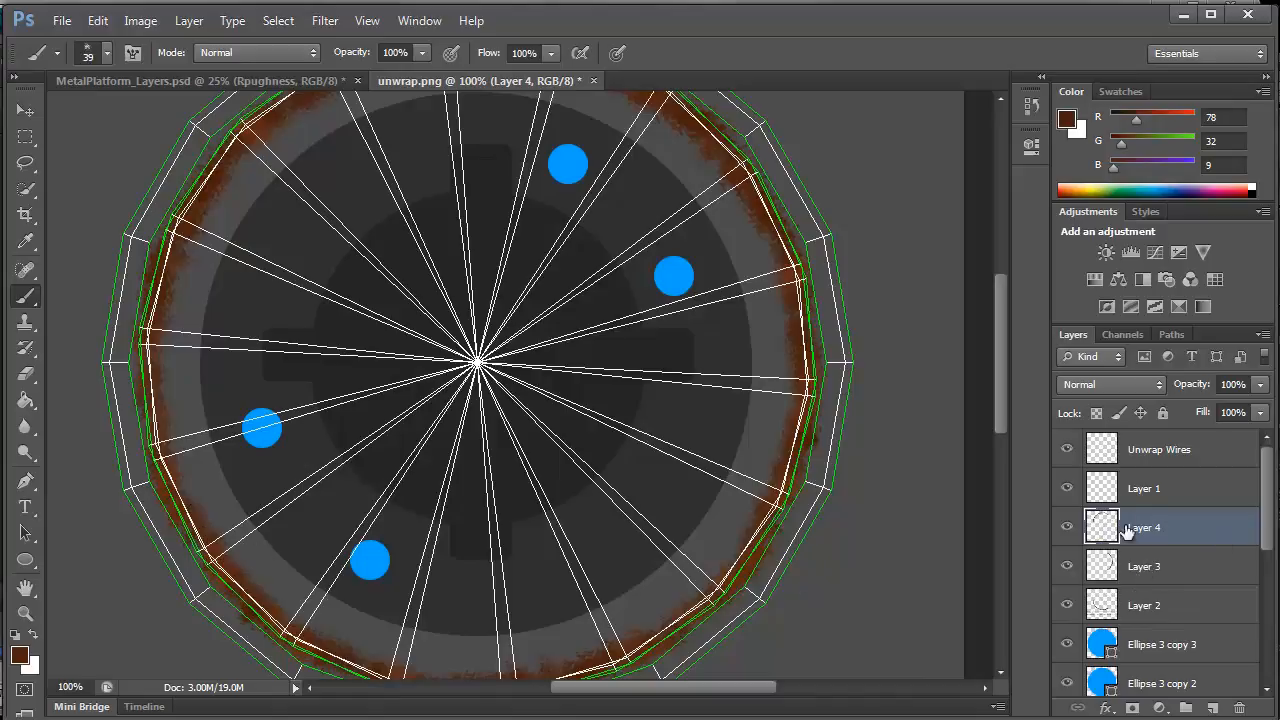
{"action": "left_click", "coordinate": [1120, 494]}
{"action": "scroll", "coordinate": [828, 410], "scroll_direction": "down", "scroll_amount": 3}
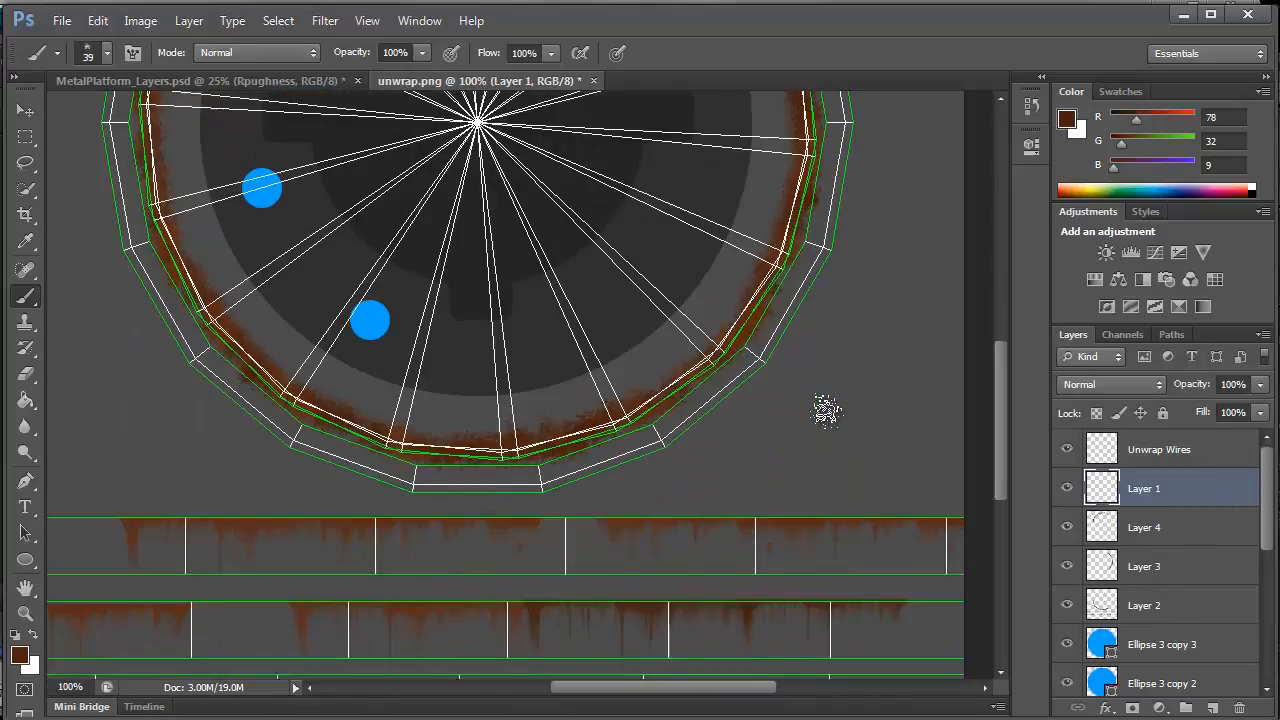
{"action": "scroll", "coordinate": [826, 410], "scroll_direction": "down", "scroll_amount": 1}
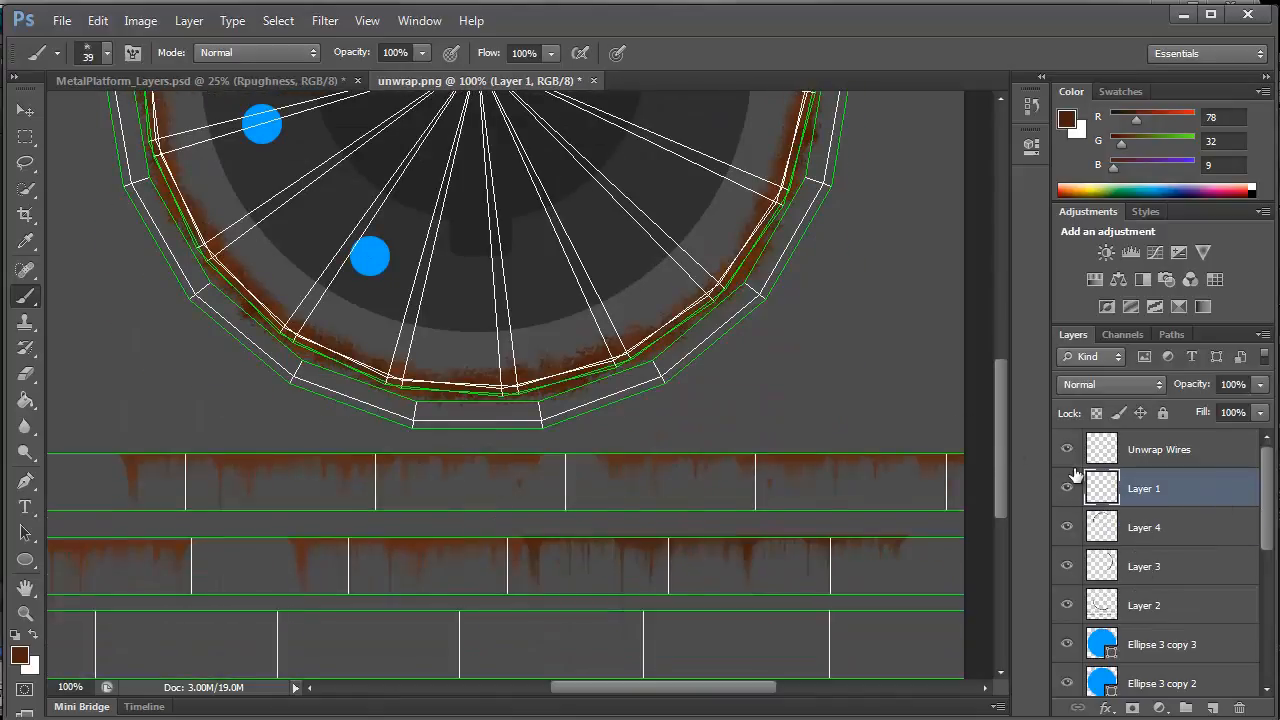
{"action": "left_click", "coordinate": [1099, 525]}
{"action": "left_click", "coordinate": [1122, 603], "text": "shift"}
{"action": "key", "text": "ctrl+e"}
{"action": "left_click", "coordinate": [1066, 527]}
{"action": "left_click", "coordinate": [1066, 527]}
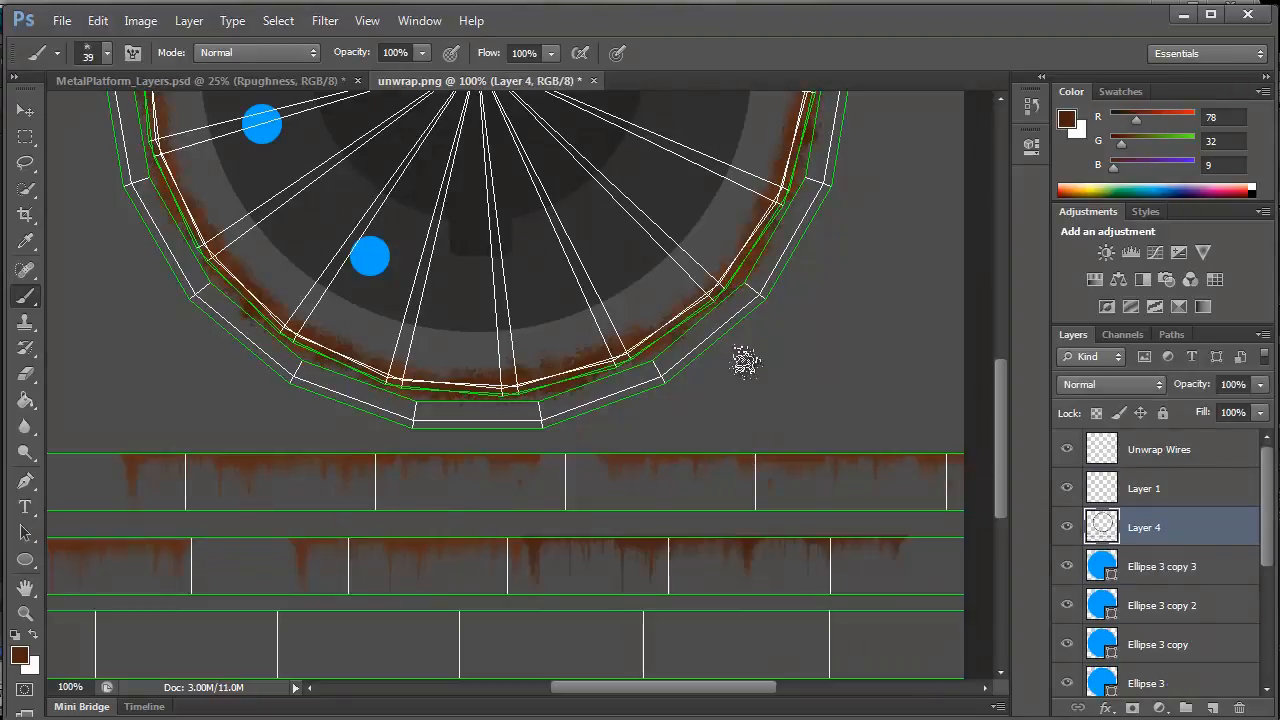
Apply a Brightness/Contrast adjustment to the merged rust layer with brightness -27 and contrast -17
{"action": "left_click", "coordinate": [138, 21]}
{"action": "mouse_move", "coordinate": [163, 77]}
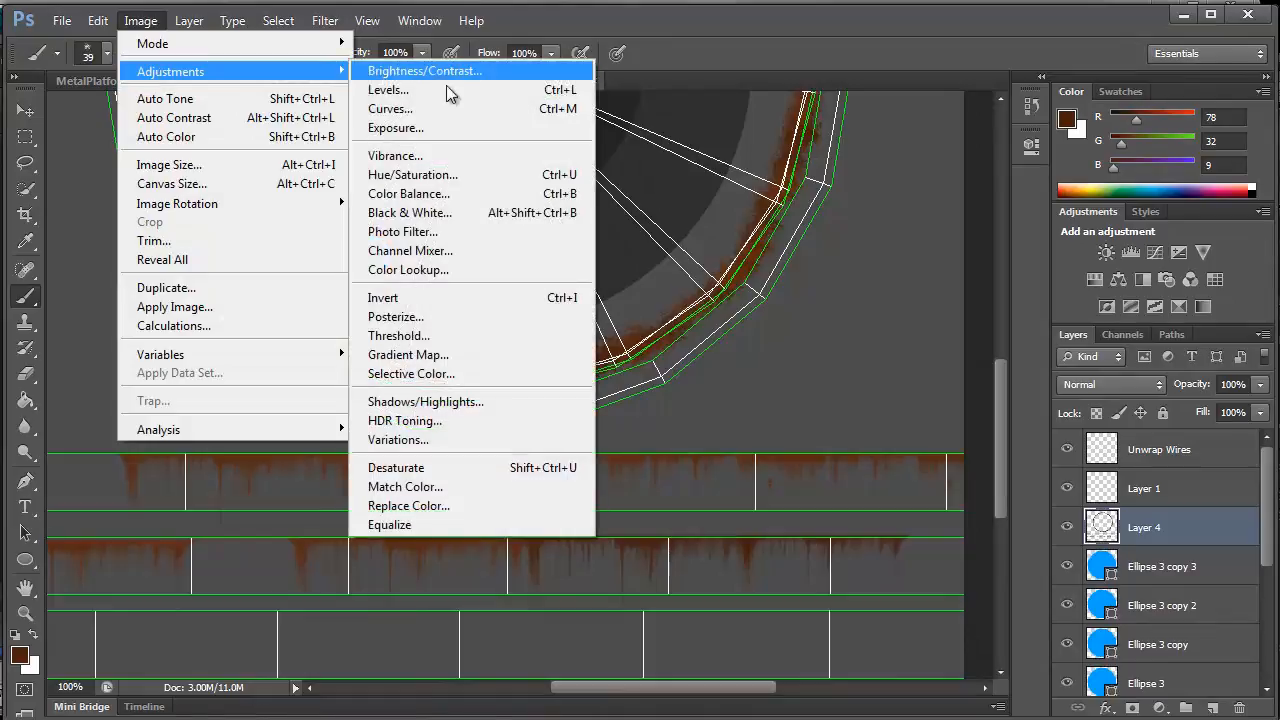
{"action": "left_click", "coordinate": [437, 72]}
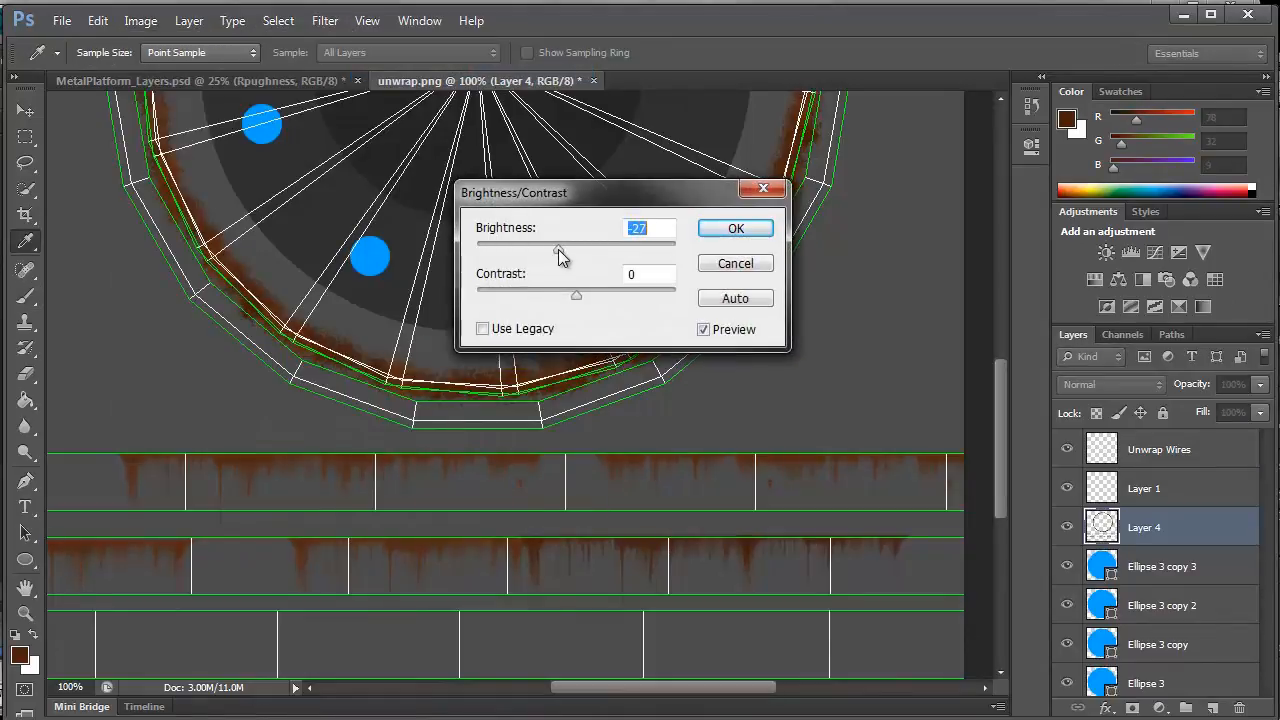
{"action": "left_click_drag", "start_coordinate": [576, 295], "coordinate": [552, 296]}
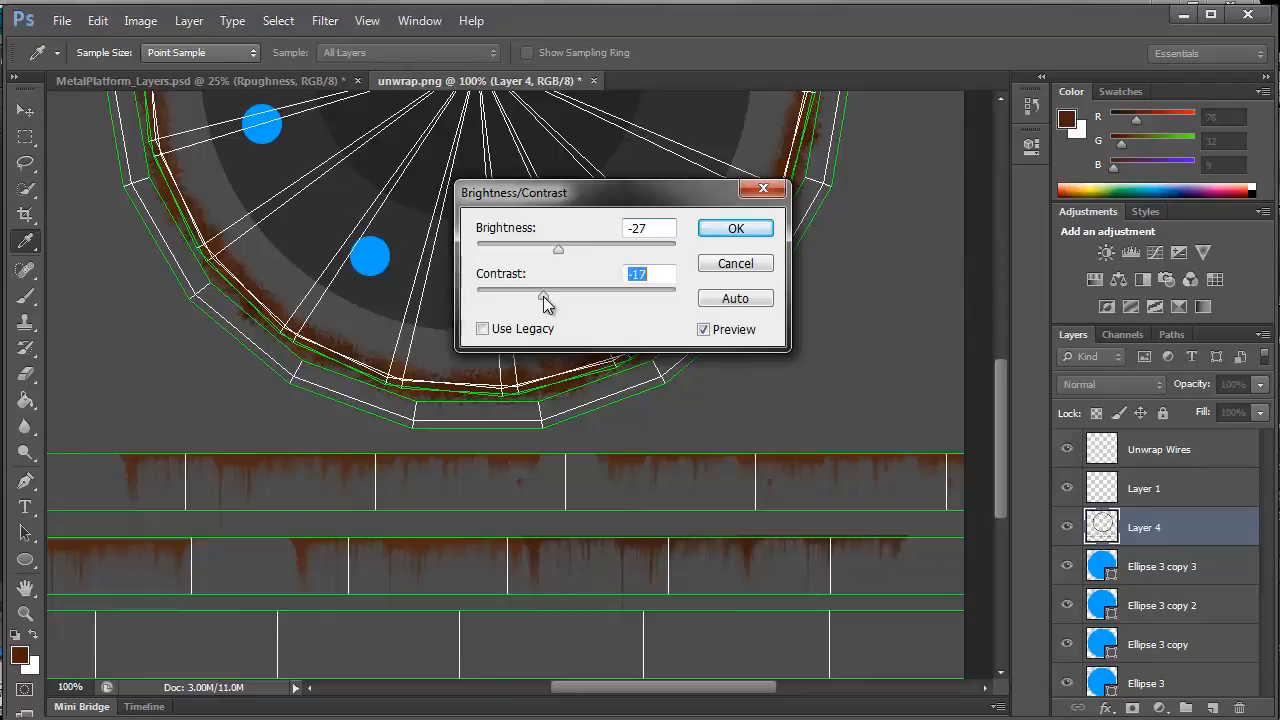
{"action": "left_click", "coordinate": [736, 228]}
{"action": "key", "text": "b"}
Apply a Hue/Saturation adjustment to the merged rust layer with saturation -30 and lightness +2
{"action": "left_click", "coordinate": [143, 21]}
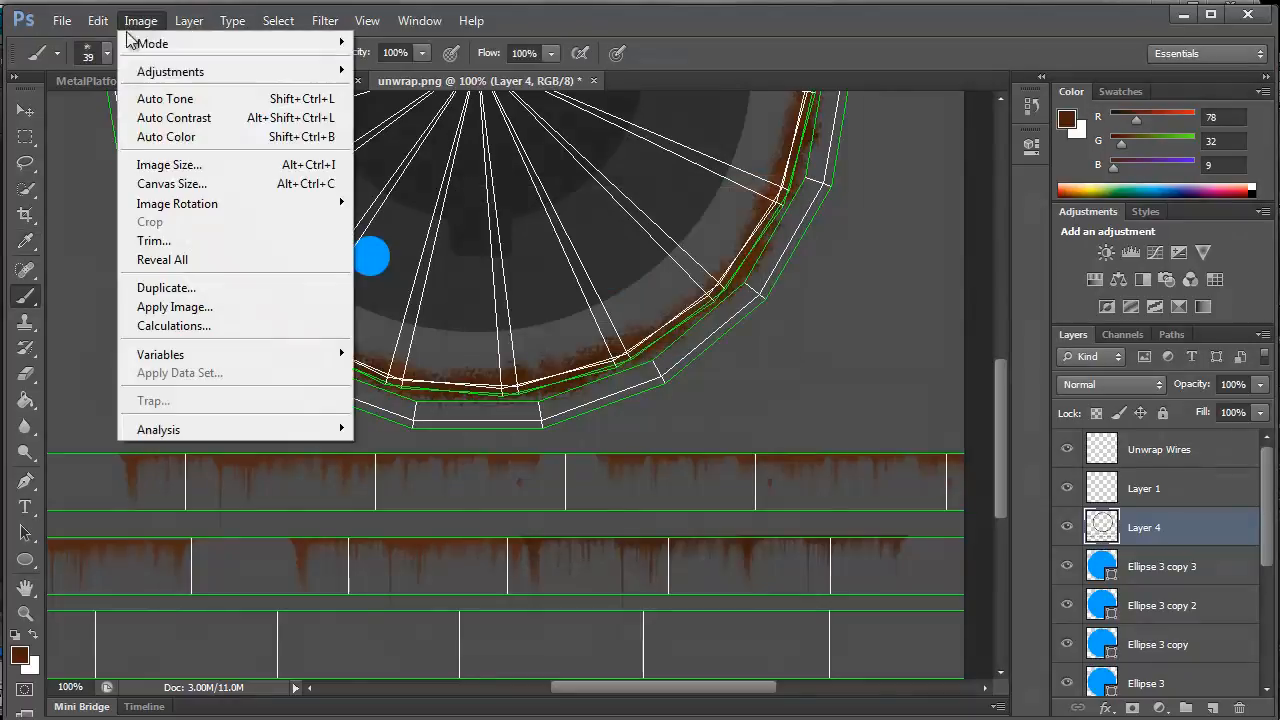
{"action": "mouse_move", "coordinate": [172, 74]}
{"action": "left_click", "coordinate": [425, 175]}
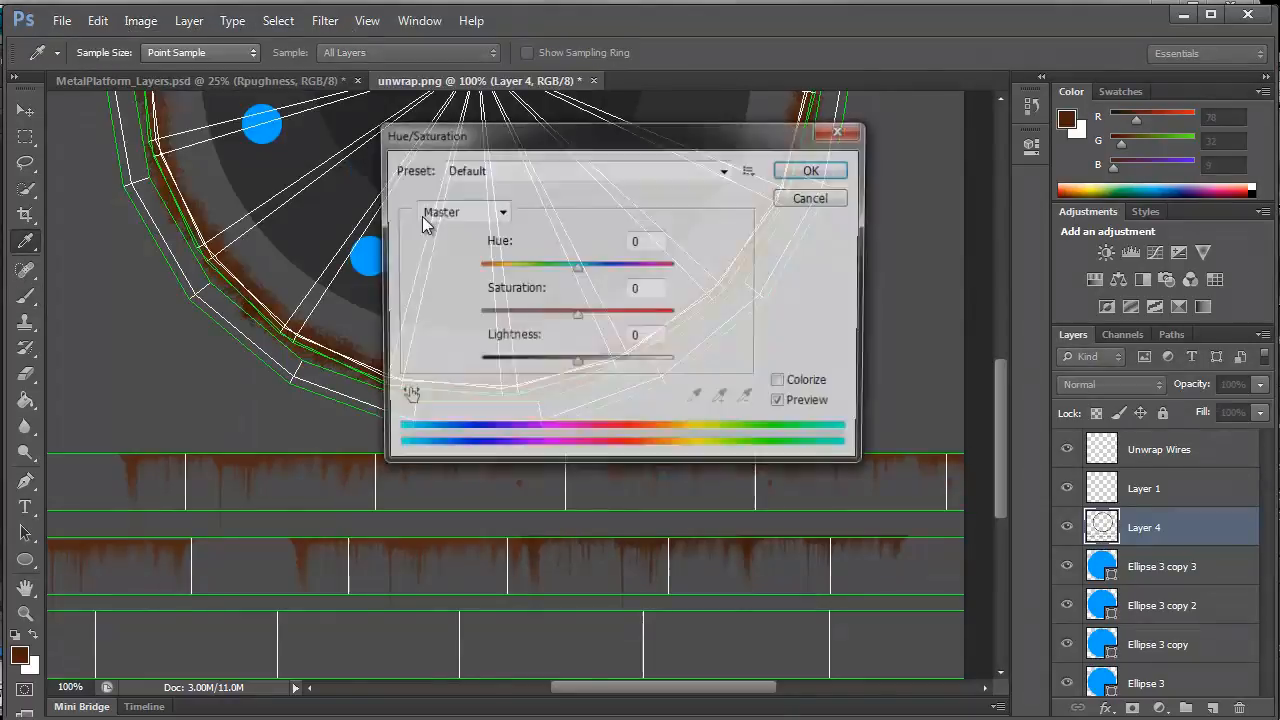
{"action": "left_click_drag", "start_coordinate": [581, 314], "coordinate": [546, 316]}
{"action": "left_click_drag", "start_coordinate": [576, 362], "coordinate": [578, 365]}
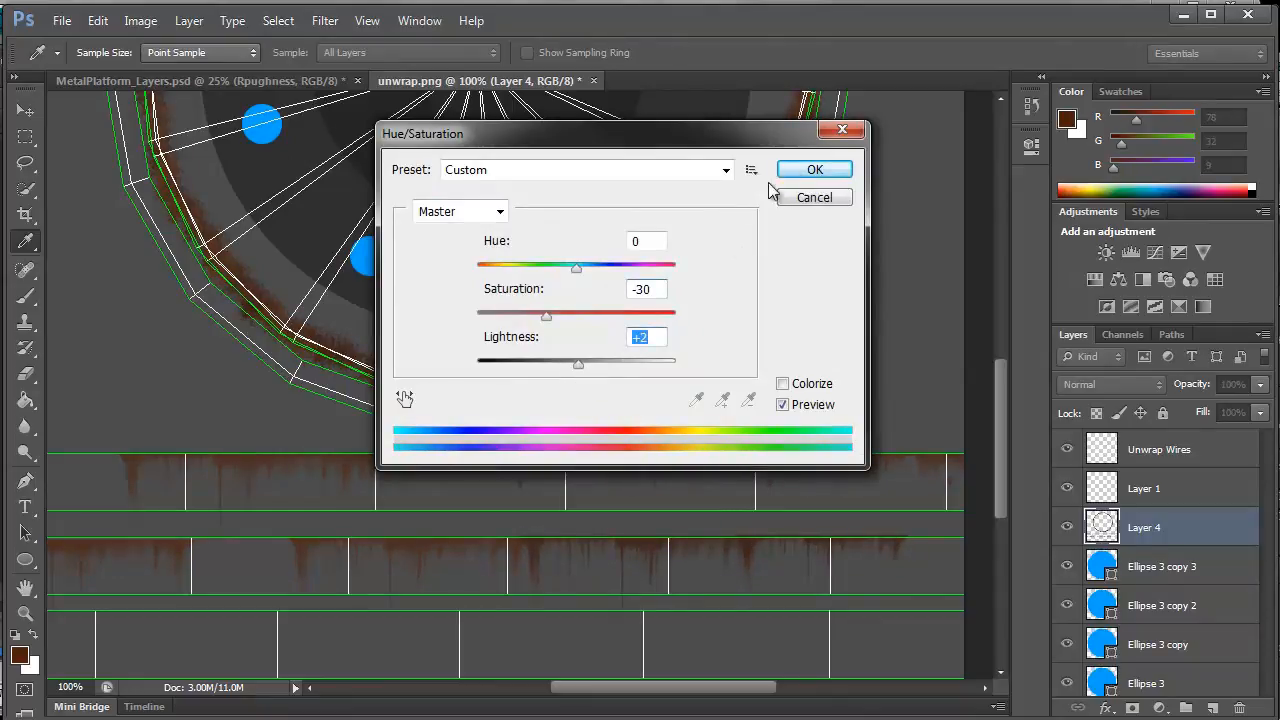
{"action": "left_click", "coordinate": [815, 170]}
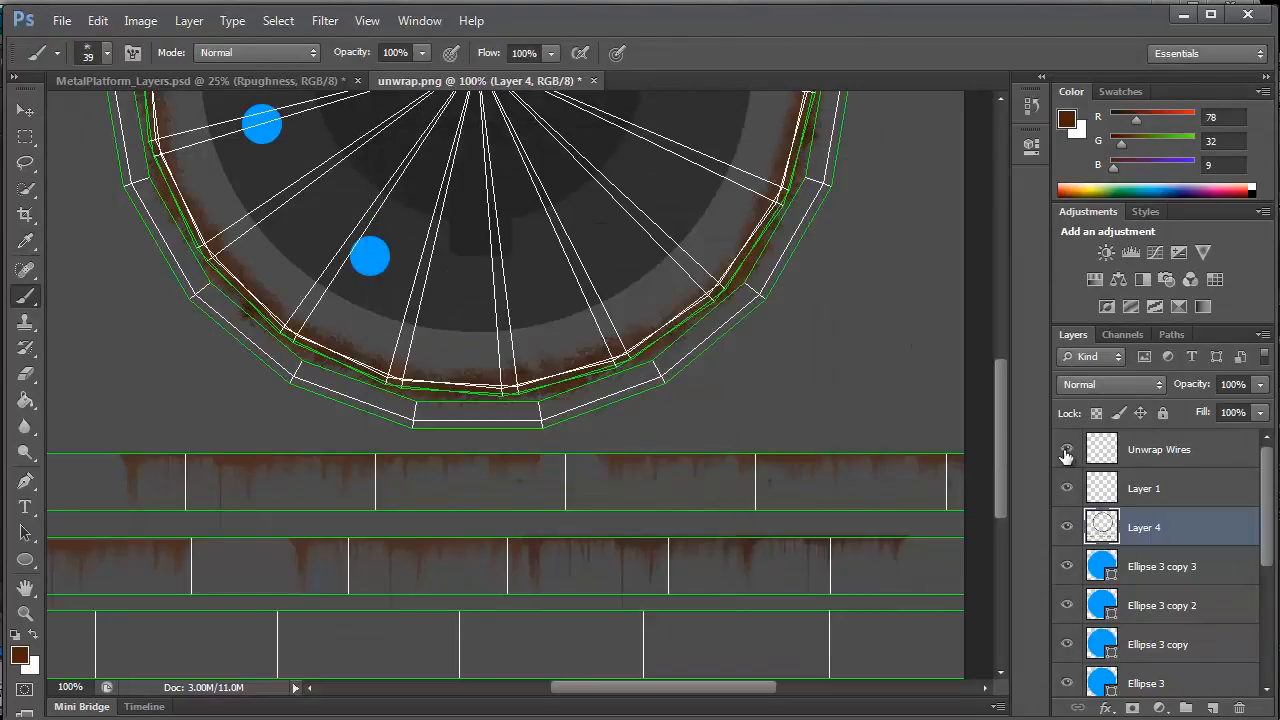
Show the Unwrap Wires layer and set the foreground colour to #181818
{"action": "left_click", "coordinate": [1066, 453]}
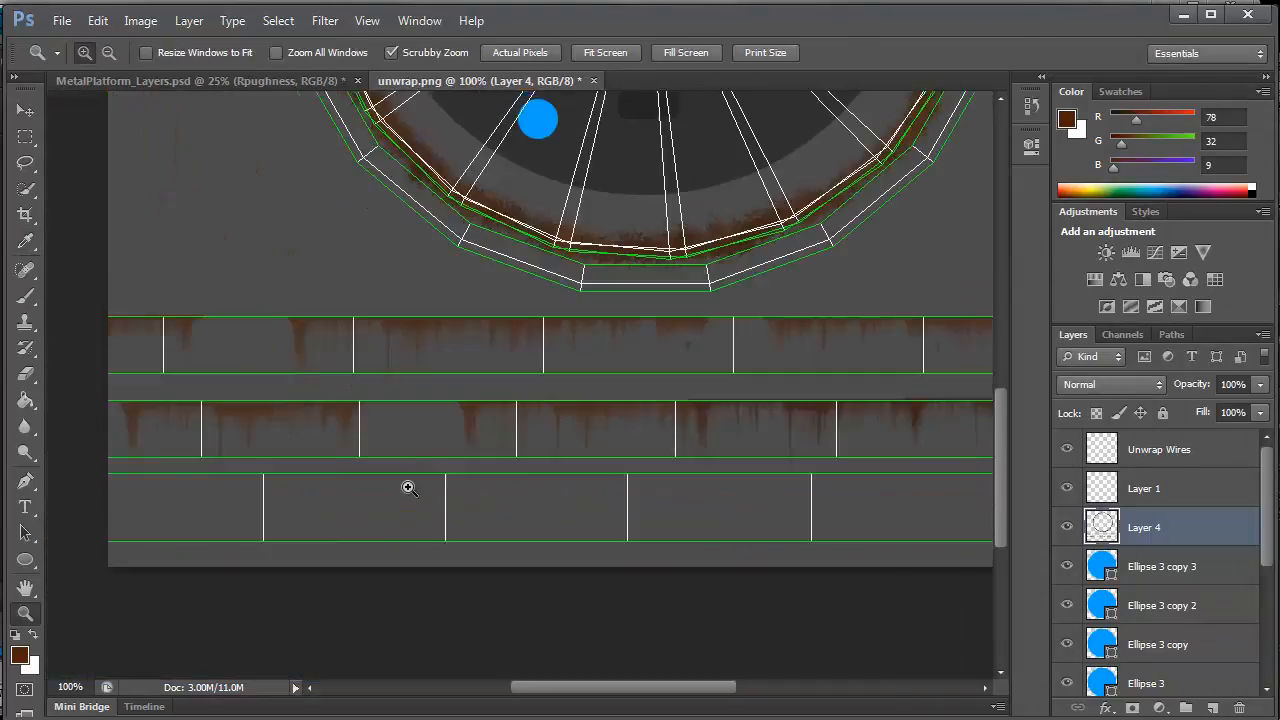
{"action": "scroll", "coordinate": [408, 487], "scroll_direction": "up", "scroll_amount": 3}
{"action": "scroll", "coordinate": [422, 472], "scroll_direction": "down", "scroll_amount": 4}
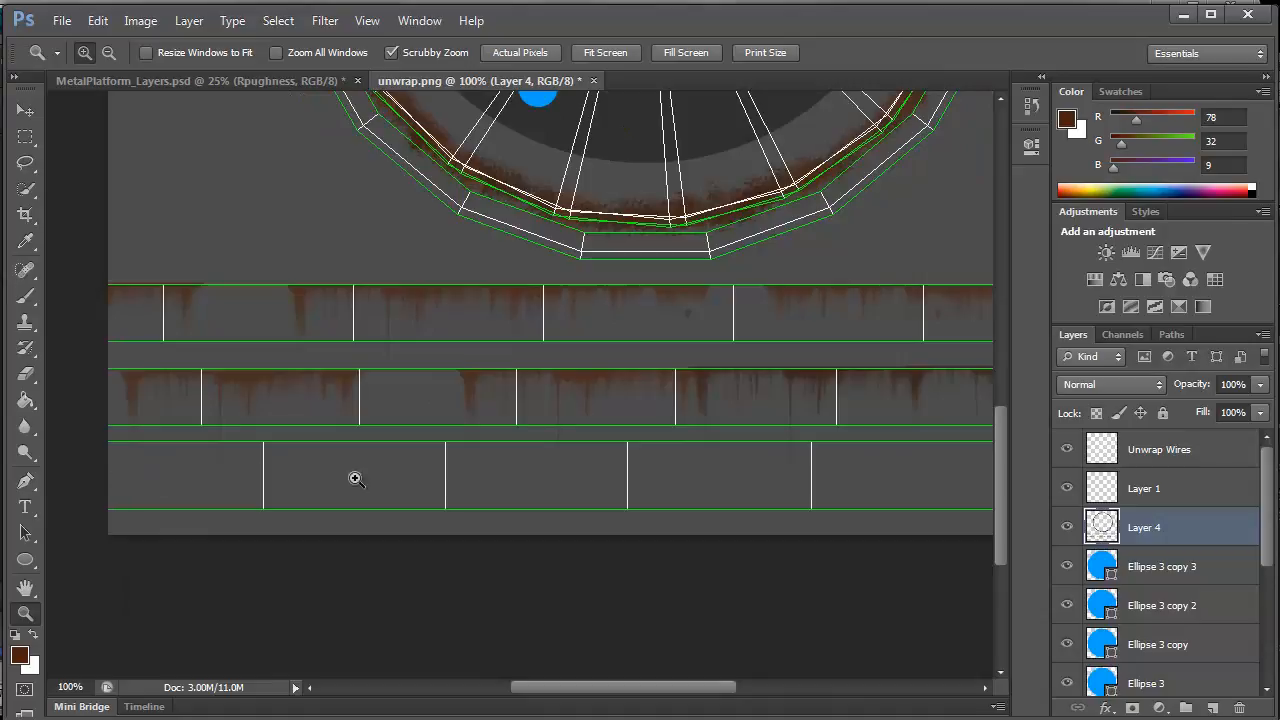
{"action": "left_click_drag", "start_coordinate": [624, 695], "coordinate": [658, 695]}
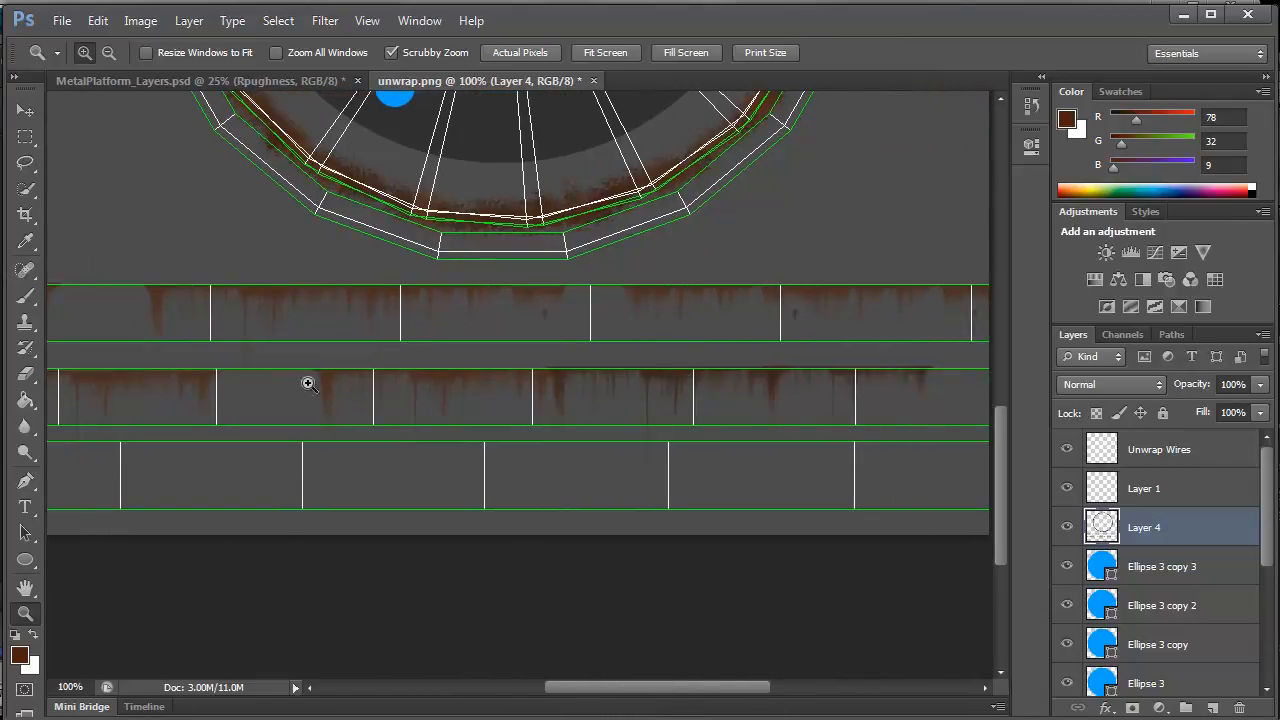
{"action": "left_click", "coordinate": [19, 655]}
{"action": "mouse_move", "coordinate": [374, 416]}
{"action": "left_mouse_down"}
{"action": "mouse_move", "coordinate": [358, 418]}
{"action": "mouse_move", "coordinate": [360, 407]}
{"action": "left_mouse_up"}
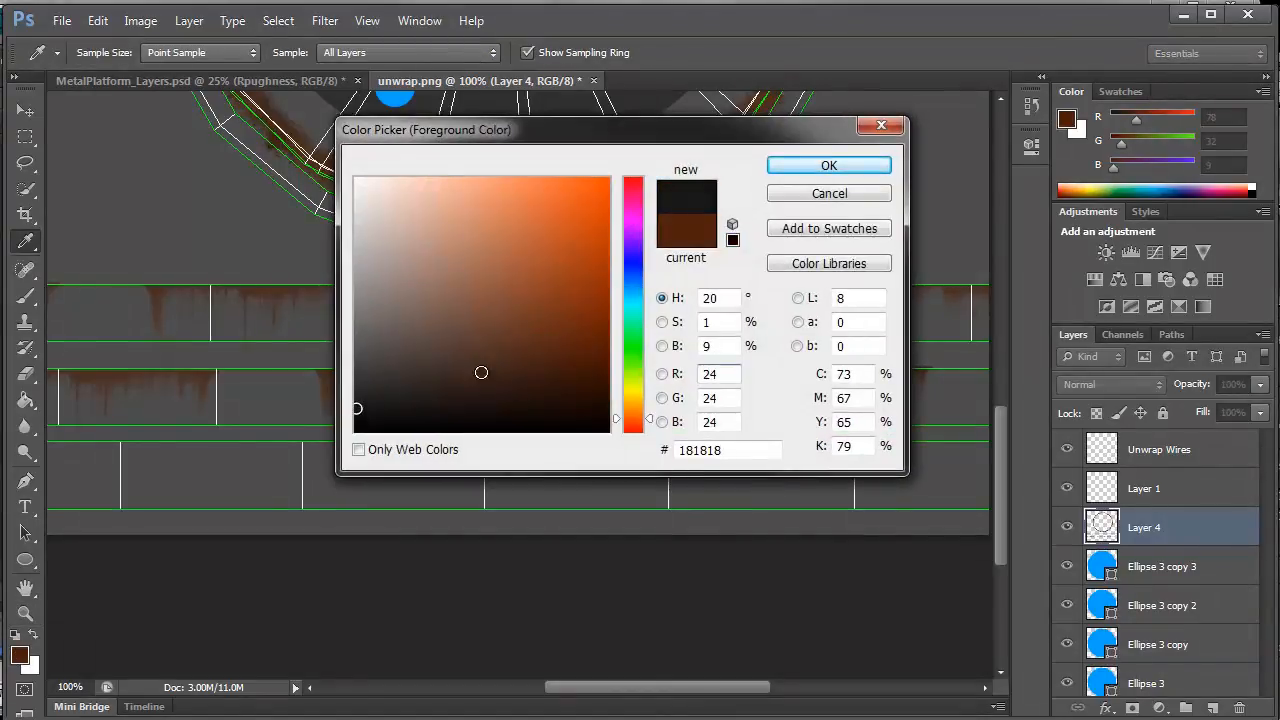
{"action": "left_click", "coordinate": [826, 167]}
{"action": "key", "text": "b"}
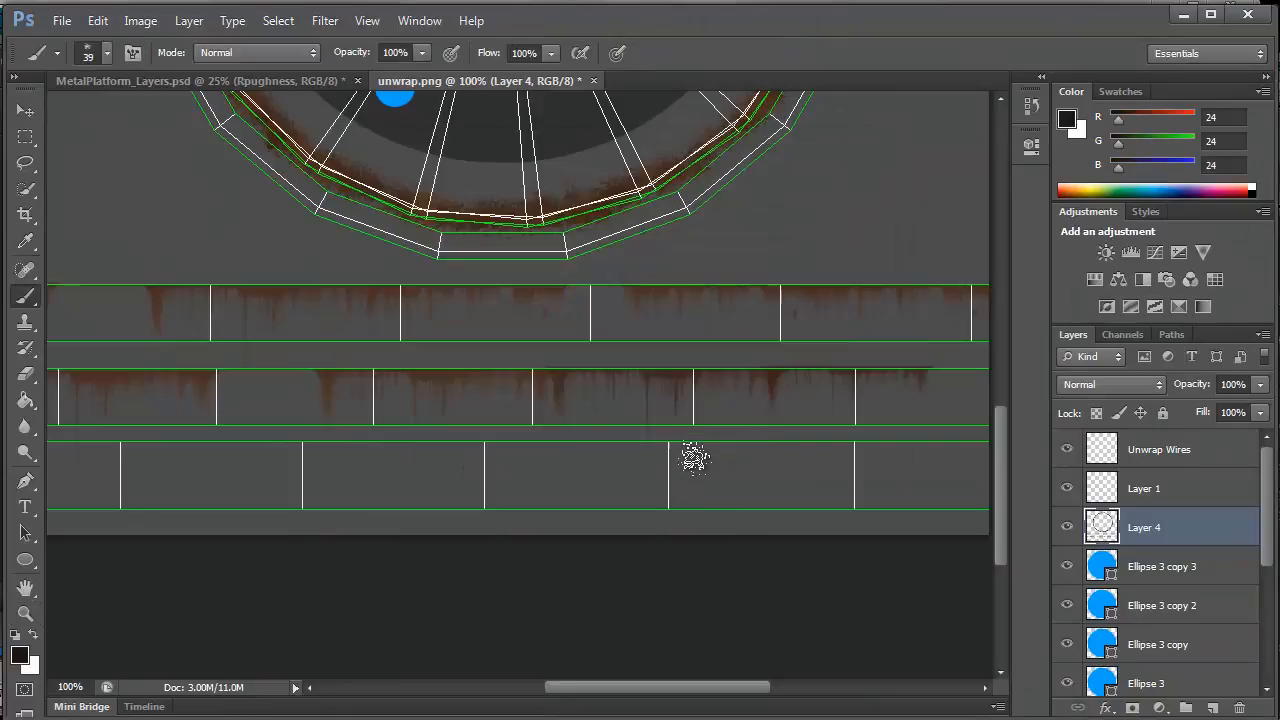
Switch to a plain round brush preset and reduce its size to 15 px
{"action": "left_click", "coordinate": [107, 53]}
{"action": "scroll", "coordinate": [86, 220], "scroll_direction": "up", "scroll_amount": 5}
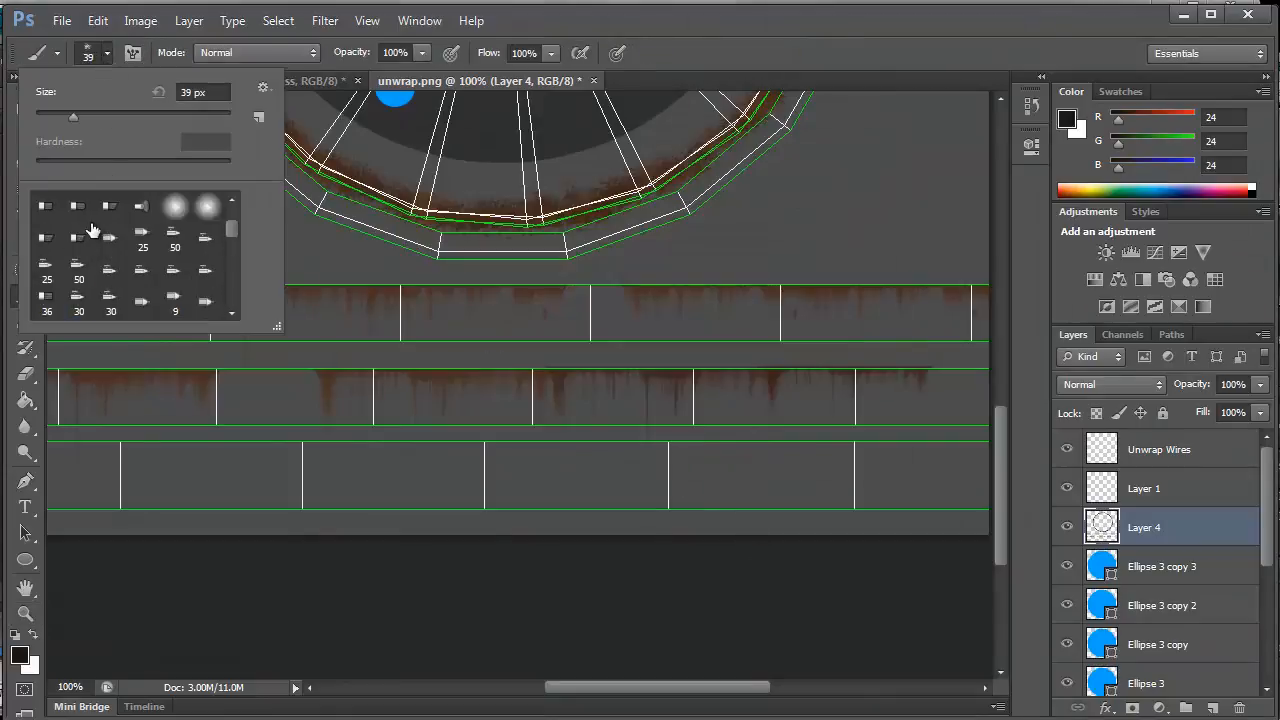
{"action": "left_click", "coordinate": [80, 210]}
{"action": "left_click", "coordinate": [809, 214]}
{"action": "key", "text": "ctrl+z"}
{"action": "key", "text": "bracketleft"}
{"action": "key", "text": "bracketleft"}
{"action": "key", "text": "bracketleft"}
{"action": "key", "text": "bracketleft"}
{"action": "key", "text": "bracketleft"}
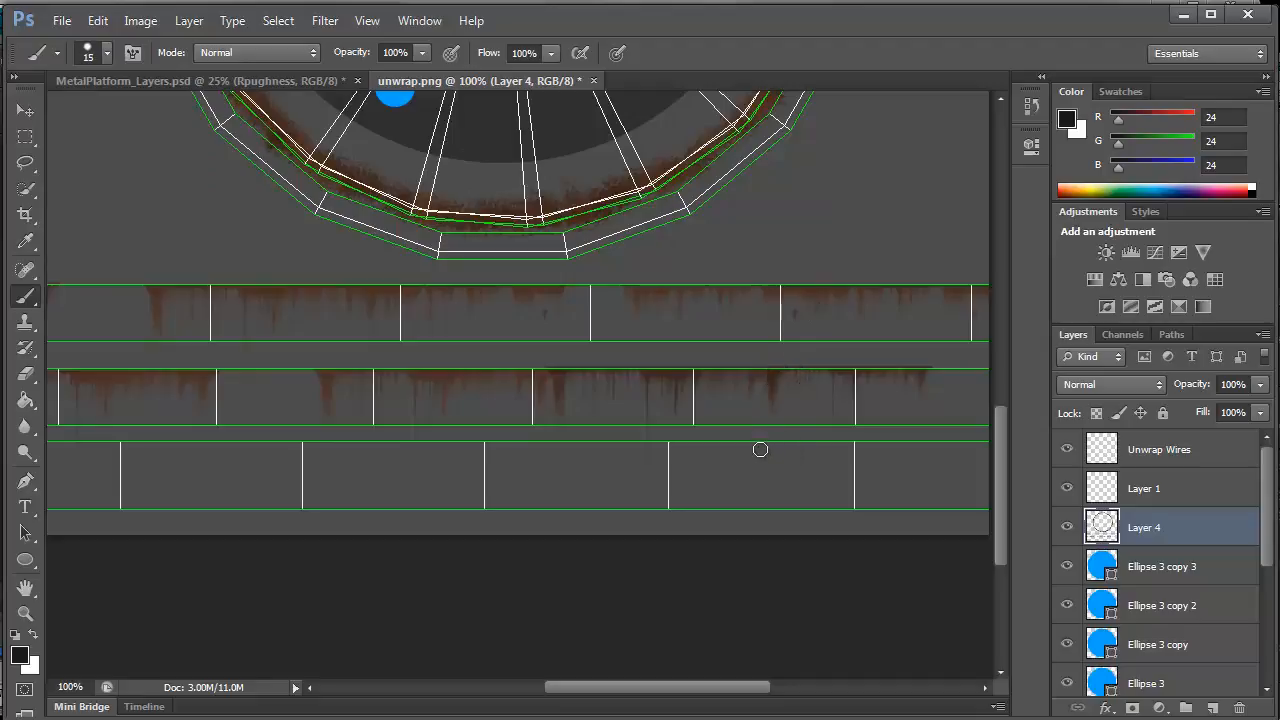
Paint straight dark bands along the upper and lower edges of the lowest UV strip, redoing any uneven stroke
{"action": "mouse_move", "coordinate": [760, 449]}
{"action": "left_mouse_down"}
{"action": "mouse_move", "coordinate": [651, 449]}
{"action": "mouse_move", "coordinate": [1000, 463]}
{"action": "mouse_move", "coordinate": [866, 451]}
{"action": "mouse_move", "coordinate": [42, 452]}
{"action": "left_mouse_up"}
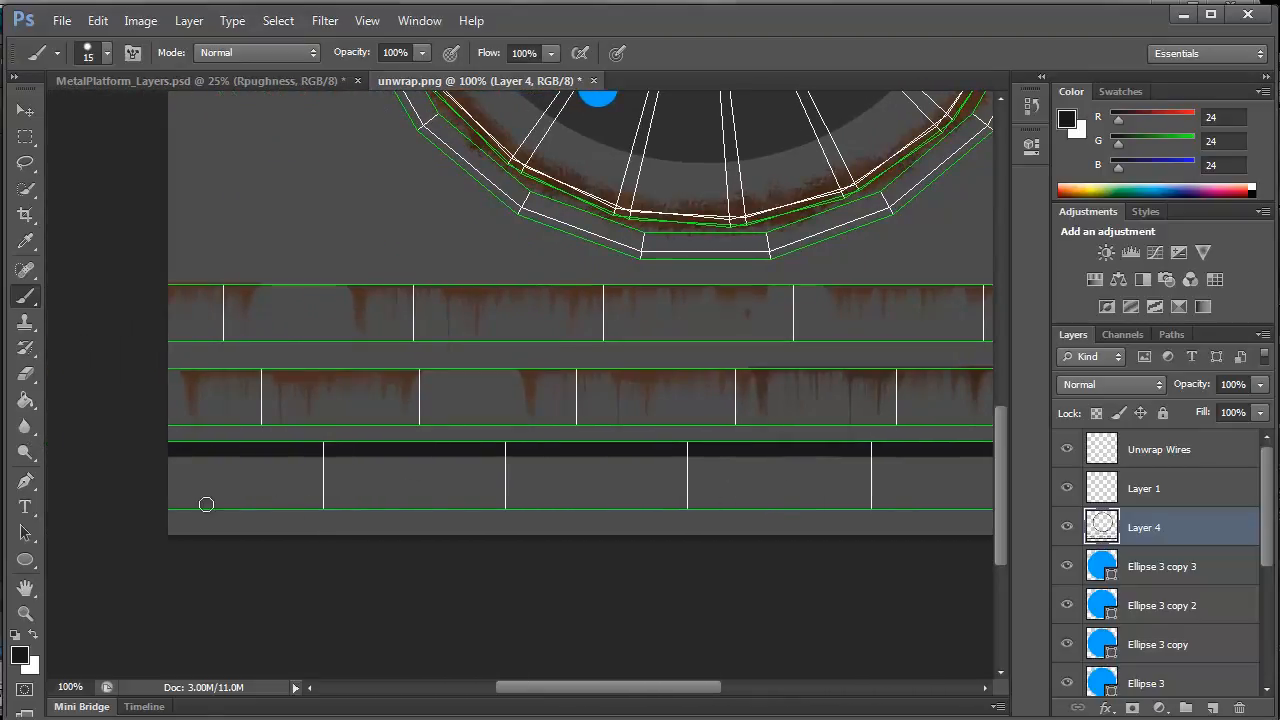
{"action": "mouse_move", "coordinate": [169, 502]}
{"action": "left_mouse_down"}
{"action": "mouse_move", "coordinate": [960, 514]}
{"action": "mouse_move", "coordinate": [1014, 526]}
{"action": "mouse_move", "coordinate": [672, 516]}
{"action": "left_mouse_up"}
{"action": "mouse_move", "coordinate": [146, 511]}
{"action": "left_mouse_down"}
{"action": "mouse_move", "coordinate": [50, 509]}
{"action": "mouse_move", "coordinate": [61, 508]}
{"action": "left_mouse_up"}
{"action": "left_click_drag", "start_coordinate": [104, 453], "coordinate": [743, 460]}
{"action": "key", "text": "ctrl+z"}
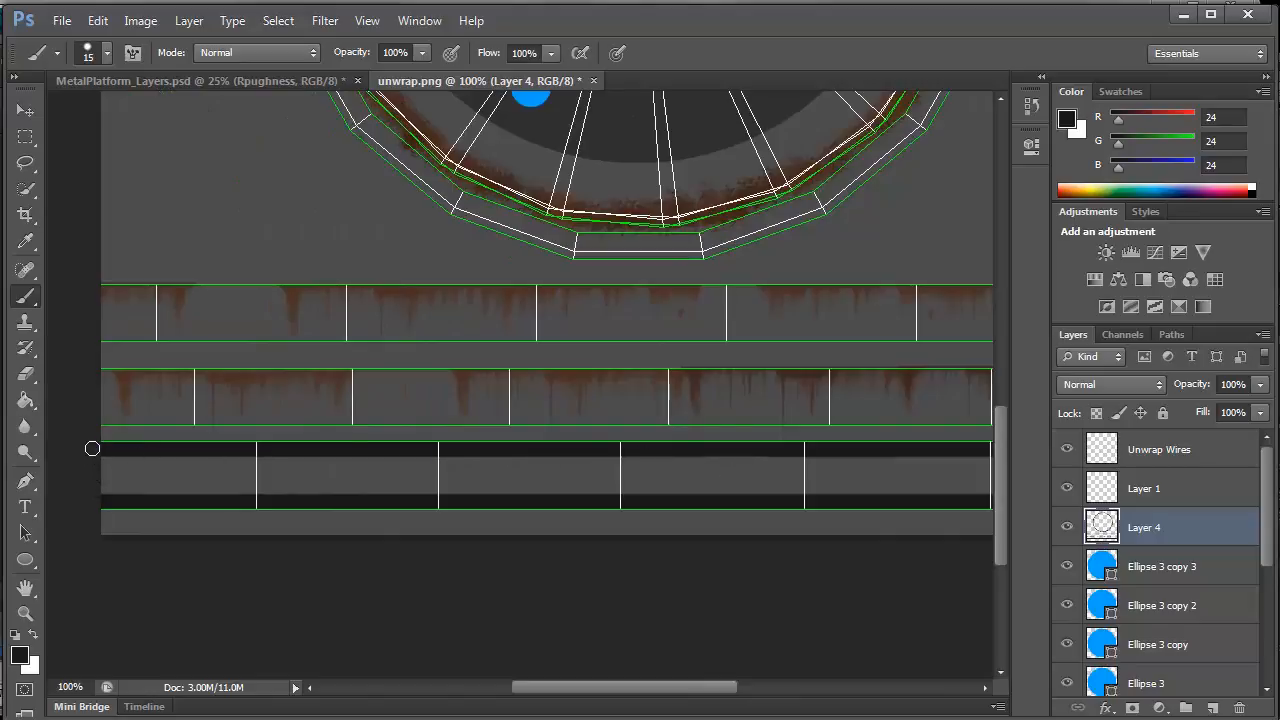
{"action": "mouse_move", "coordinate": [91, 451]}
{"action": "left_mouse_down"}
{"action": "mouse_move", "coordinate": [952, 458]}
{"action": "mouse_move", "coordinate": [990, 462]}
{"action": "mouse_move", "coordinate": [983, 471]}
{"action": "left_mouse_up"}
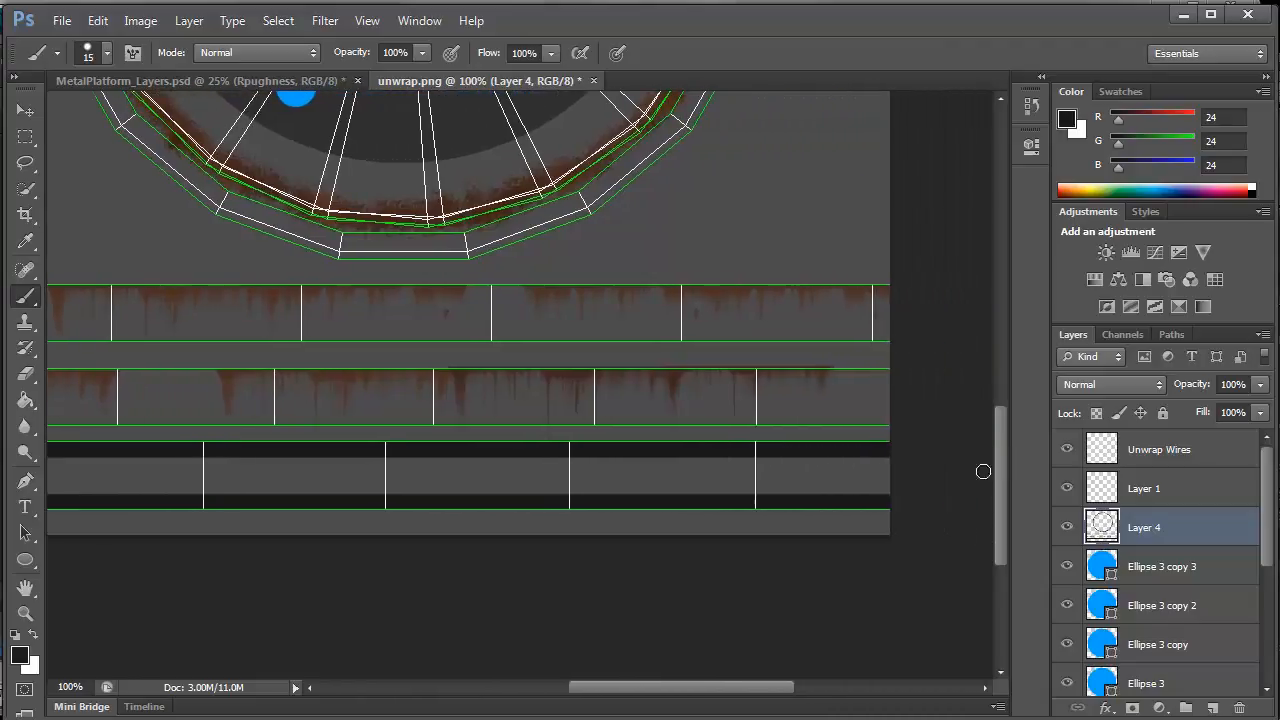
Sample the blue of the circular lights as the foreground colour
{"action": "left_click_drag", "start_coordinate": [623, 691], "coordinate": [591, 686]}
{"action": "left_click", "coordinate": [25, 613]}
{"action": "right_click", "coordinate": [287, 492]}
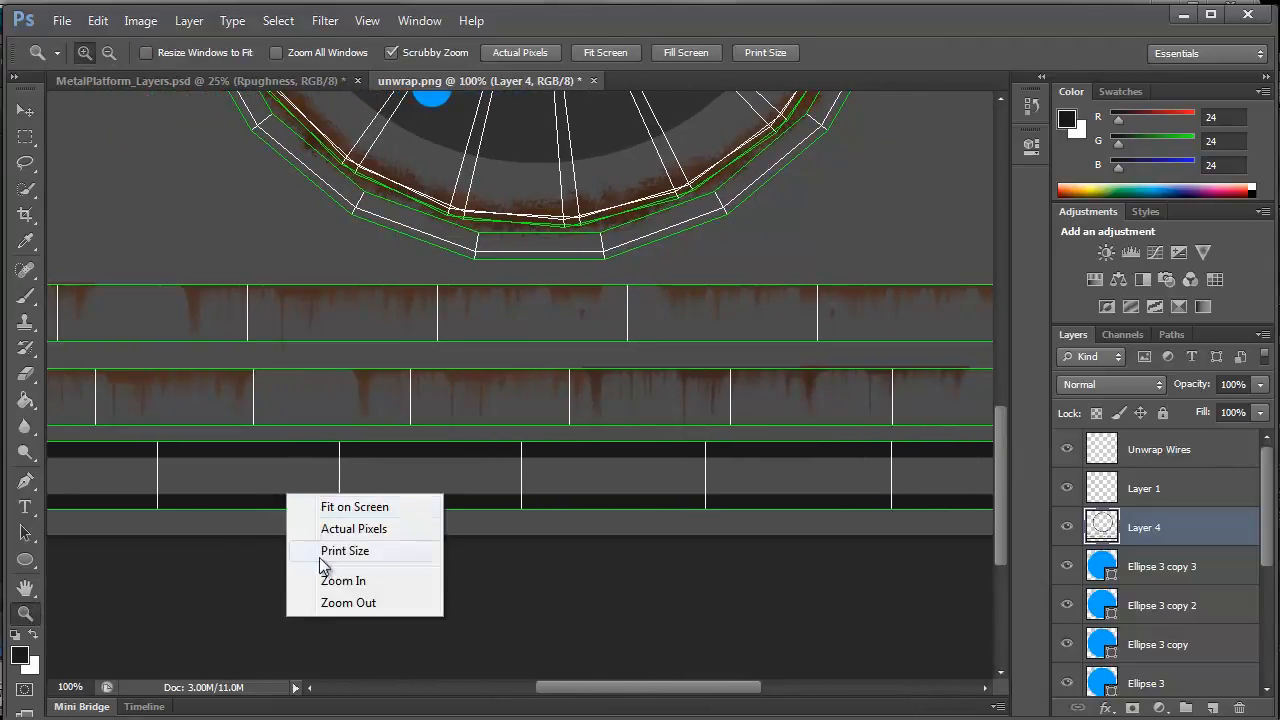
{"action": "left_click", "coordinate": [334, 602]}
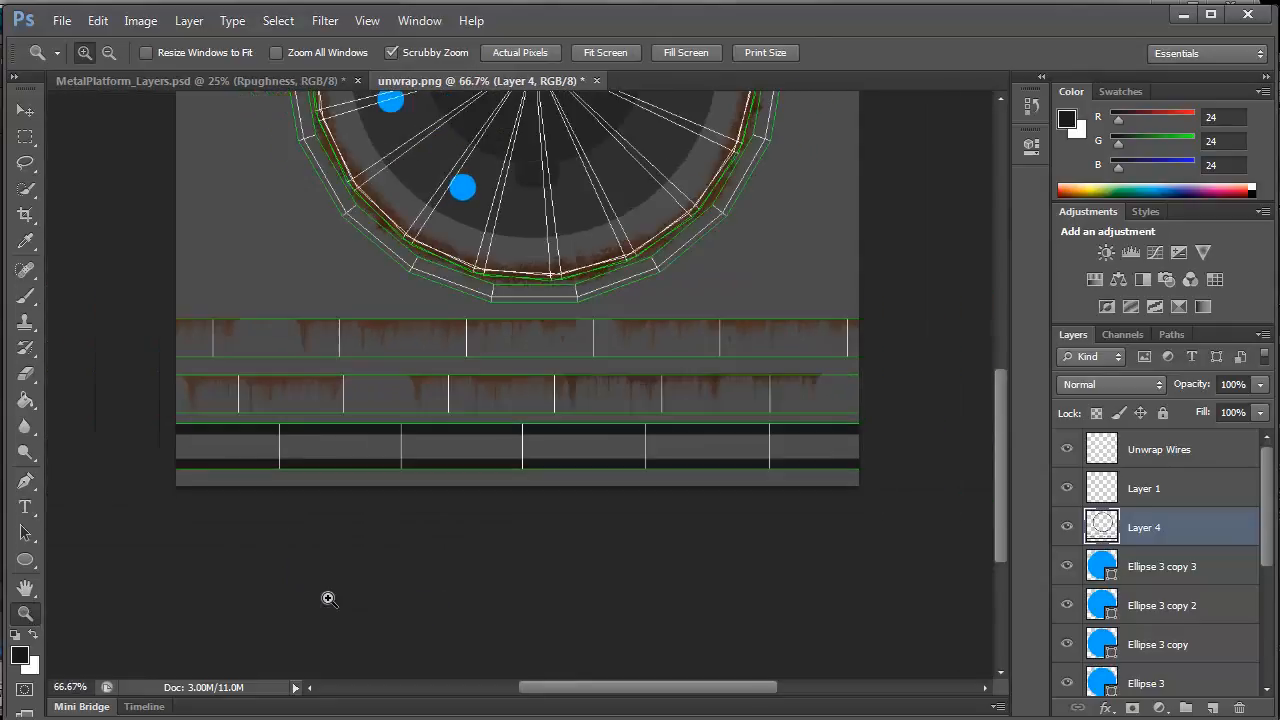
{"action": "left_click", "coordinate": [25, 296]}
{"action": "left_click", "coordinate": [466, 187], "text": "alt"}
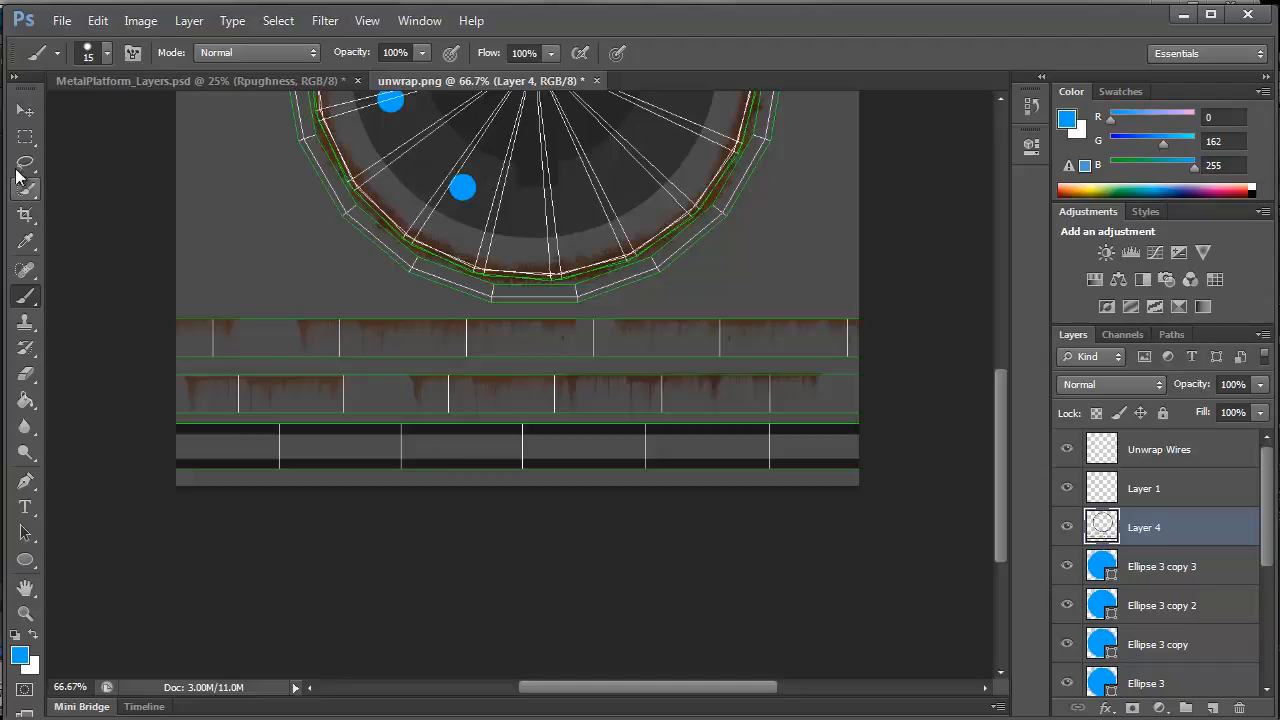
Draw a long, thin blue rounded rectangle with a 10 px radius between the dark bands of the lowest strip
{"action": "left_click", "coordinate": [25, 136]}
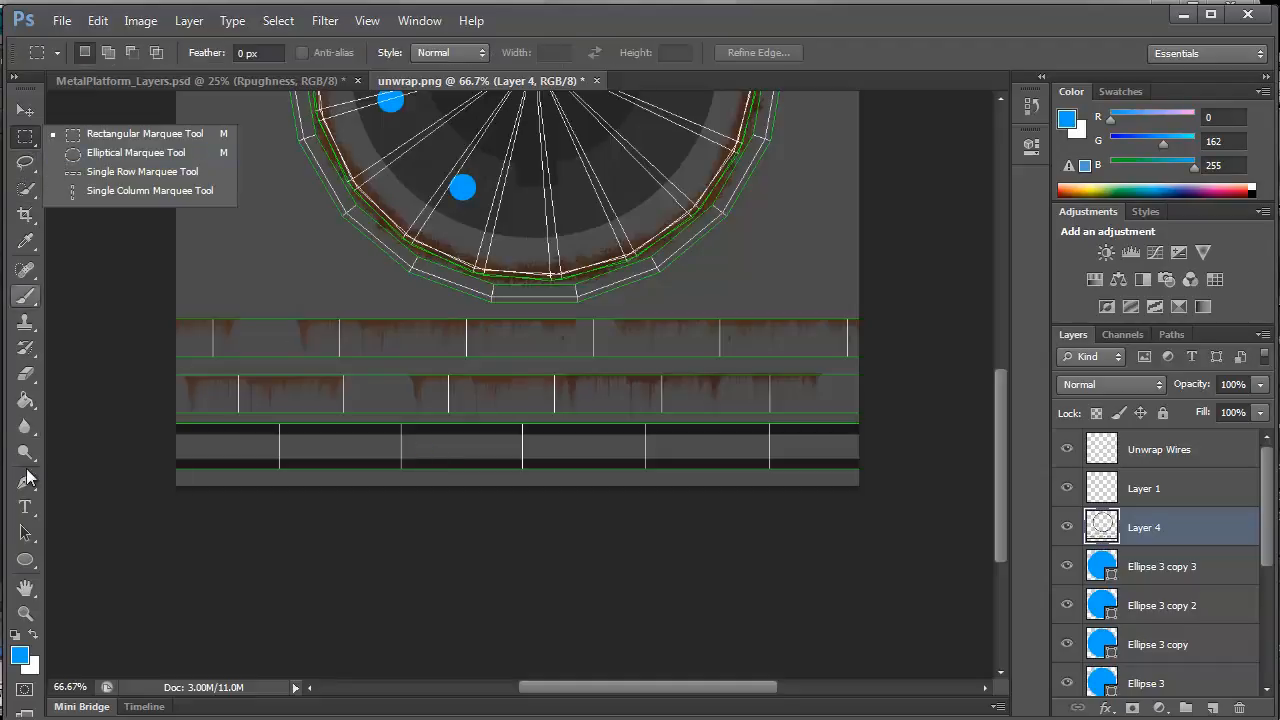
{"action": "left_click", "coordinate": [26, 563]}
{"action": "left_click_drag", "start_coordinate": [27, 568], "coordinate": [81, 594]}
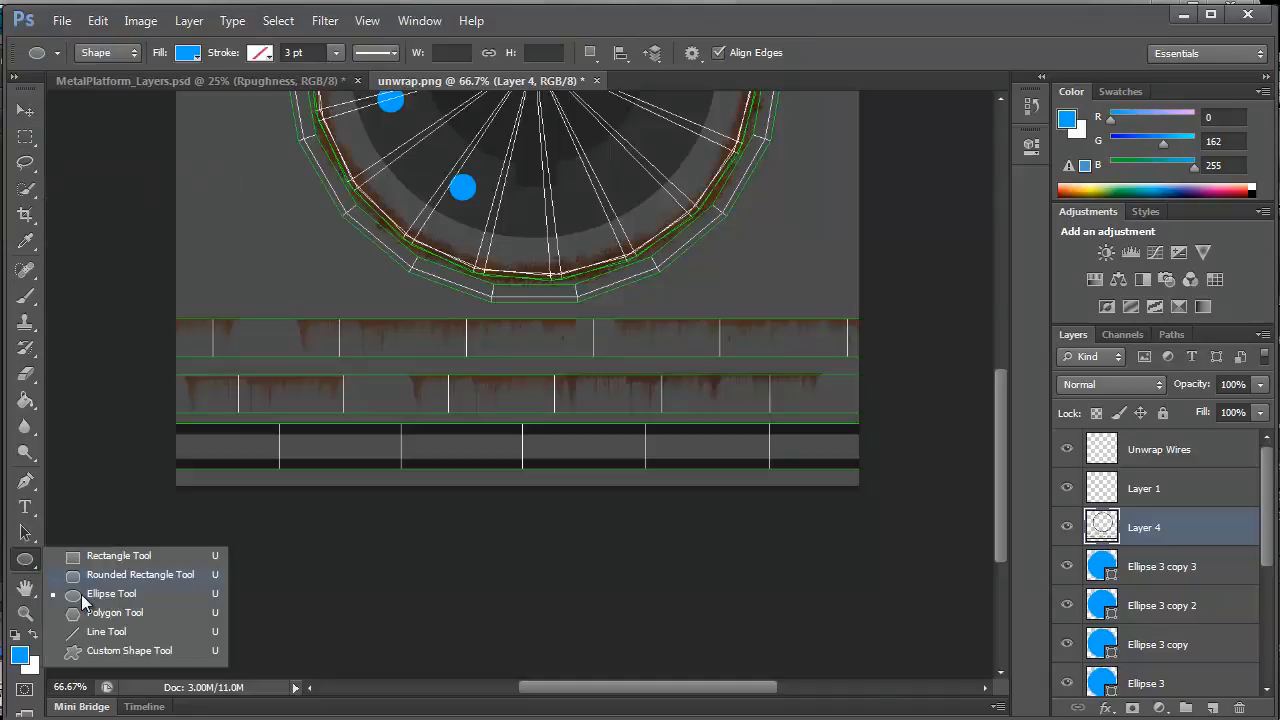
{"action": "left_click", "coordinate": [89, 577]}
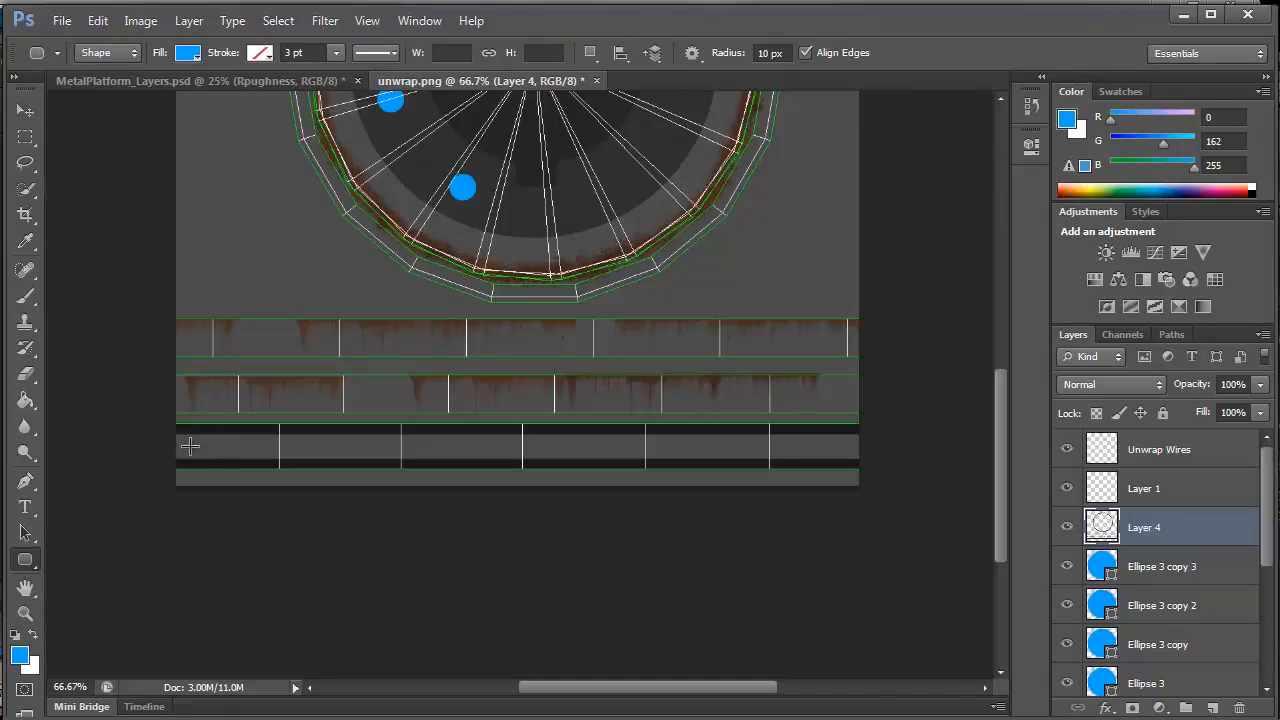
{"action": "left_click_drag", "start_coordinate": [190, 442], "coordinate": [636, 450]}
{"action": "key", "text": "v"}
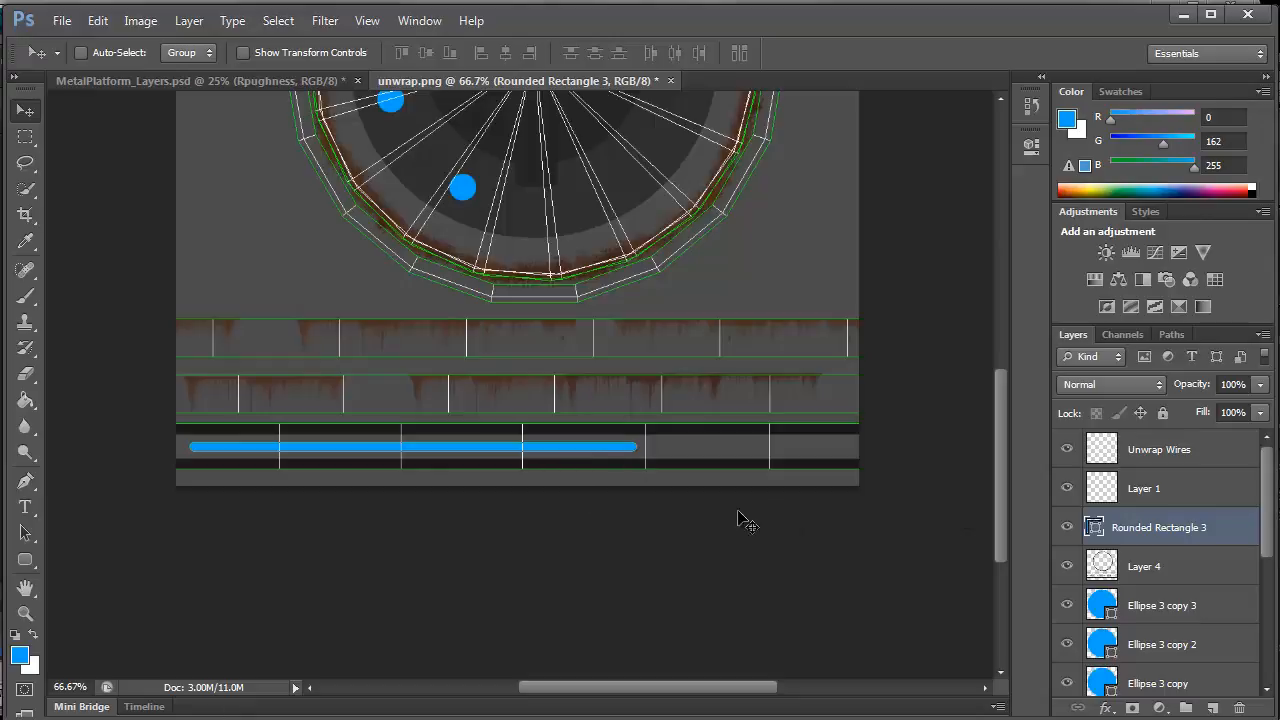
Hide the Unwrap Wires layer and inspect the updated texture on the platform model in 3ds Max
{"action": "left_click", "coordinate": [1067, 449]}
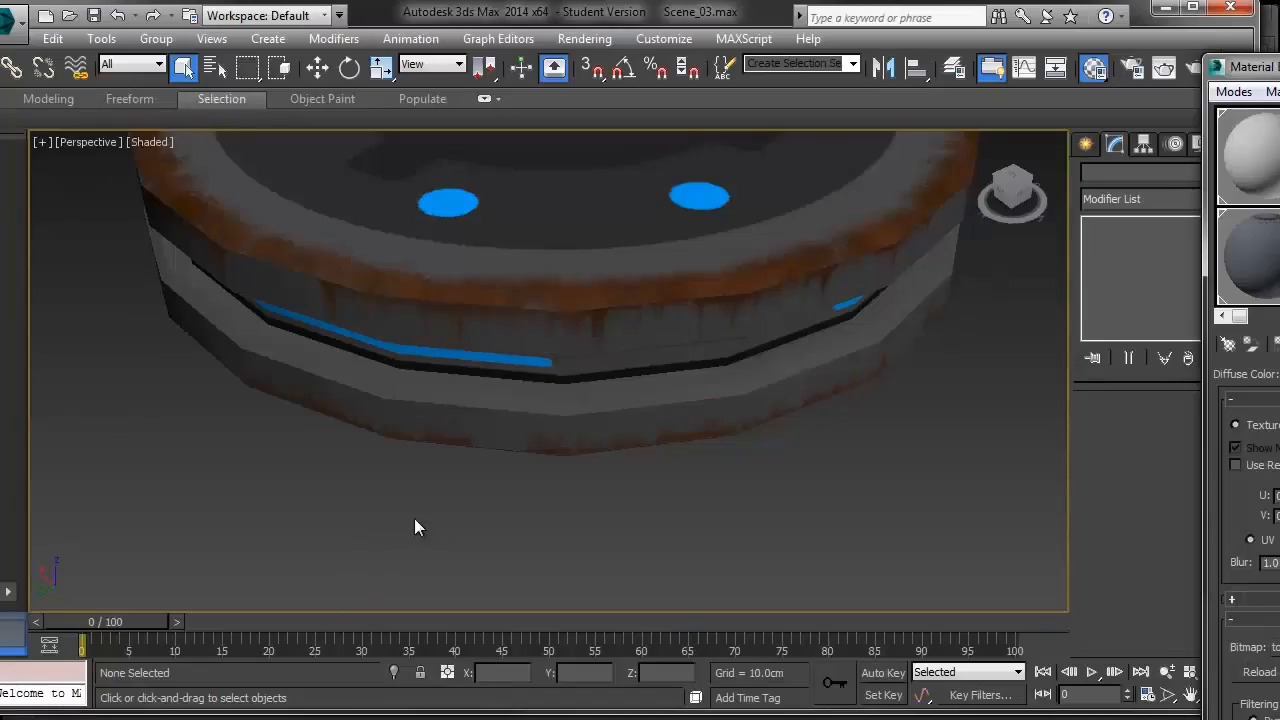
{"action": "middle_click_drag", "start_coordinate": [420, 525], "coordinate": [649, 420], "text": "alt"}
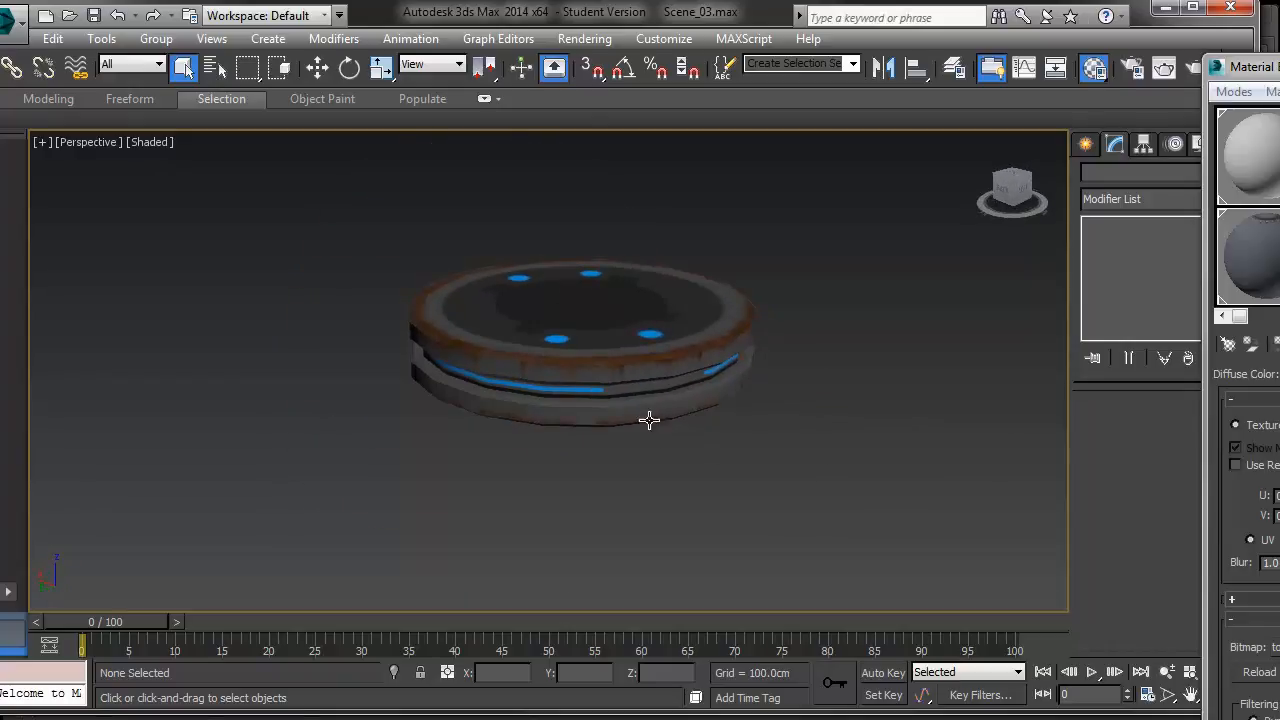
{"action": "scroll", "coordinate": [600, 475], "scroll_direction": "up", "scroll_amount": 3}
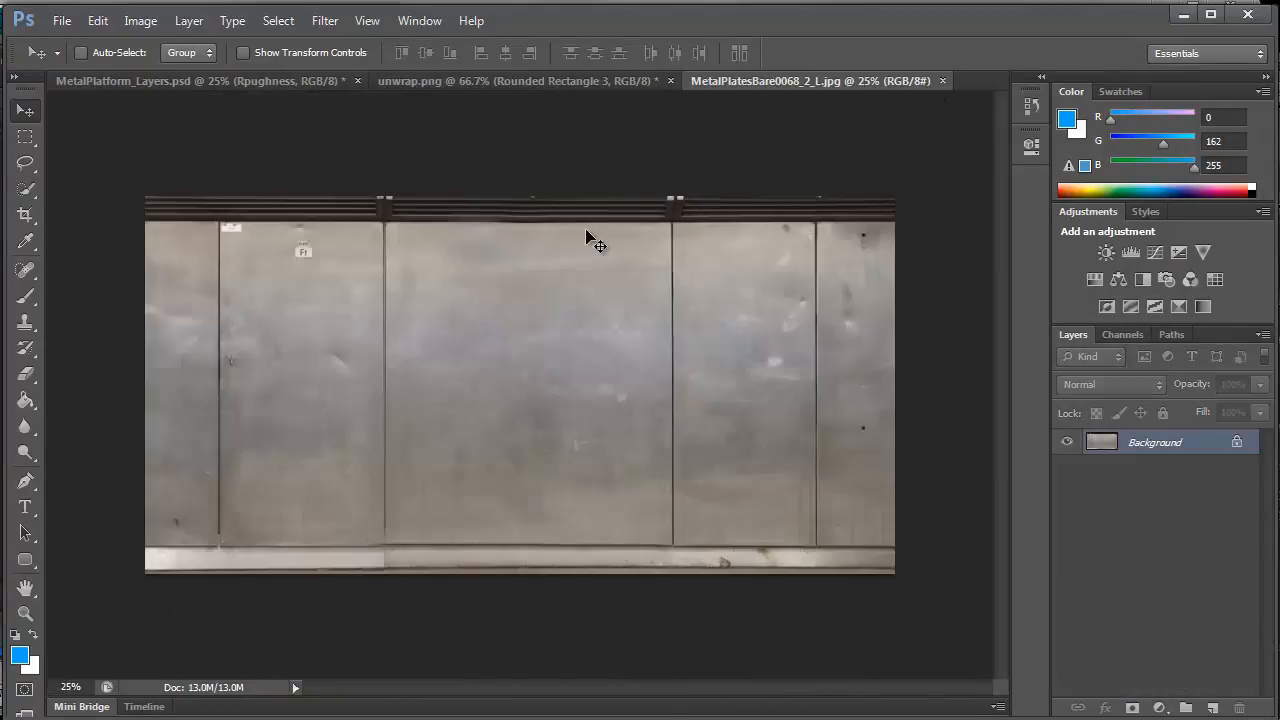
Copy a rectangular area from the lower part of the central panel in MetalPlatesBare0068_2_L.jpg
{"action": "left_click_drag", "start_coordinate": [753, 80], "coordinate": [753, 84]}
{"action": "left_click", "coordinate": [753, 83]}
{"action": "key", "text": "m"}
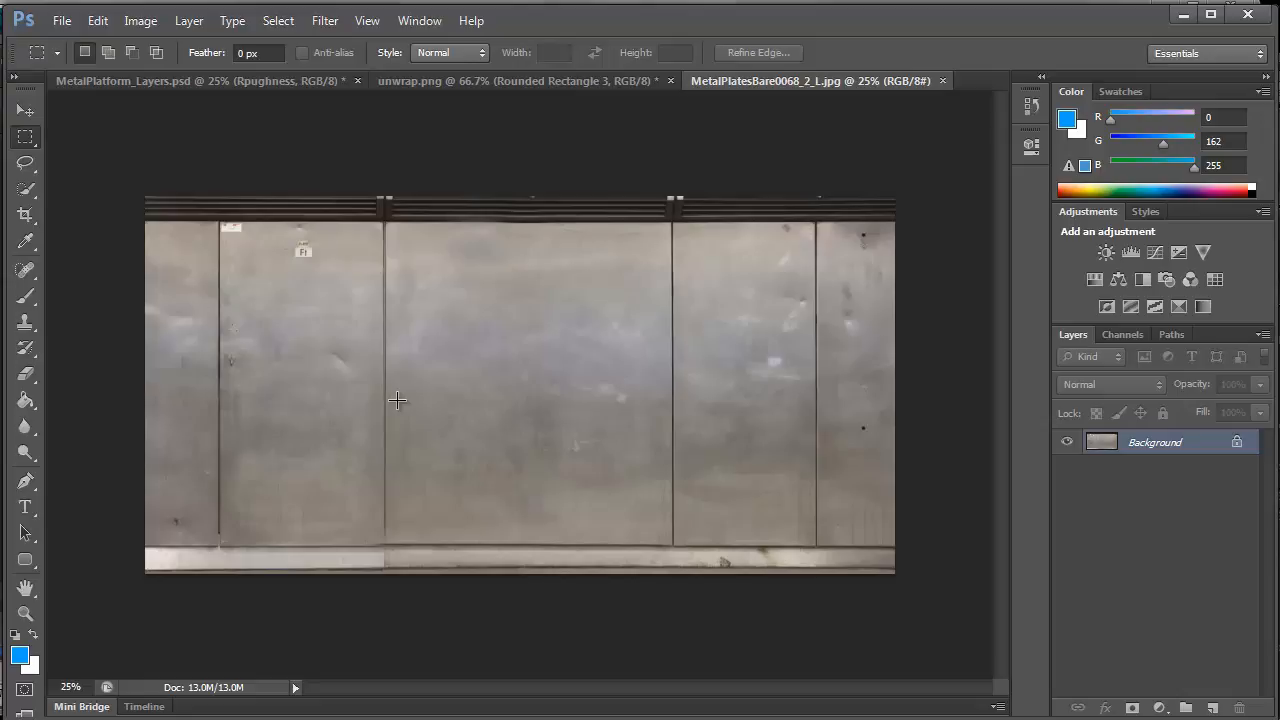
{"action": "left_click_drag", "start_coordinate": [389, 406], "coordinate": [666, 542]}
{"action": "left_click", "coordinate": [274, 83]}
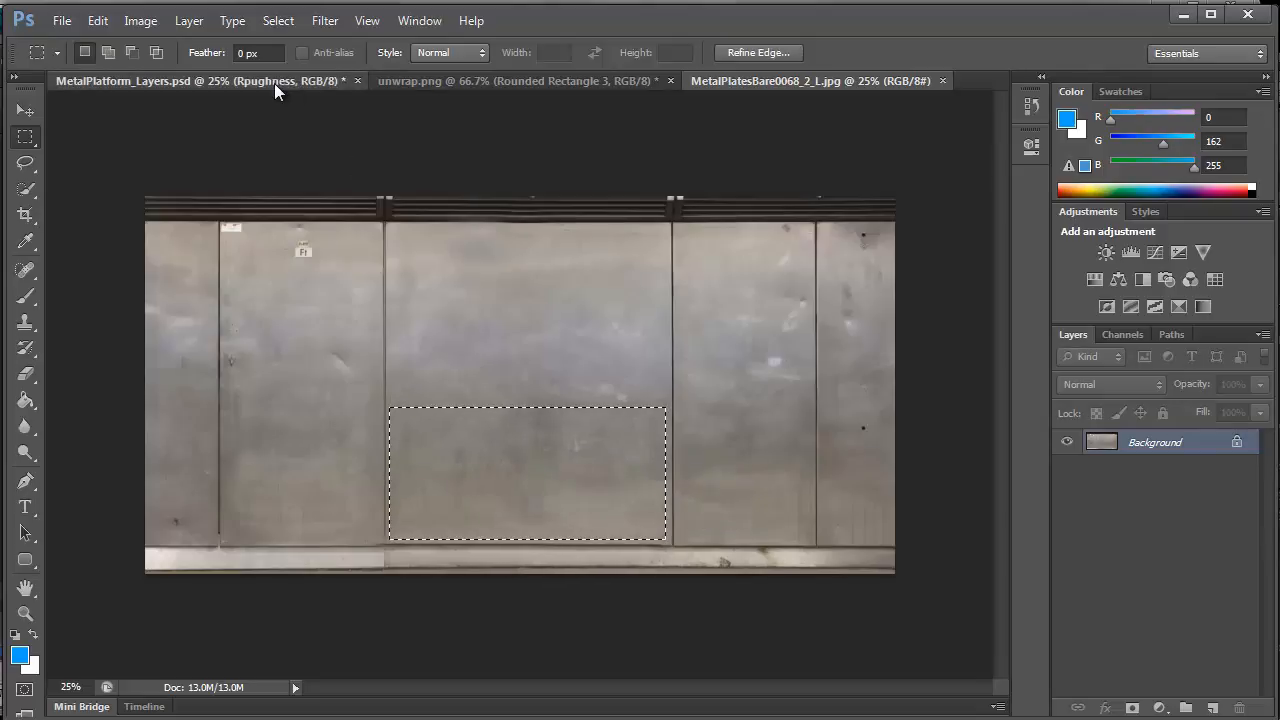
Paste the metal plate texture into unwrap.png, covering the lower half of the canvas, on a layer beneath Ellipse 3
{"action": "left_click", "coordinate": [515, 79]}
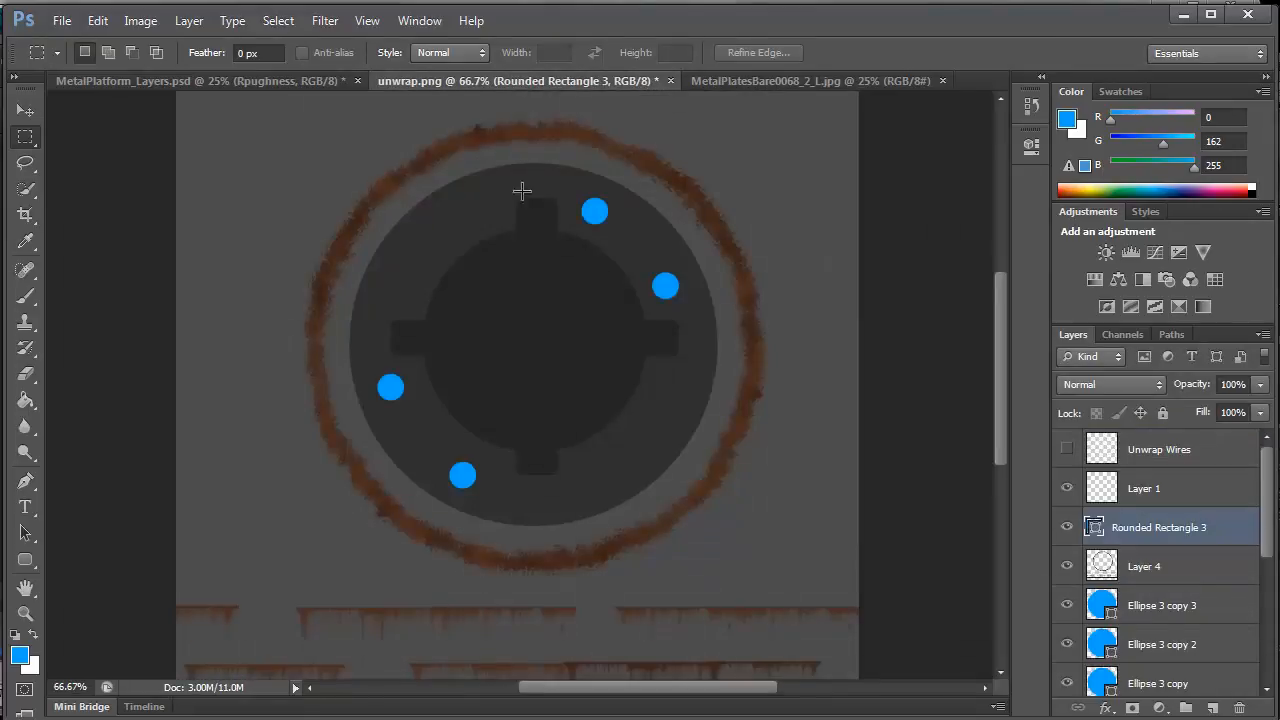
{"action": "key", "text": "ctrl+v"}
{"action": "key", "text": "v"}
{"action": "scroll", "coordinate": [523, 357], "scroll_direction": "down", "scroll_amount": 3}
{"action": "left_click_drag", "start_coordinate": [523, 357], "coordinate": [558, 513]}
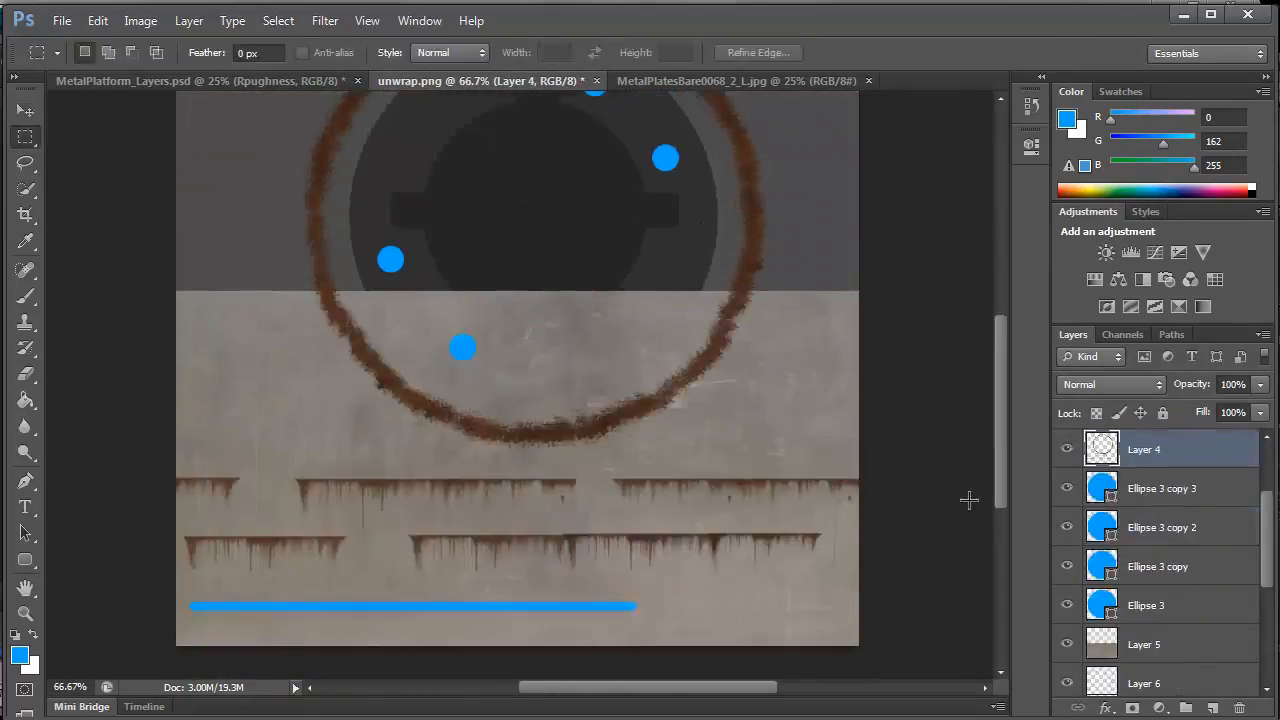
{"action": "scroll", "coordinate": [1135, 641], "scroll_direction": "down", "scroll_amount": 2}
{"action": "mouse_move", "coordinate": [1103, 572]}
{"action": "left_mouse_down"}
{"action": "mouse_move", "coordinate": [1100, 588]}
{"action": "mouse_move", "coordinate": [1102, 575]}
{"action": "left_mouse_up"}
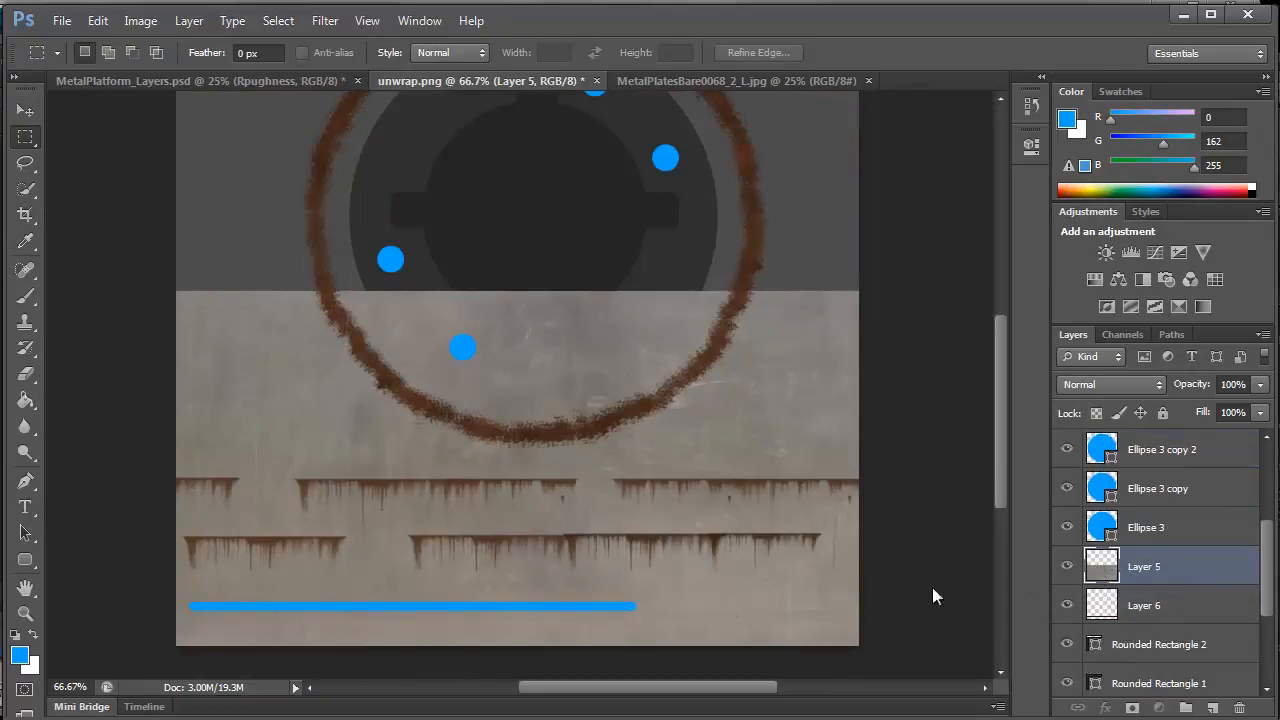
Move the rust layer, Layer 4, down the stack to just below Layer 6
{"action": "scroll", "coordinate": [1133, 563], "scroll_direction": "up", "scroll_amount": 3}
{"action": "scroll", "coordinate": [1131, 549], "scroll_direction": "up", "scroll_amount": 2}
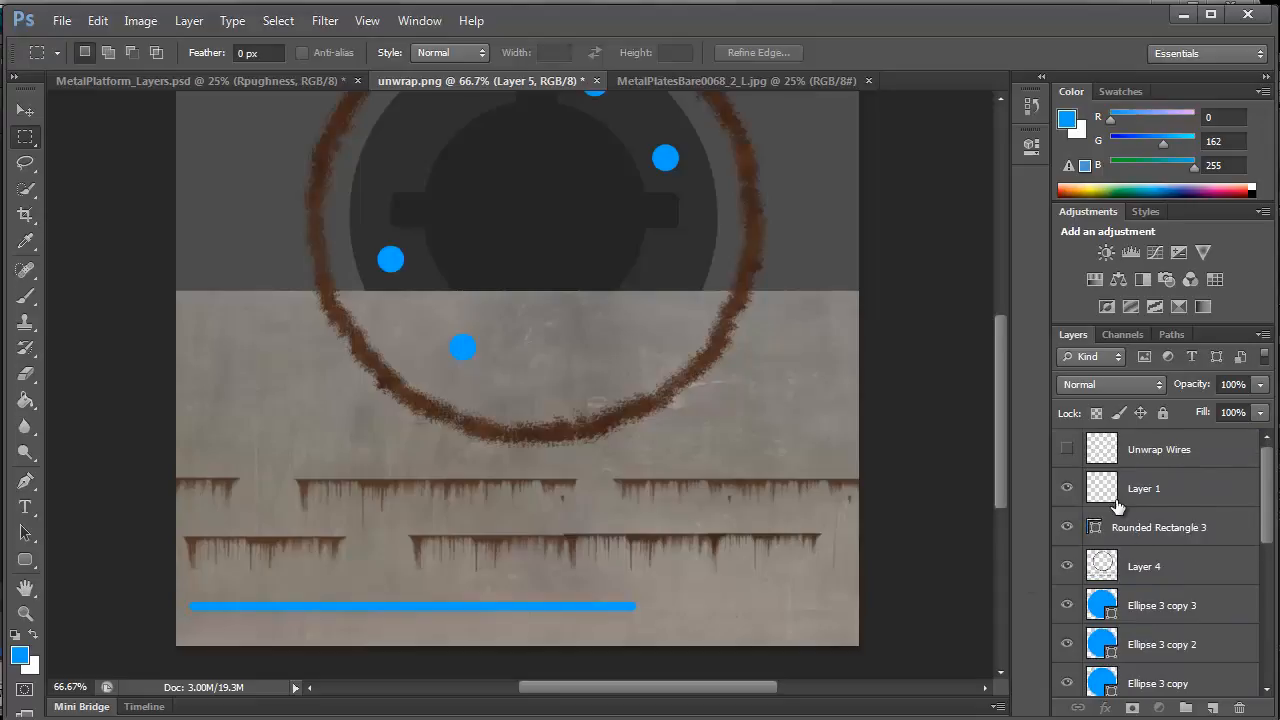
{"action": "left_click_drag", "start_coordinate": [1260, 527], "coordinate": [1262, 568]}
{"action": "left_click_drag", "start_coordinate": [1148, 488], "coordinate": [1112, 660]}
{"action": "left_click_drag", "start_coordinate": [1268, 559], "coordinate": [1267, 609]}
{"action": "left_click_drag", "start_coordinate": [1150, 514], "coordinate": [1154, 600]}
Set the metal texture on Layer 5 to Overlay blending at 75% opacity
{"action": "left_click", "coordinate": [1114, 512]}
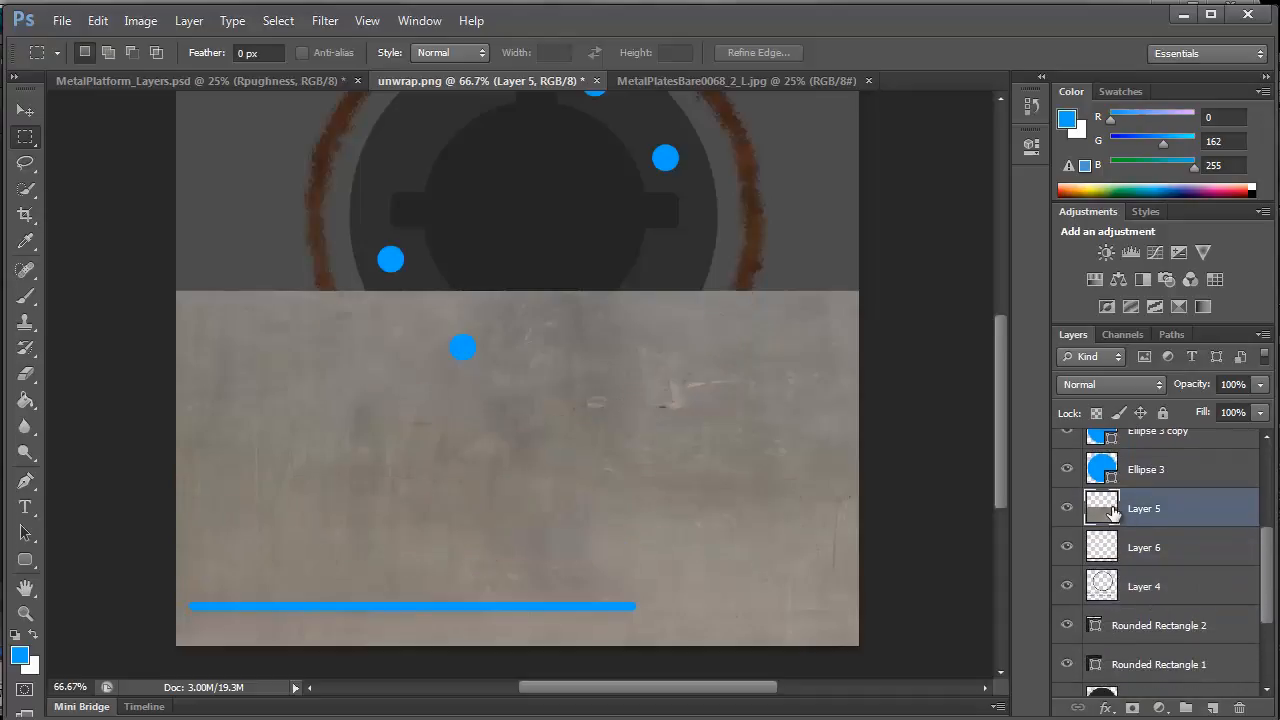
{"action": "left_click", "coordinate": [1135, 386]}
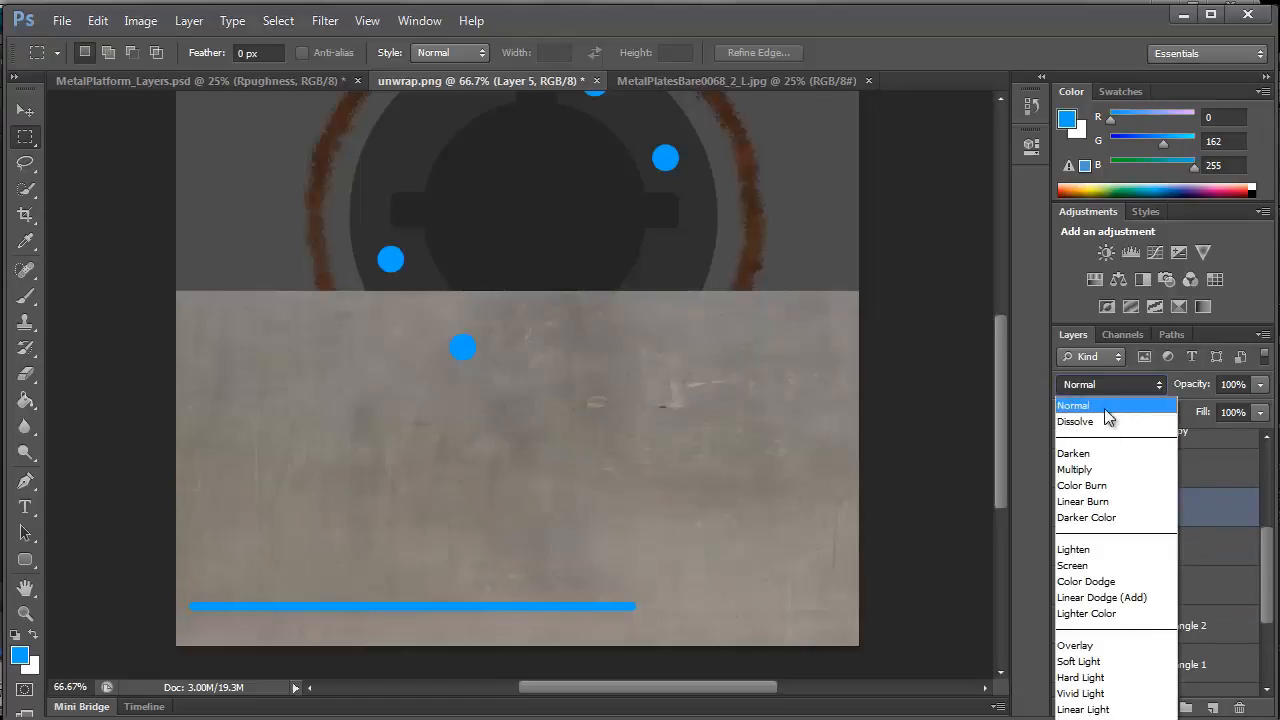
{"action": "left_click", "coordinate": [1090, 646]}
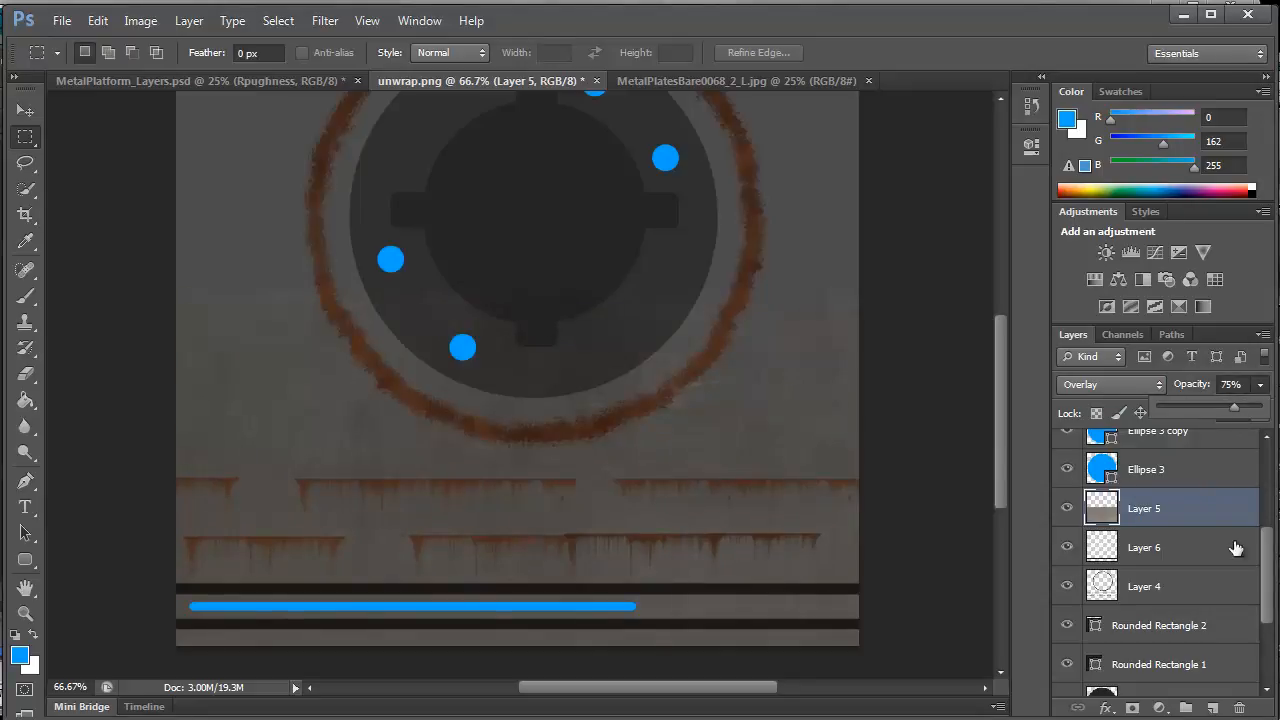
Duplicate Layer 5 over the upper half of the canvas and merge the copy with the original
{"action": "scroll", "coordinate": [1005, 466], "scroll_direction": "up", "scroll_amount": 2}
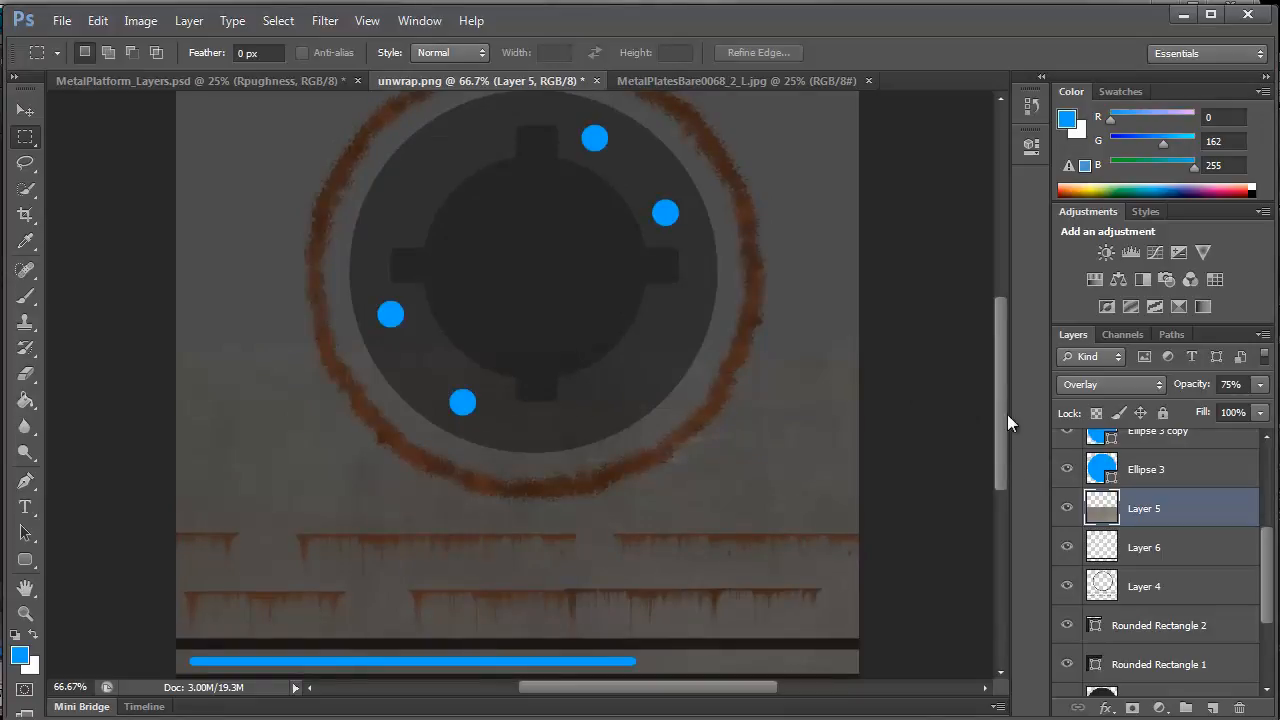
{"action": "scroll", "coordinate": [999, 405], "scroll_direction": "up", "scroll_amount": 2}
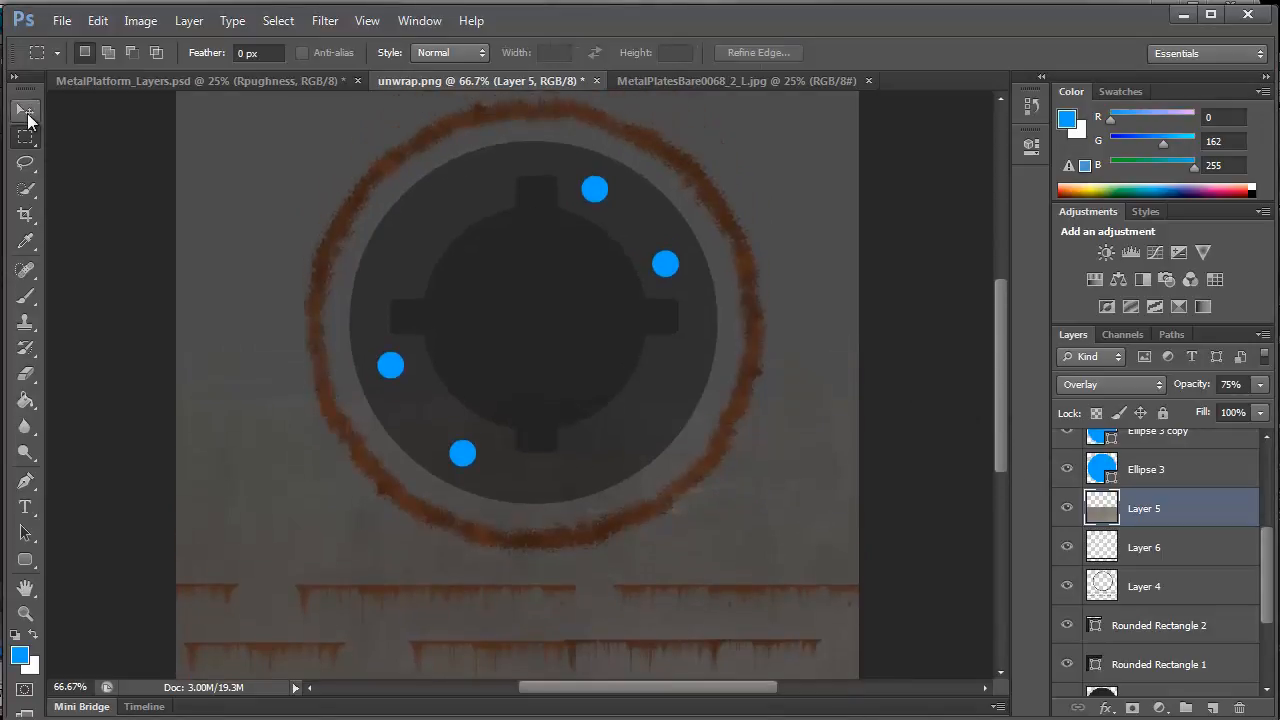
{"action": "left_click", "coordinate": [27, 114]}
{"action": "left_click_drag", "start_coordinate": [466, 557], "coordinate": [458, 202]}
{"action": "key", "text": "ctrl+j"}
{"action": "scroll", "coordinate": [466, 300], "scroll_direction": "up", "scroll_amount": 2}
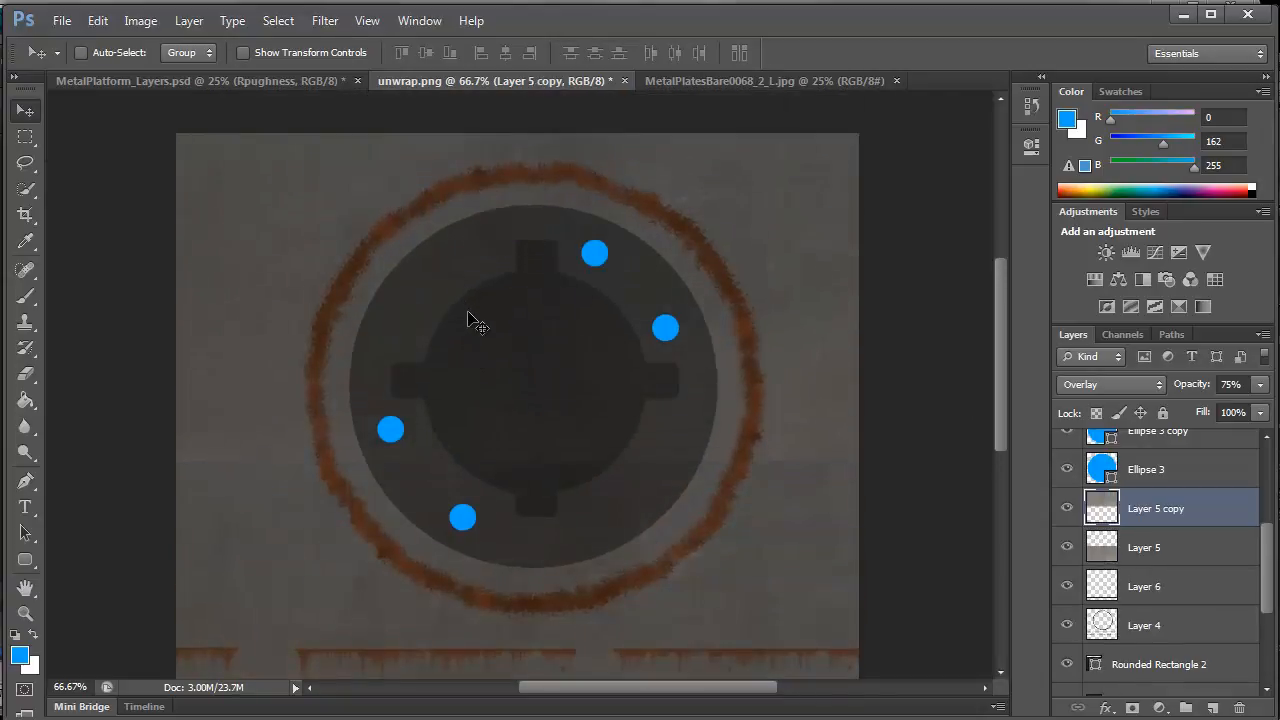
{"action": "left_click", "coordinate": [1131, 552], "text": "shift"}
{"action": "key", "text": "ctrl+e"}
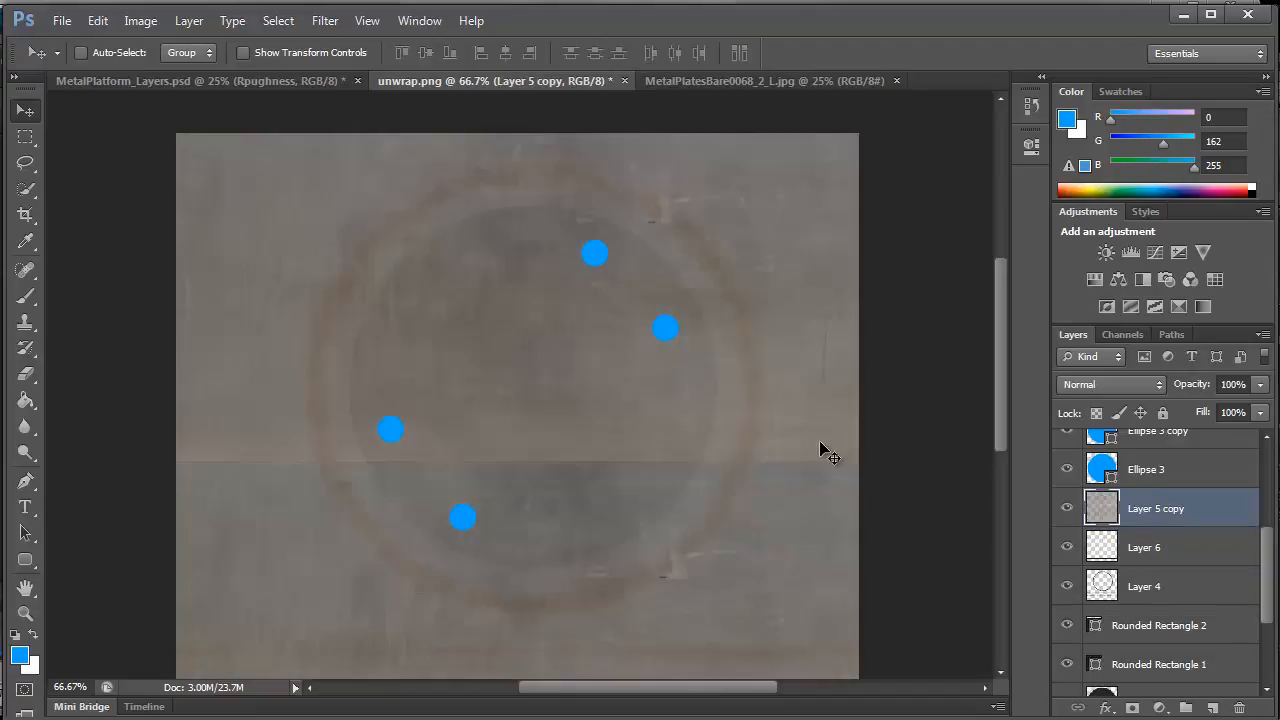
Blend away the horizontal seam across the metal texture on Layer 5 copy with the Clone Stamp, sampling clean metal above it
{"action": "left_click", "coordinate": [25, 322]}
{"action": "left_click", "coordinate": [29, 296]}
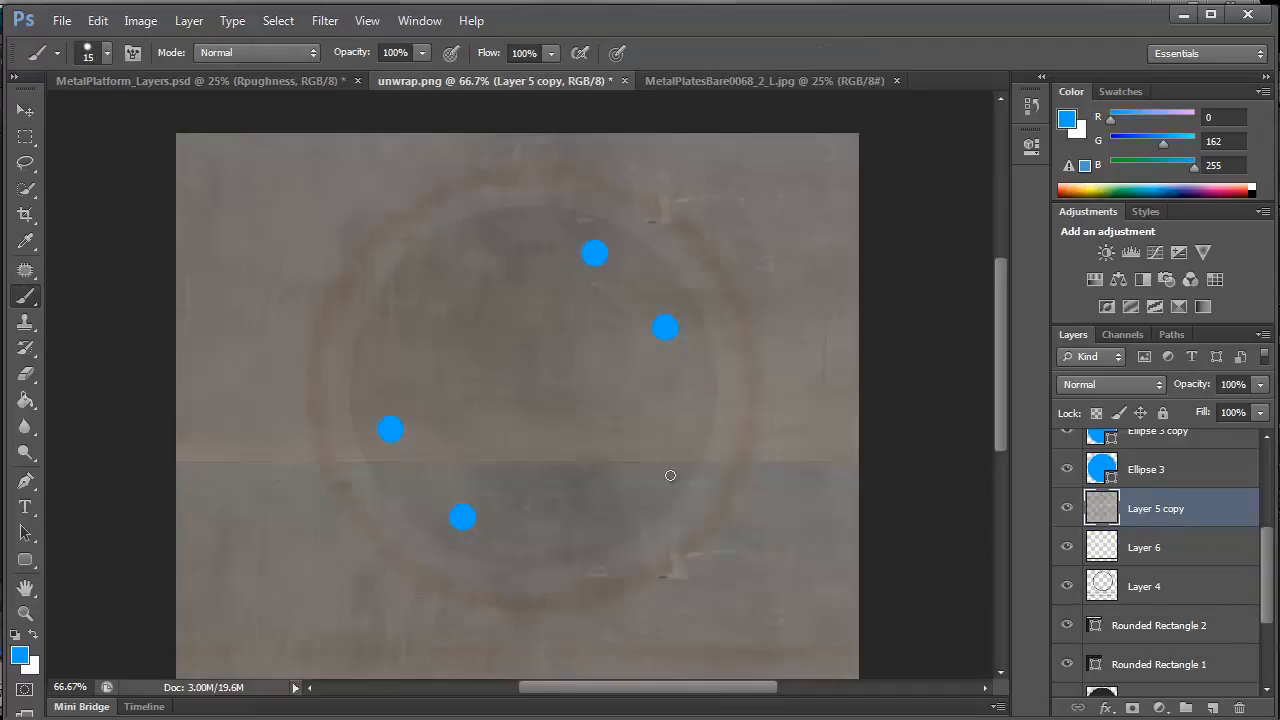
{"action": "left_click", "coordinate": [26, 328]}
{"action": "left_click", "coordinate": [243, 331], "text": "alt"}
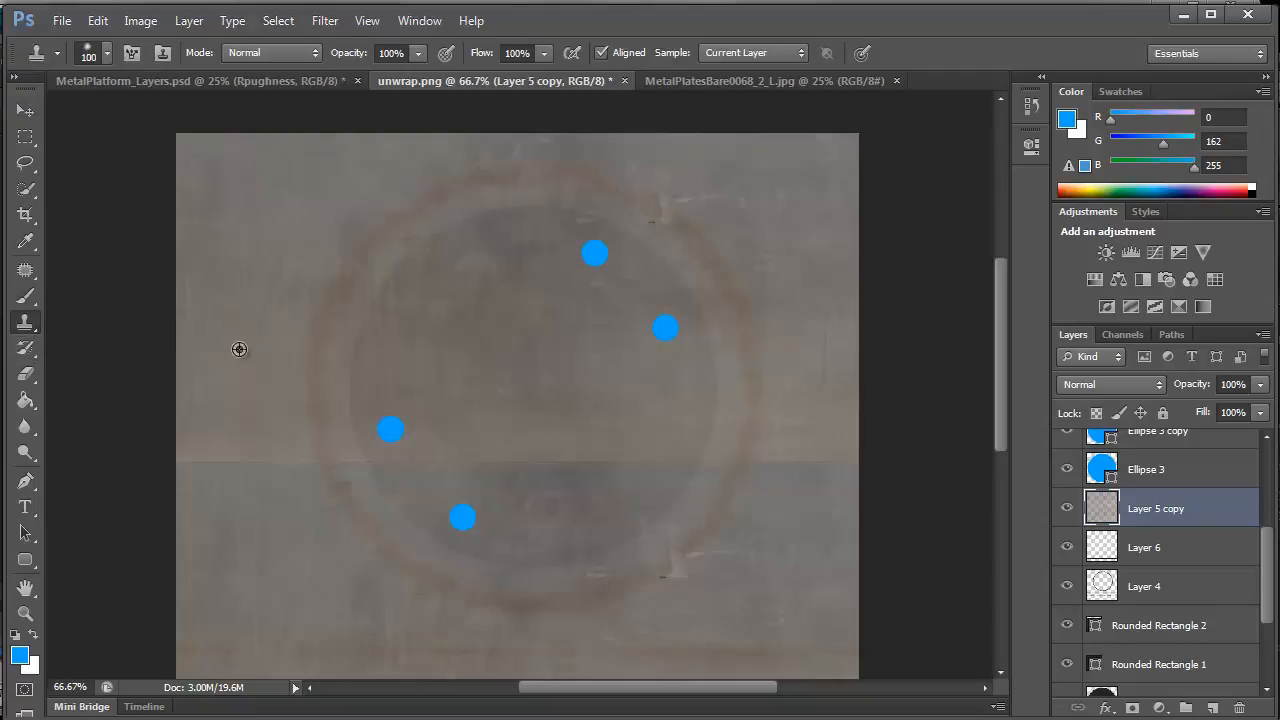
{"action": "left_click", "coordinate": [205, 466]}
{"action": "mouse_move", "coordinate": [205, 466]}
{"action": "left_mouse_down"}
{"action": "mouse_move", "coordinate": [237, 457]}
{"action": "mouse_move", "coordinate": [177, 457]}
{"action": "mouse_move", "coordinate": [260, 460]}
{"action": "mouse_move", "coordinate": [323, 482]}
{"action": "mouse_move", "coordinate": [580, 466]}
{"action": "mouse_move", "coordinate": [569, 514]}
{"action": "mouse_move", "coordinate": [537, 520]}
{"action": "mouse_move", "coordinate": [565, 490]}
{"action": "left_mouse_up"}
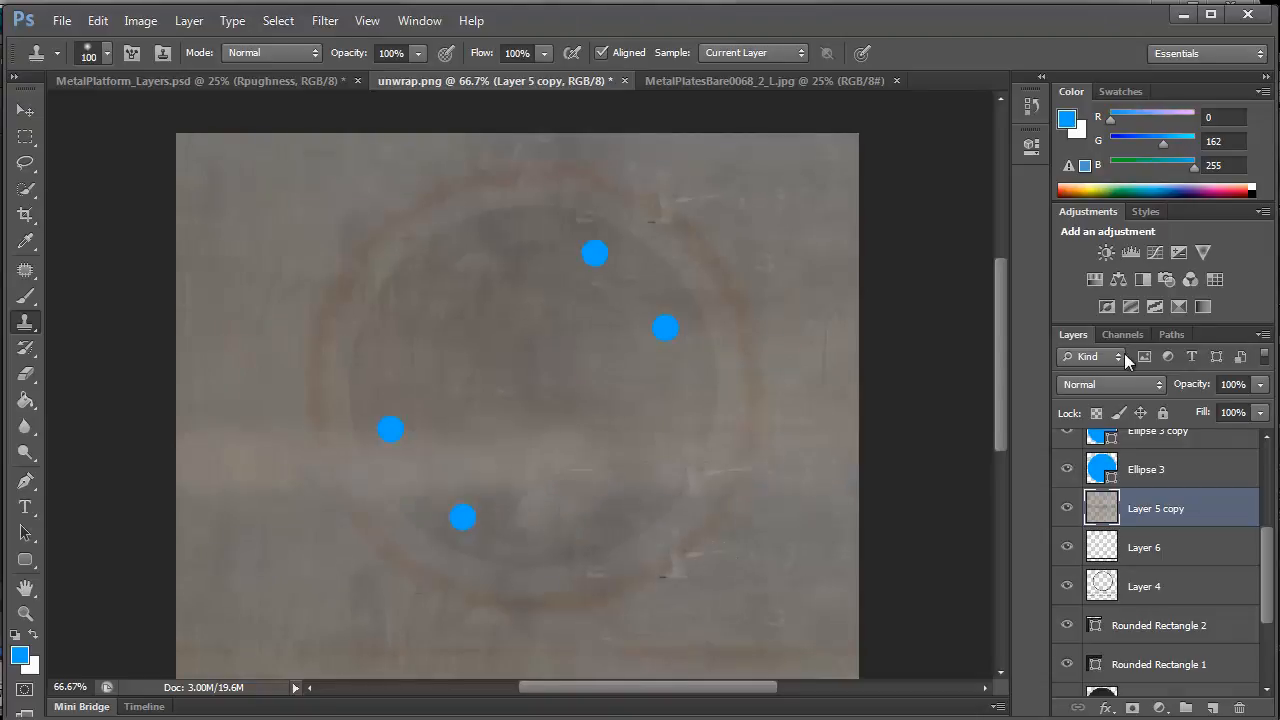
{"action": "mouse_move", "coordinate": [328, 465]}
{"action": "left_mouse_down"}
{"action": "mouse_move", "coordinate": [685, 460]}
{"action": "mouse_move", "coordinate": [674, 448]}
{"action": "mouse_move", "coordinate": [627, 452]}
{"action": "left_mouse_up"}
Set Layer 5 copy to Overlay blending at 79% opacity
{"action": "left_click", "coordinate": [1107, 380]}
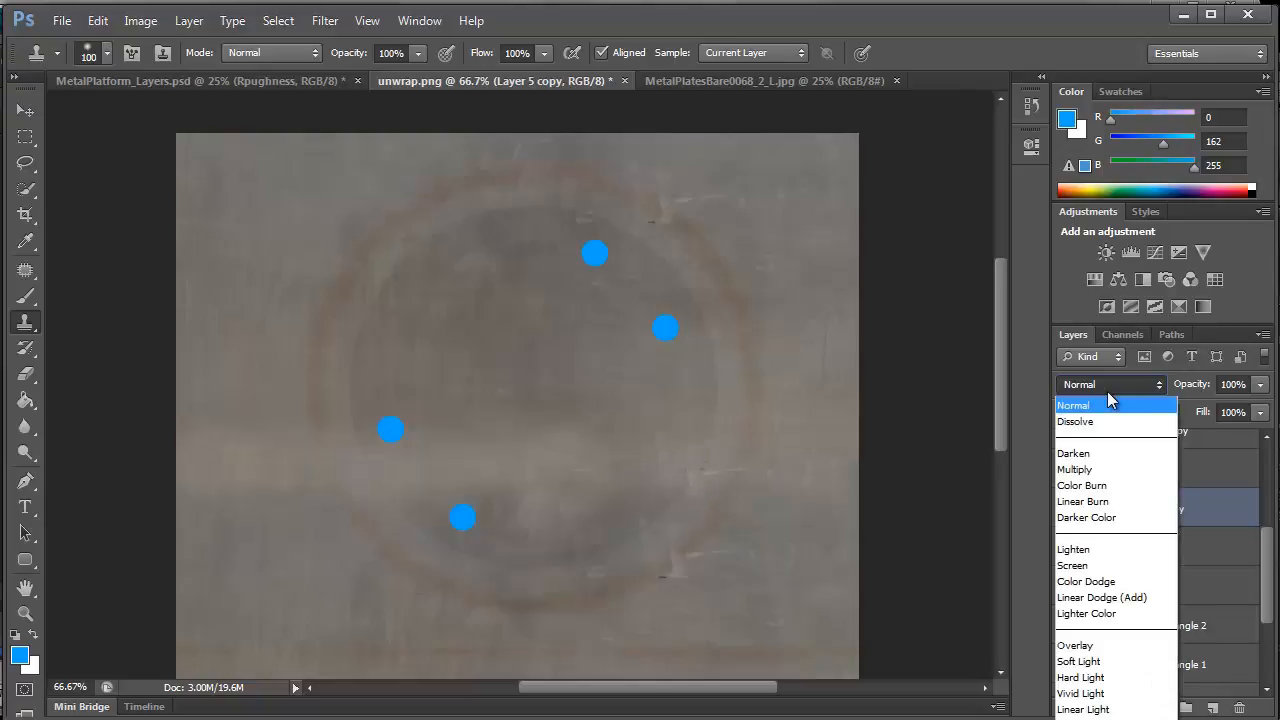
{"action": "left_click", "coordinate": [1082, 642]}
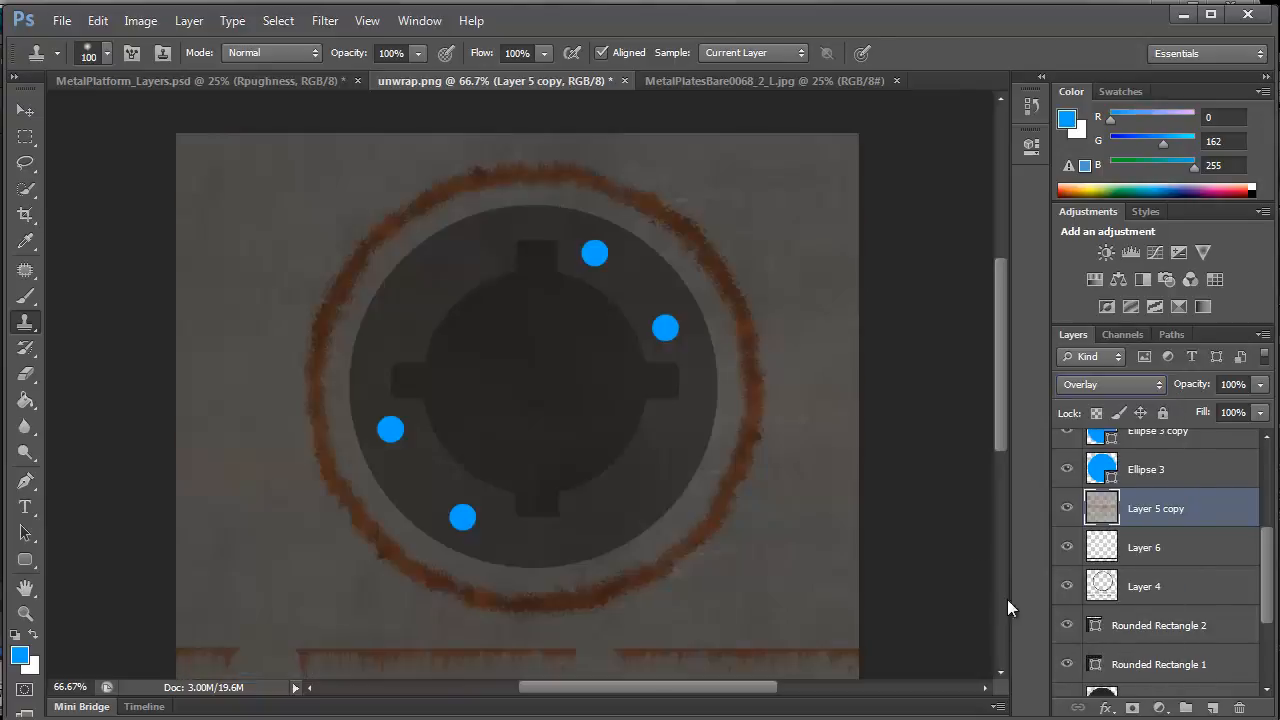
{"action": "mouse_move", "coordinate": [999, 411]}
{"action": "left_mouse_down"}
{"action": "mouse_move", "coordinate": [998, 436]}
{"action": "mouse_move", "coordinate": [999, 425]}
{"action": "left_mouse_up"}
{"action": "left_click", "coordinate": [1260, 384]}
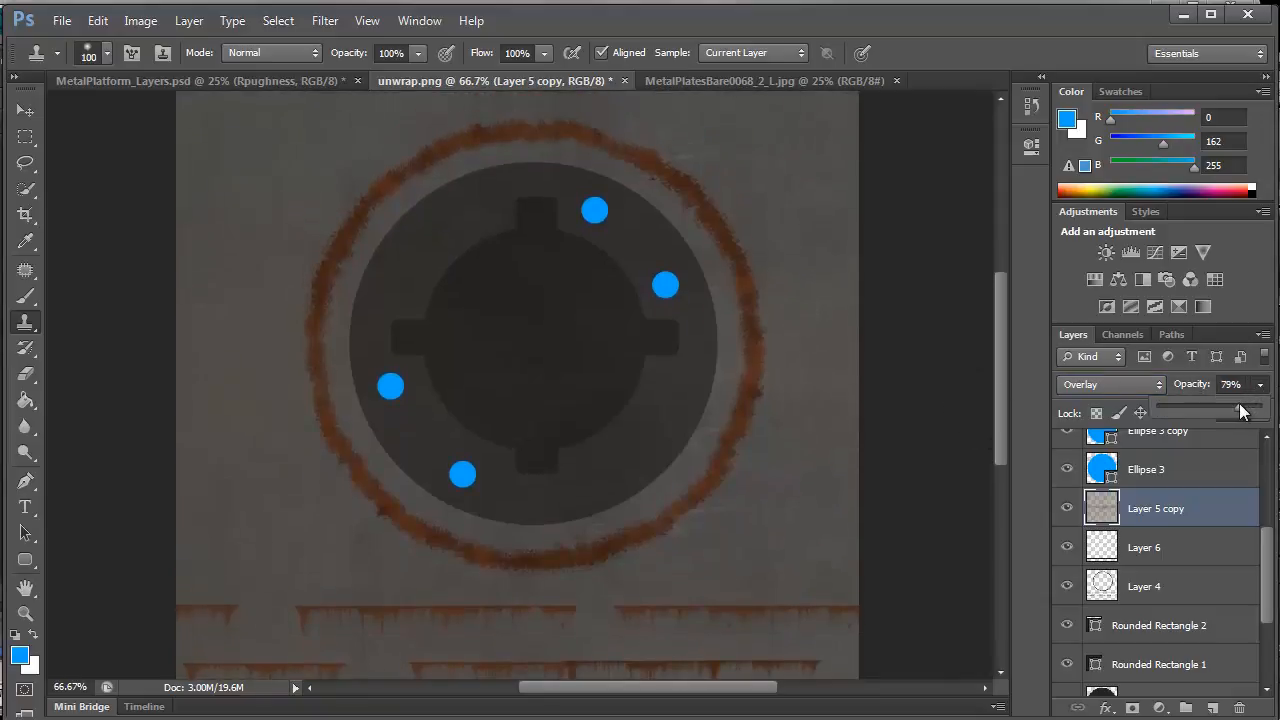
{"action": "mouse_move", "coordinate": [997, 391]}
{"action": "left_mouse_down"}
{"action": "mouse_move", "coordinate": [1000, 428]}
{"action": "mouse_move", "coordinate": [1001, 414]}
{"action": "left_mouse_up"}
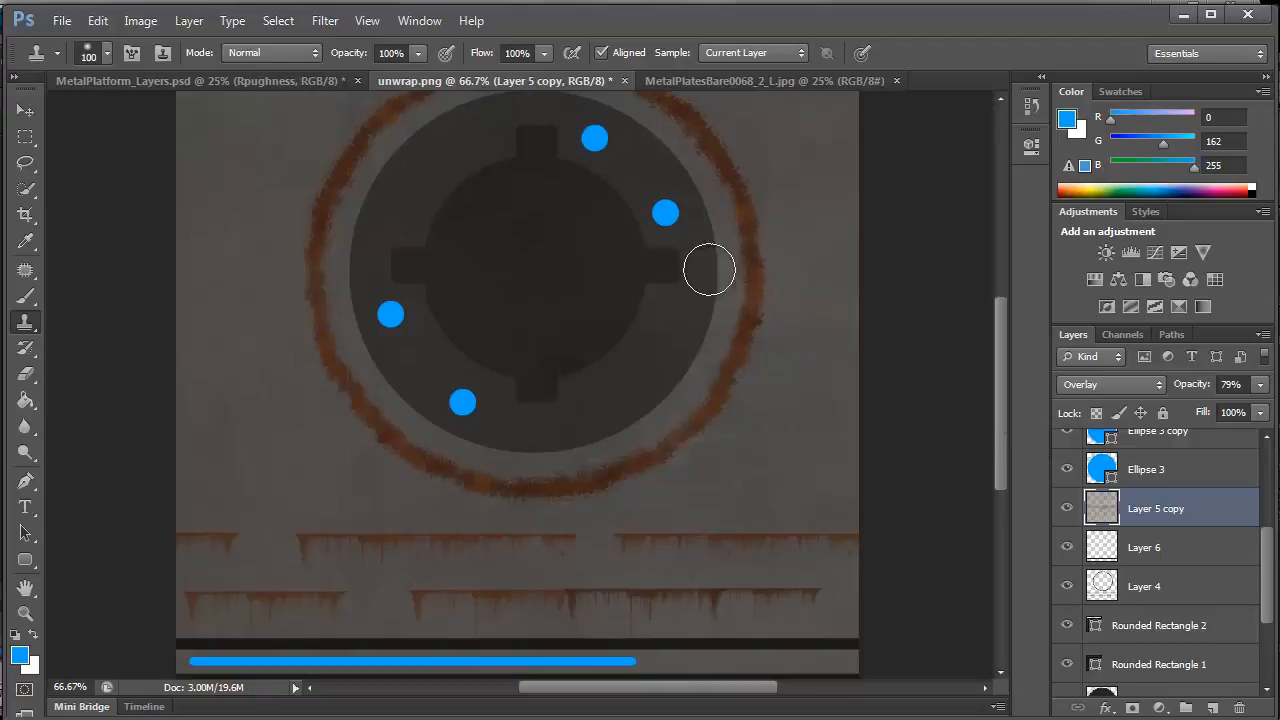
Paste the hexagon mesh pattern as a new layer above Layer 5 copy, scale it down and place it over the central dark shape's lower part
{"action": "left_click", "coordinate": [26, 111]}
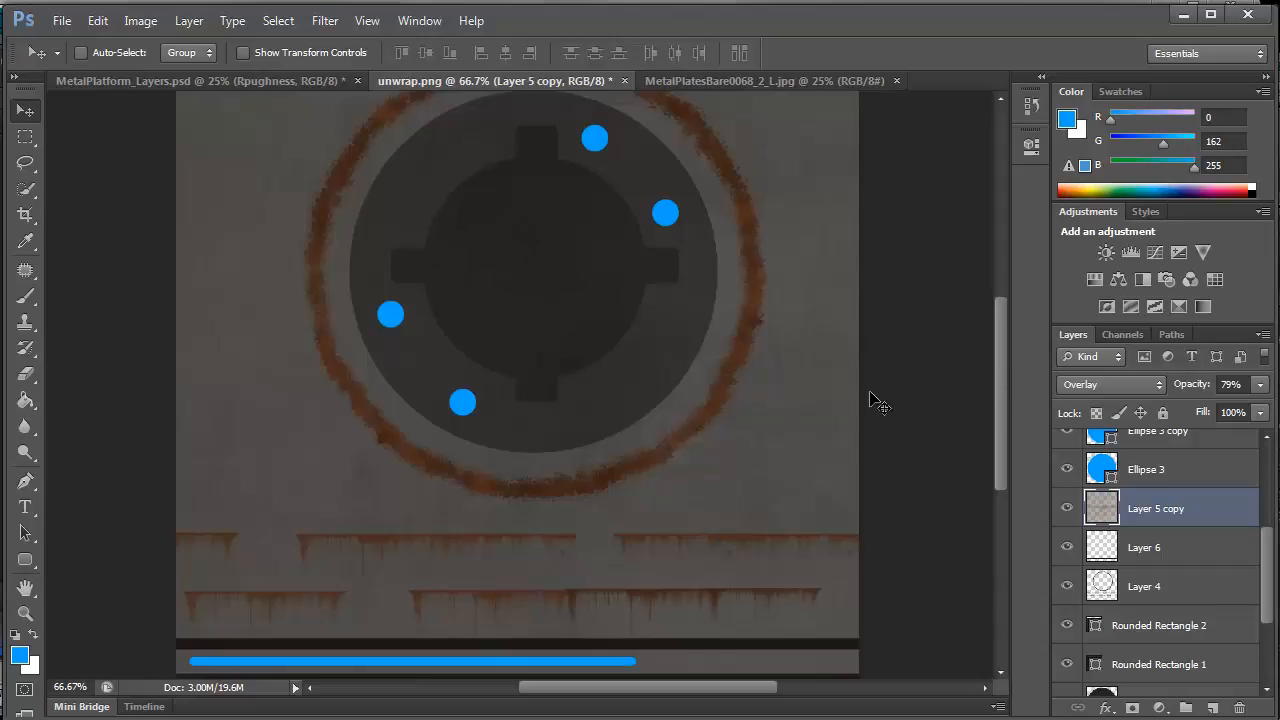
{"action": "left_click_drag", "start_coordinate": [997, 399], "coordinate": [1000, 375]}
{"action": "key", "text": "ctrl+v"}
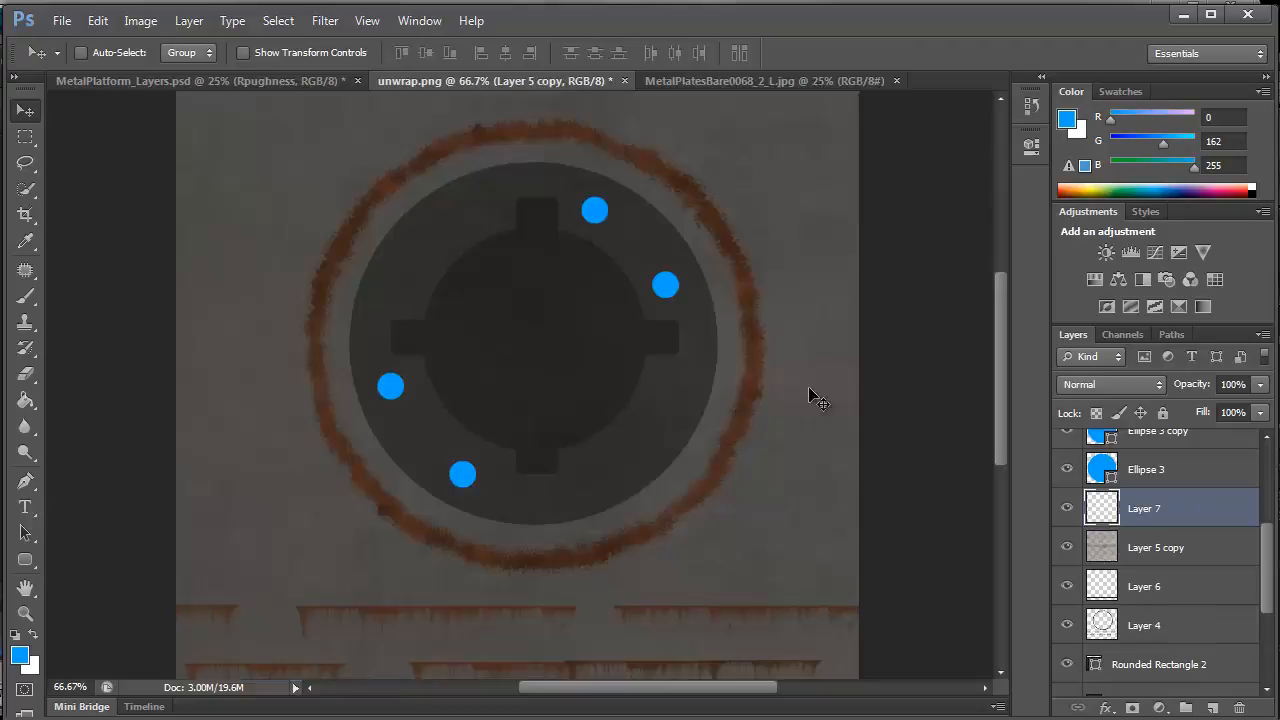
{"action": "left_click_drag", "start_coordinate": [712, 408], "coordinate": [640, 386]}
{"action": "key", "text": "ctrl+t"}
{"action": "left_click_drag", "start_coordinate": [186, 197], "coordinate": [449, 534]}
{"action": "left_click_drag", "start_coordinate": [530, 579], "coordinate": [495, 194]}
{"action": "left_click_drag", "start_coordinate": [421, 165], "coordinate": [533, 413], "text": "alt"}
{"action": "key", "text": "Return"}
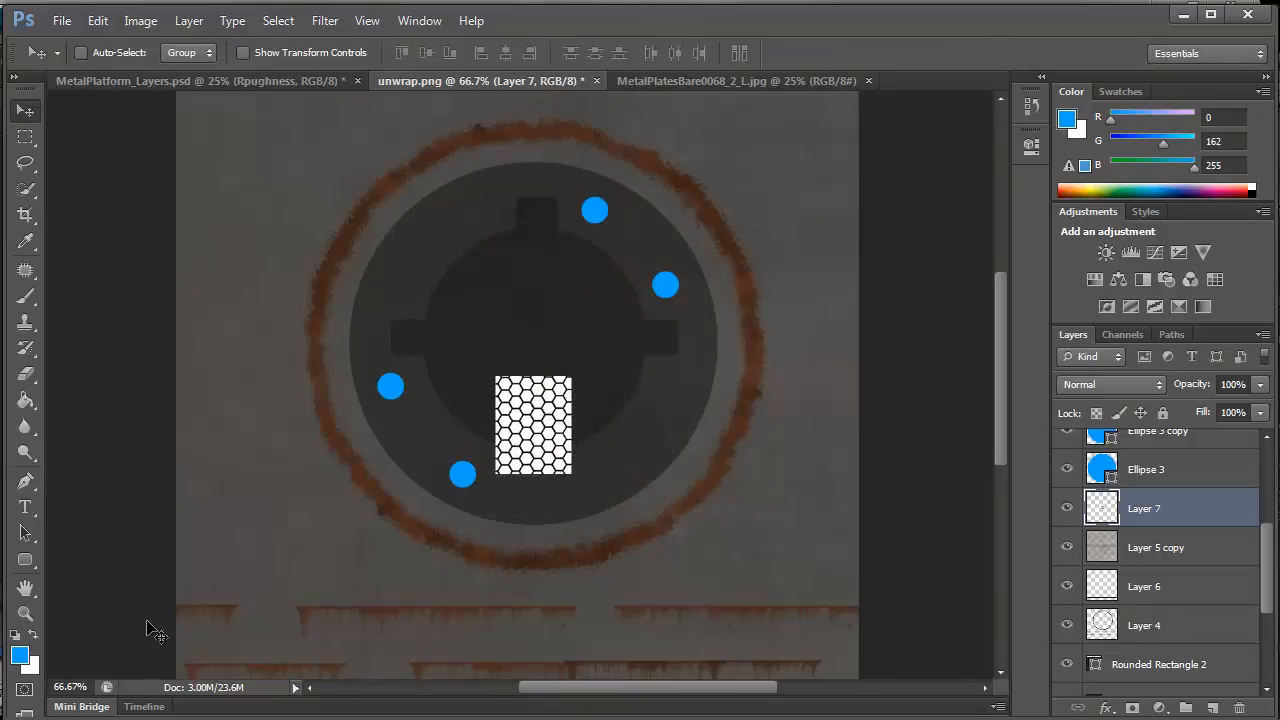
Tile copies of the hexagon pattern over the whole central dark shape and merge them into one layer
{"action": "left_click", "coordinate": [27, 614]}
{"action": "right_click", "coordinate": [433, 437]}
{"action": "left_click", "coordinate": [461, 471]}
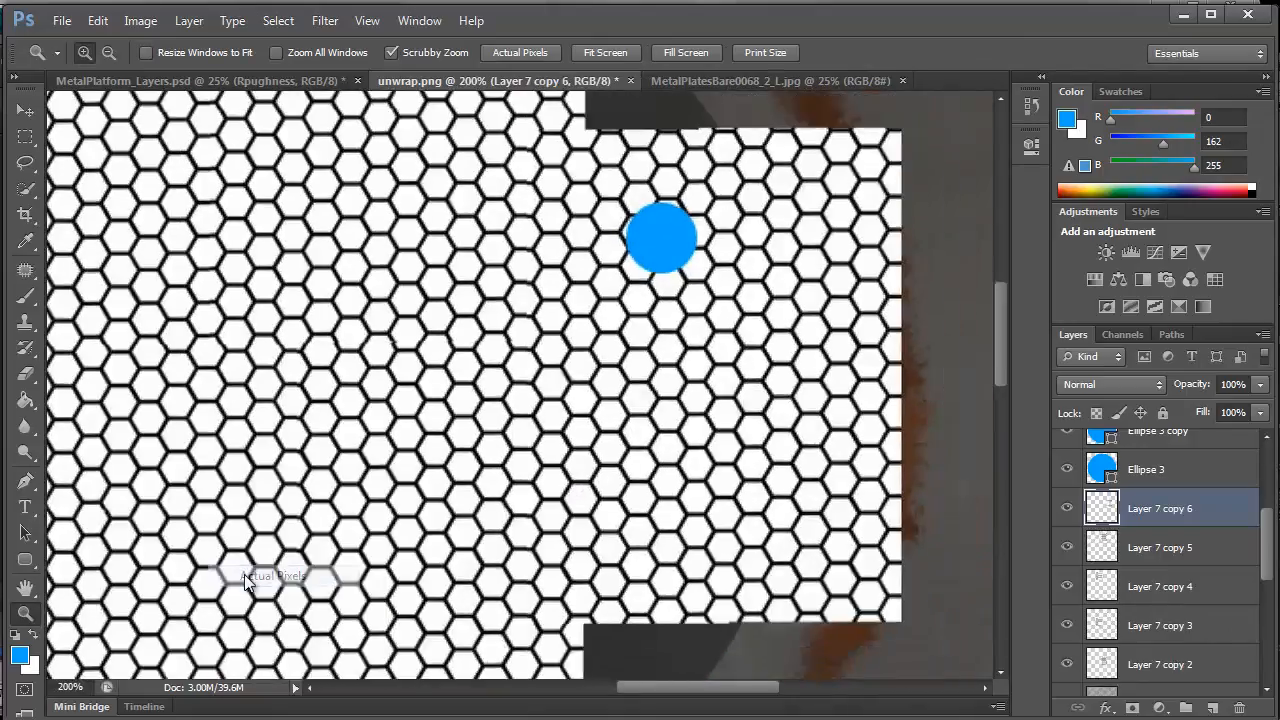
{"action": "scroll", "coordinate": [300, 400], "scroll_direction": "down", "scroll_amount": 2}
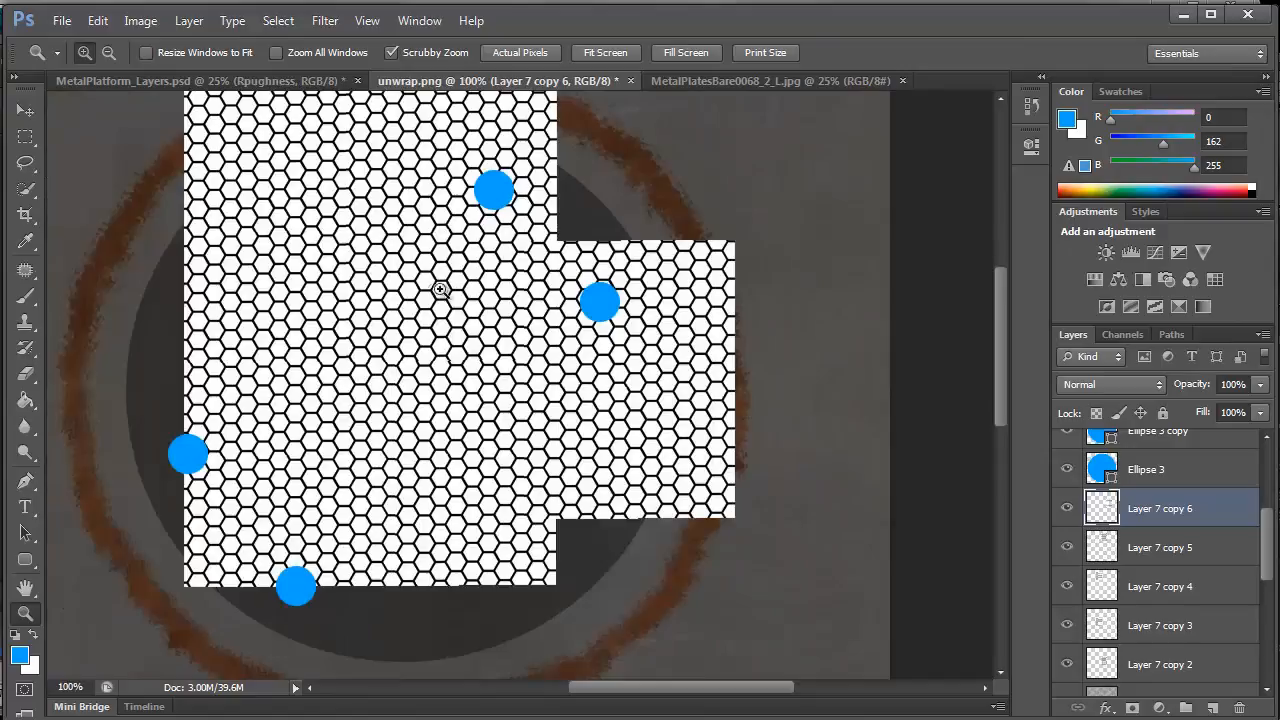
{"action": "left_click", "coordinate": [1103, 657], "text": "shift"}
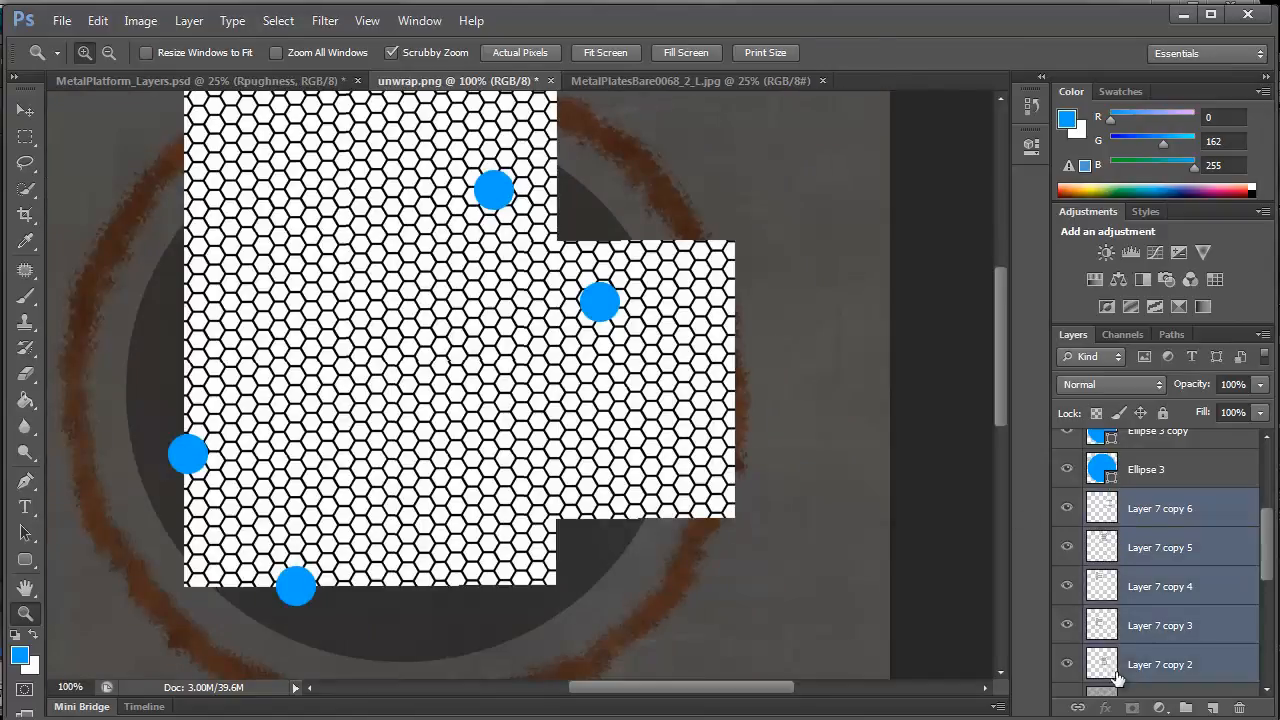
{"action": "key", "text": "ctrl+e"}
Trim the merged hexagon layer to the outline of Rounded Rectangle 2 by deleting everything outside it, and clear the selection
{"action": "scroll", "coordinate": [1100, 580], "scroll_direction": "up", "scroll_amount": 3}
{"action": "left_click", "coordinate": [1067, 560]}
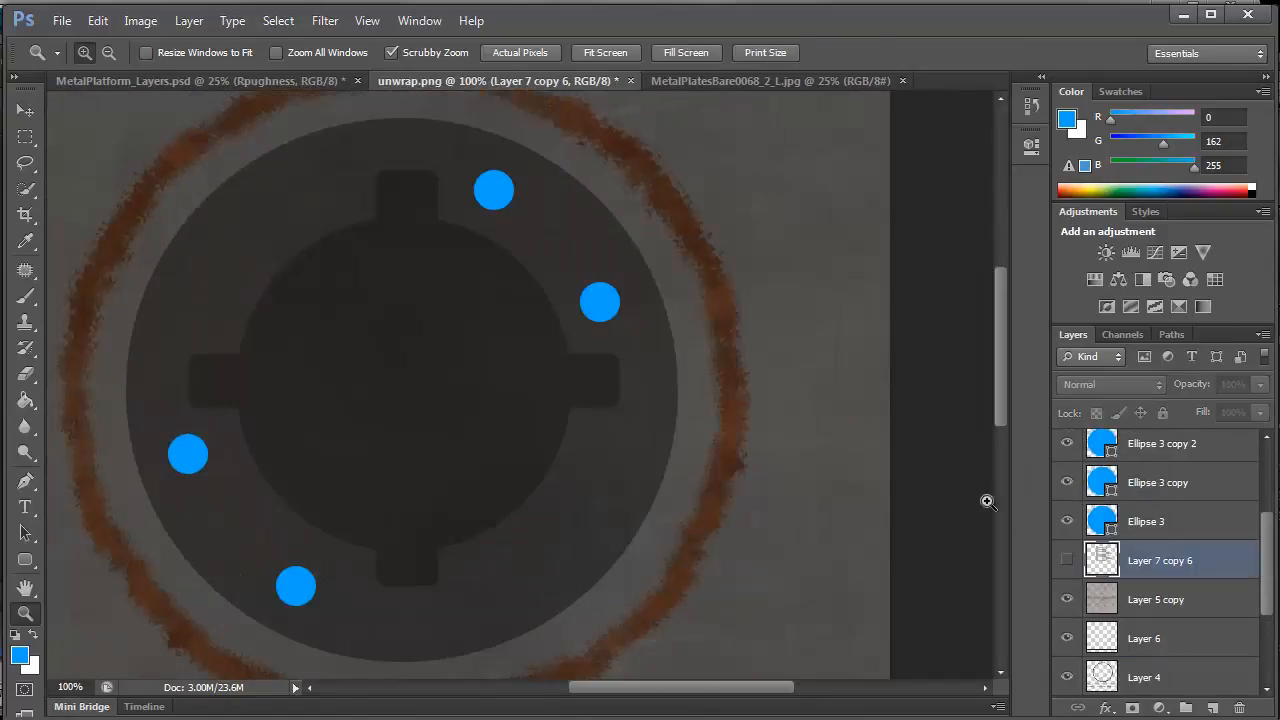
{"action": "key", "text": "v"}
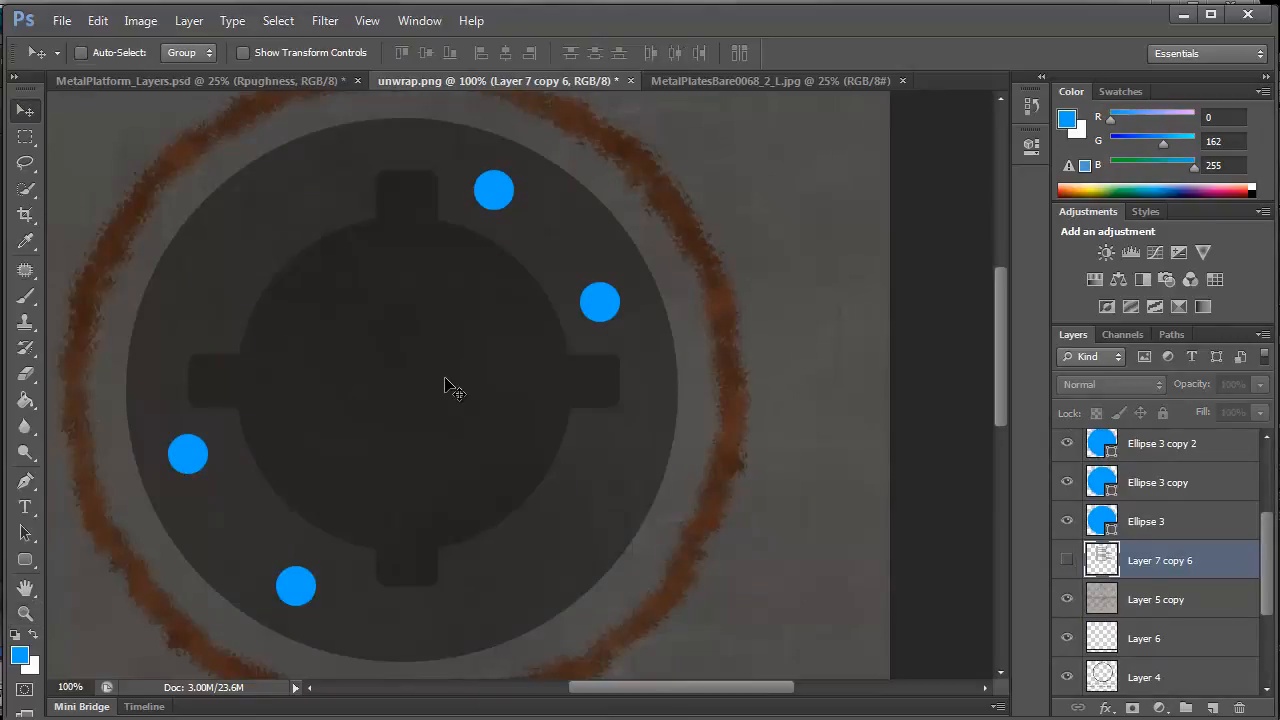
{"action": "left_click", "coordinate": [1067, 560]}
{"action": "scroll", "coordinate": [1070, 565], "scroll_direction": "down", "scroll_amount": 2}
{"action": "left_click", "coordinate": [1103, 558], "text": "ctrl"}
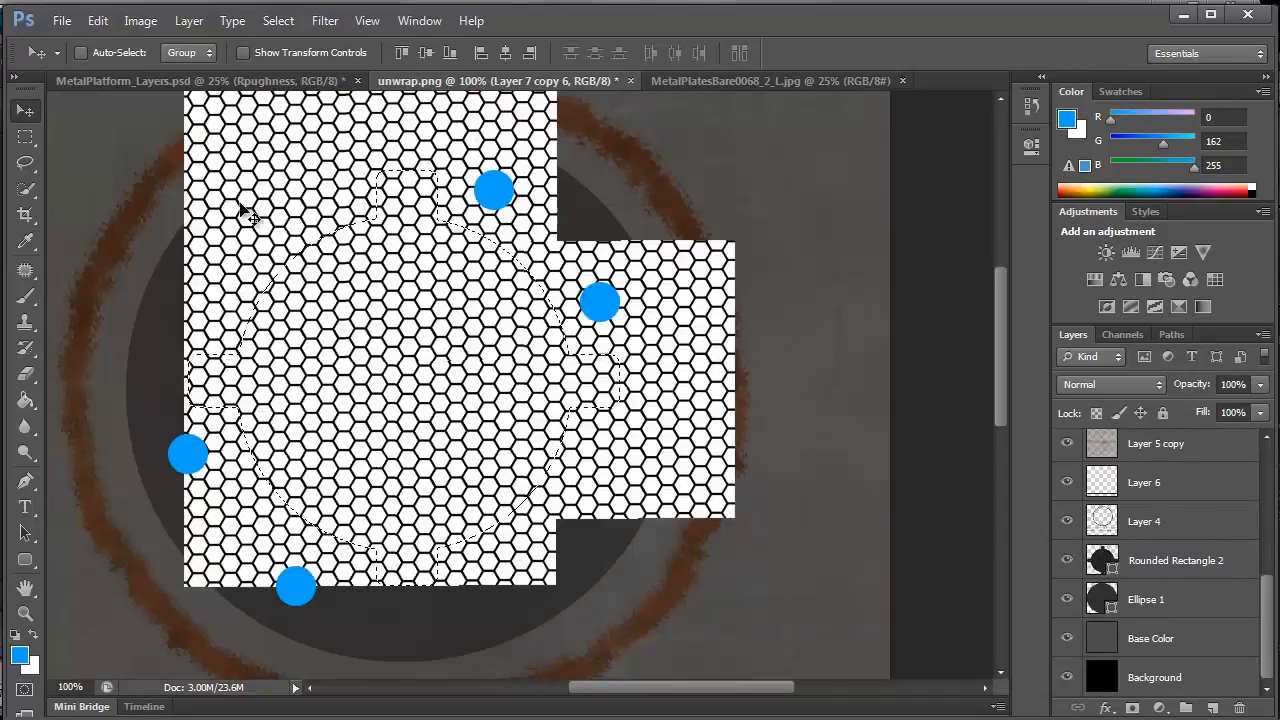
{"action": "left_click", "coordinate": [278, 21]}
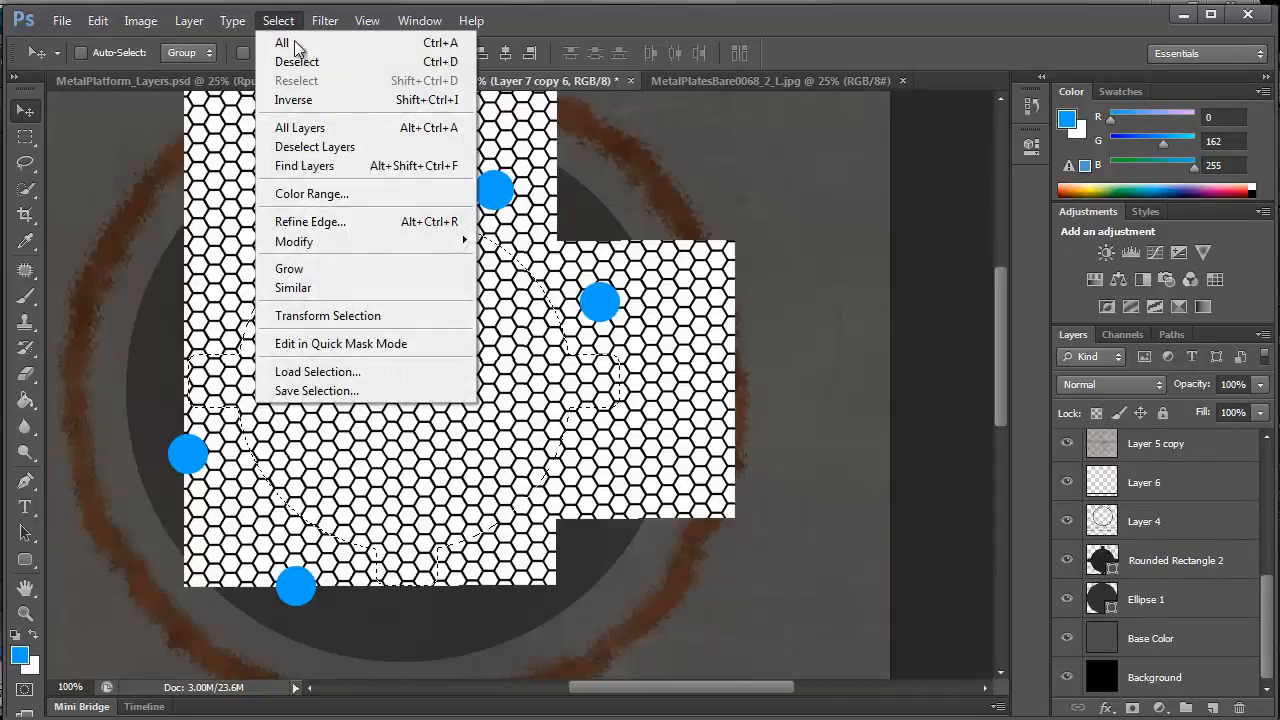
{"action": "left_click", "coordinate": [293, 100]}
{"action": "key", "text": "Delete"}
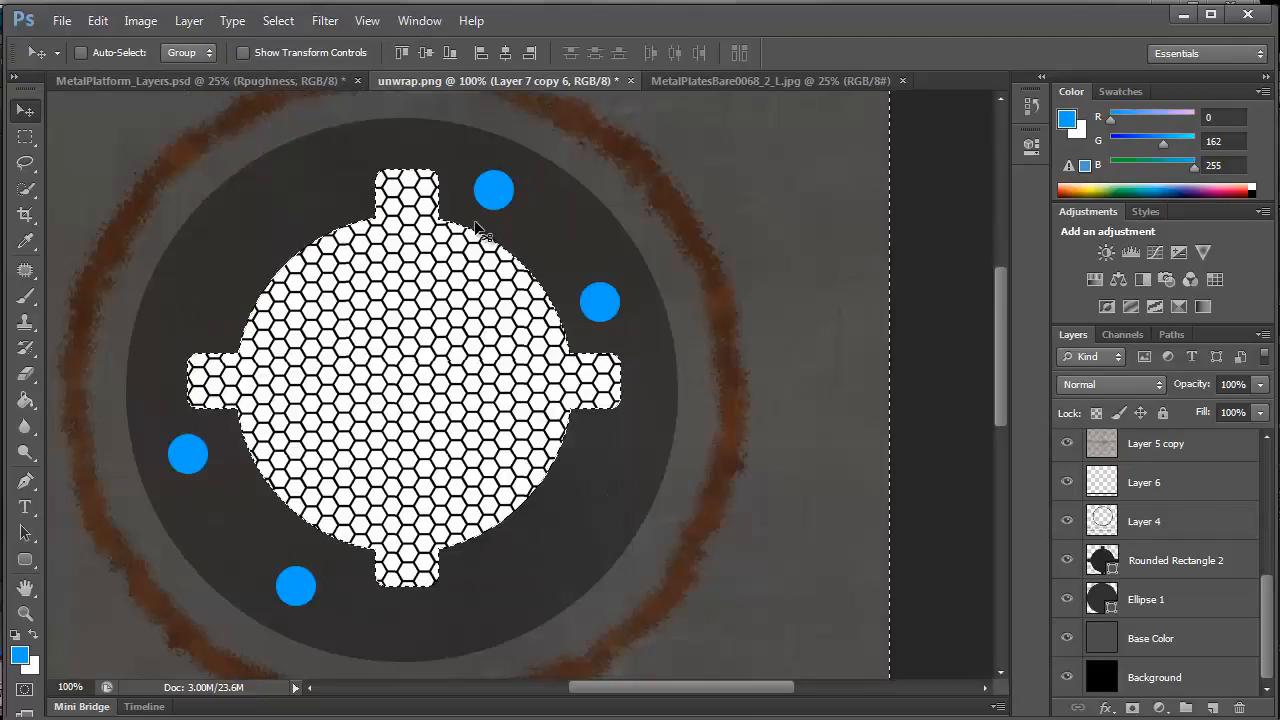
{"action": "key", "text": "ctrl+d"}
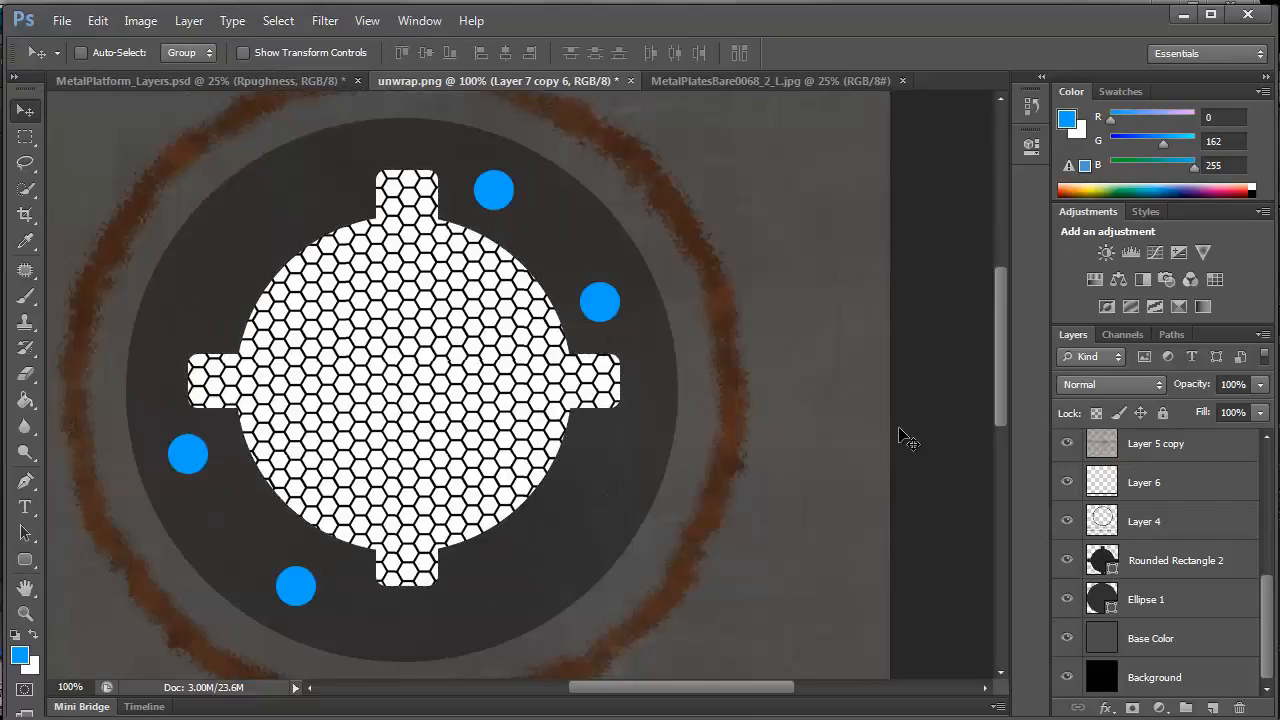
Set the hexagon layer, Layer 7 copy 6, to Darker Color blending
{"action": "scroll", "coordinate": [1148, 524], "scroll_direction": "up", "scroll_amount": 3}
{"action": "scroll", "coordinate": [1110, 525], "scroll_direction": "up", "scroll_amount": 4}
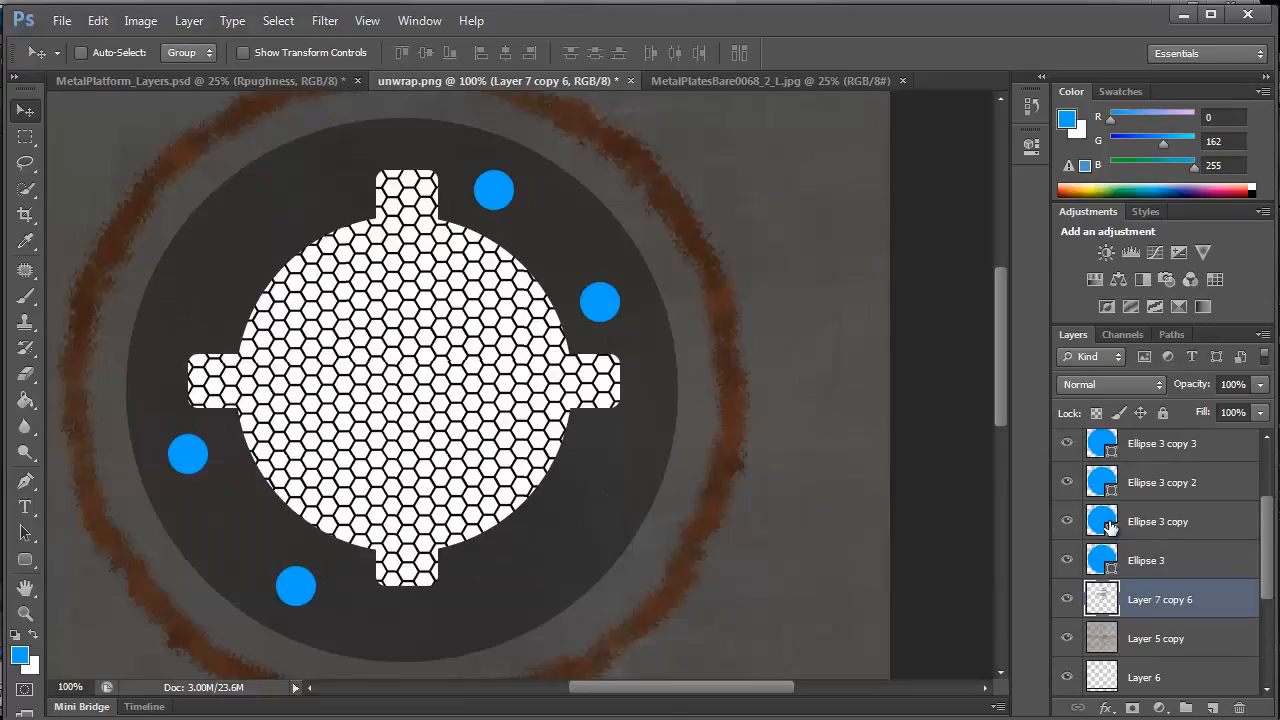
{"action": "scroll", "coordinate": [1110, 525], "scroll_direction": "up", "scroll_amount": 1}
{"action": "scroll", "coordinate": [1110, 525], "scroll_direction": "down", "scroll_amount": 4}
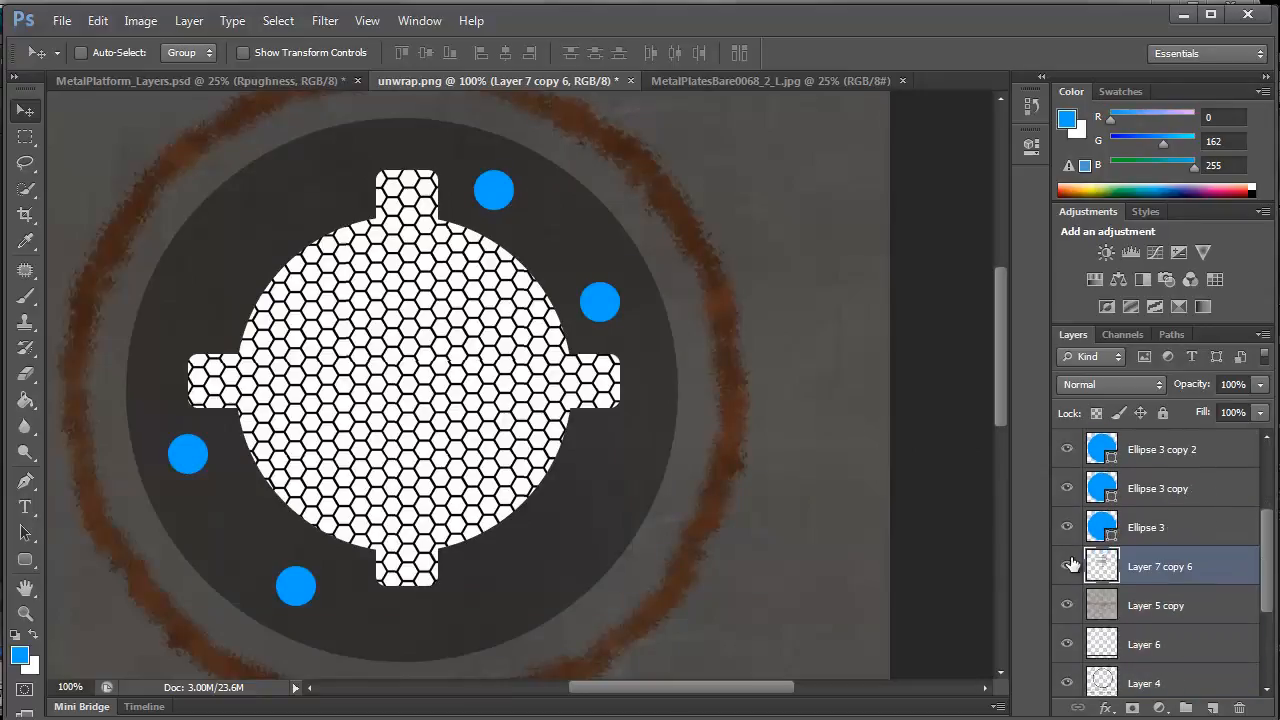
{"action": "left_click", "coordinate": [1107, 385]}
{"action": "left_click", "coordinate": [1145, 487]}
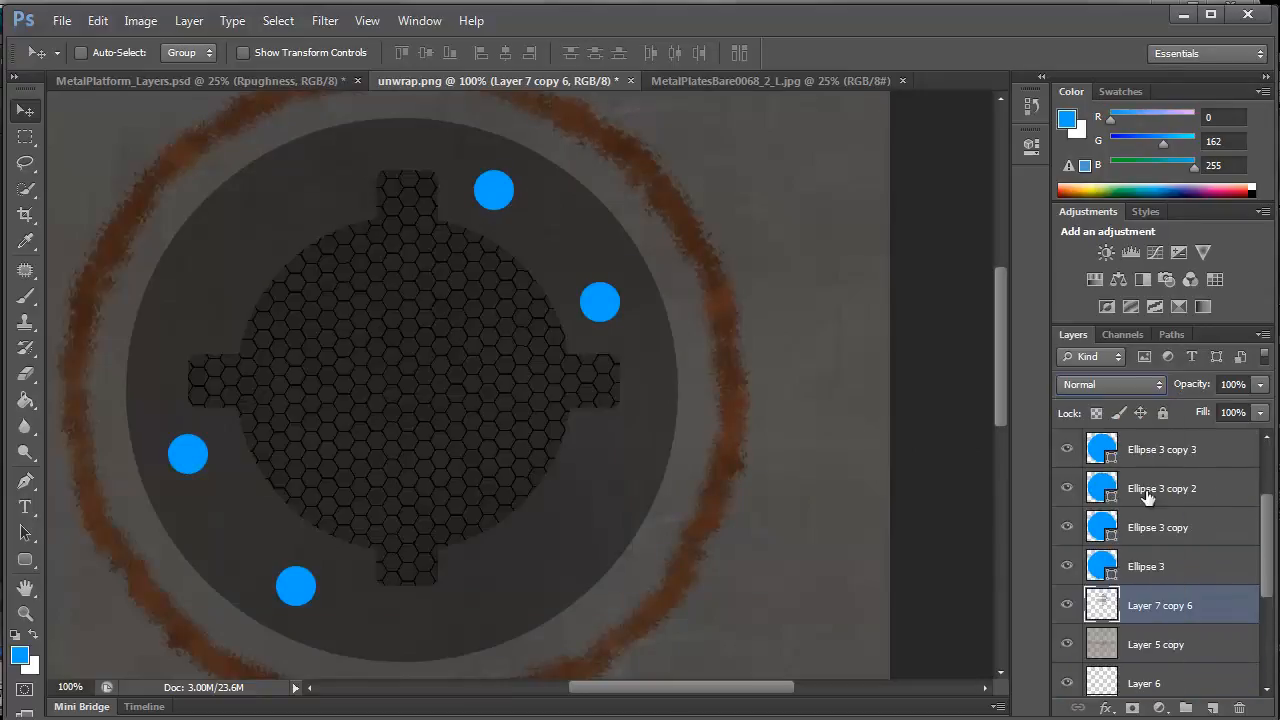
{"action": "scroll", "coordinate": [1155, 570], "scroll_direction": "down", "scroll_amount": 3}
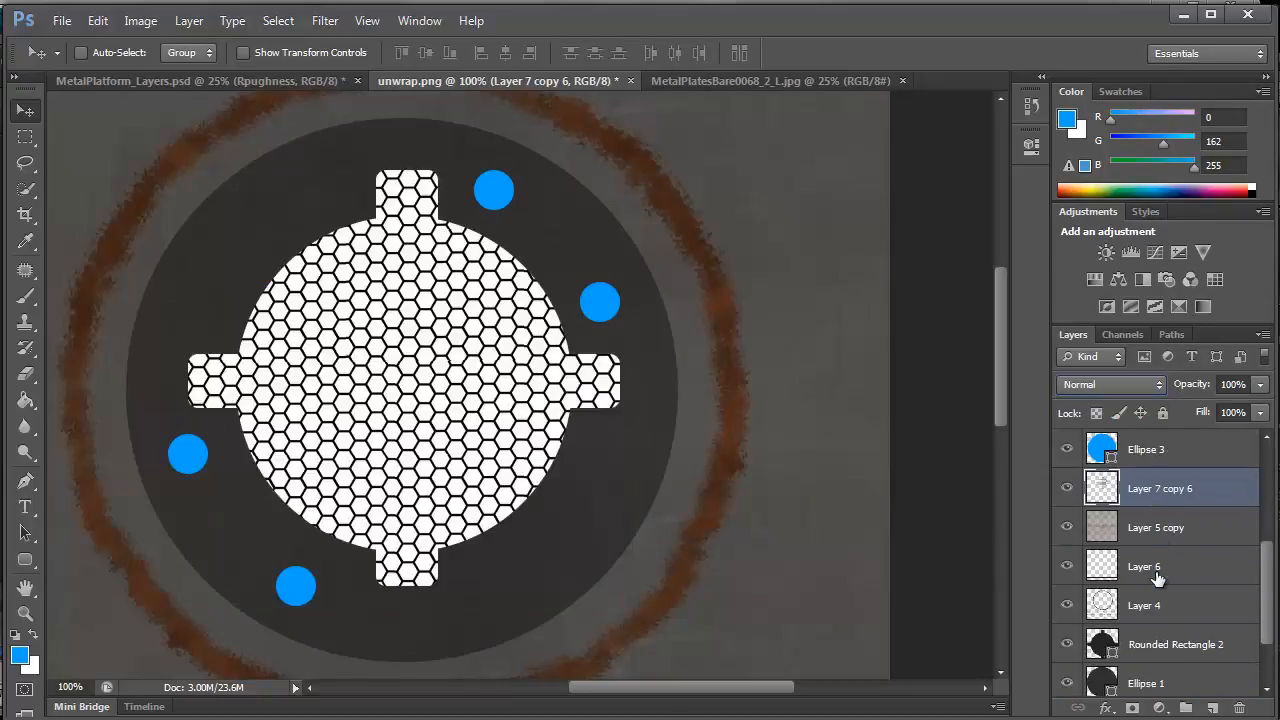
{"action": "left_click", "coordinate": [1102, 389]}
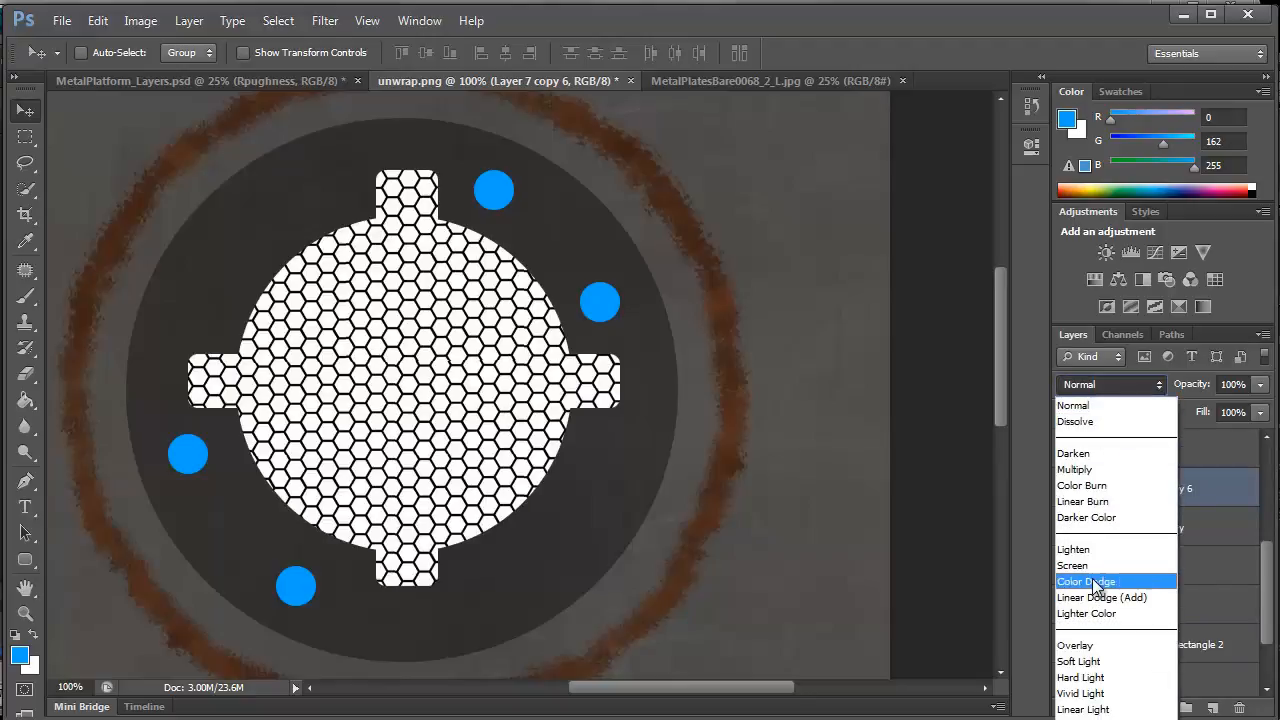
{"action": "left_click", "coordinate": [1099, 519]}
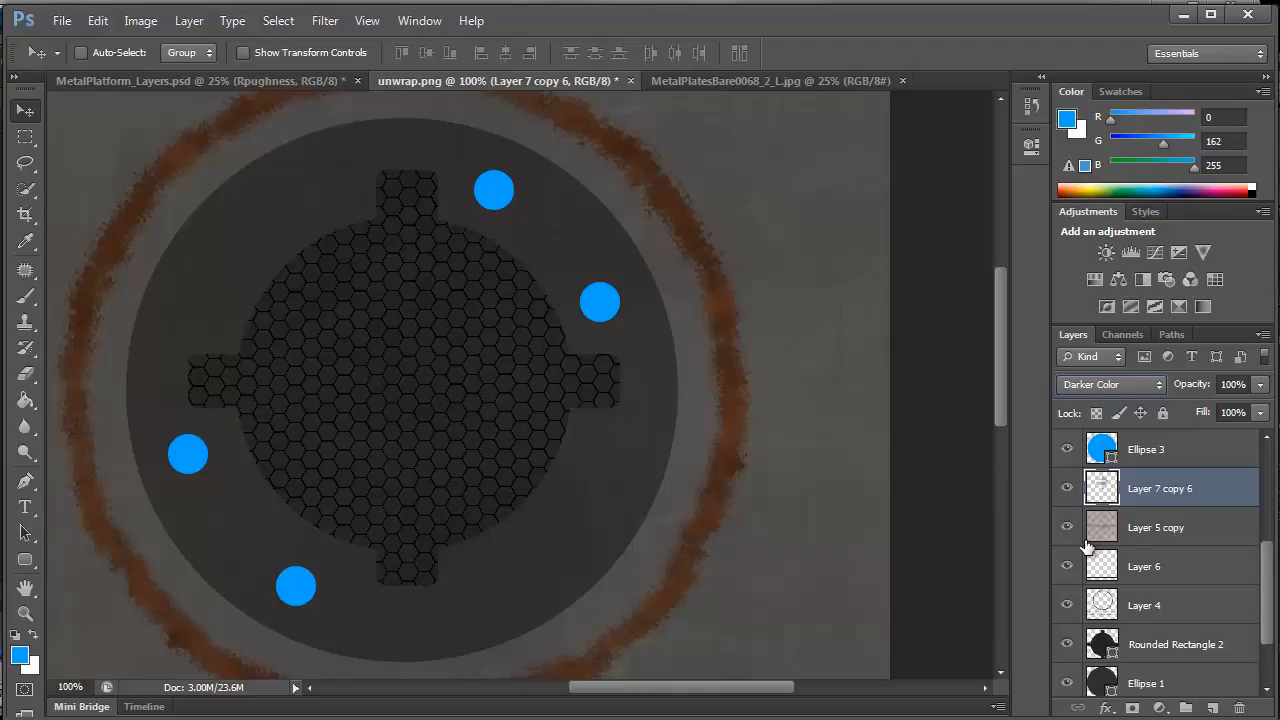
Add an empty layer above Rounded Rectangle 2 and merge the two into one raster layer
{"action": "left_click", "coordinate": [1158, 647]}
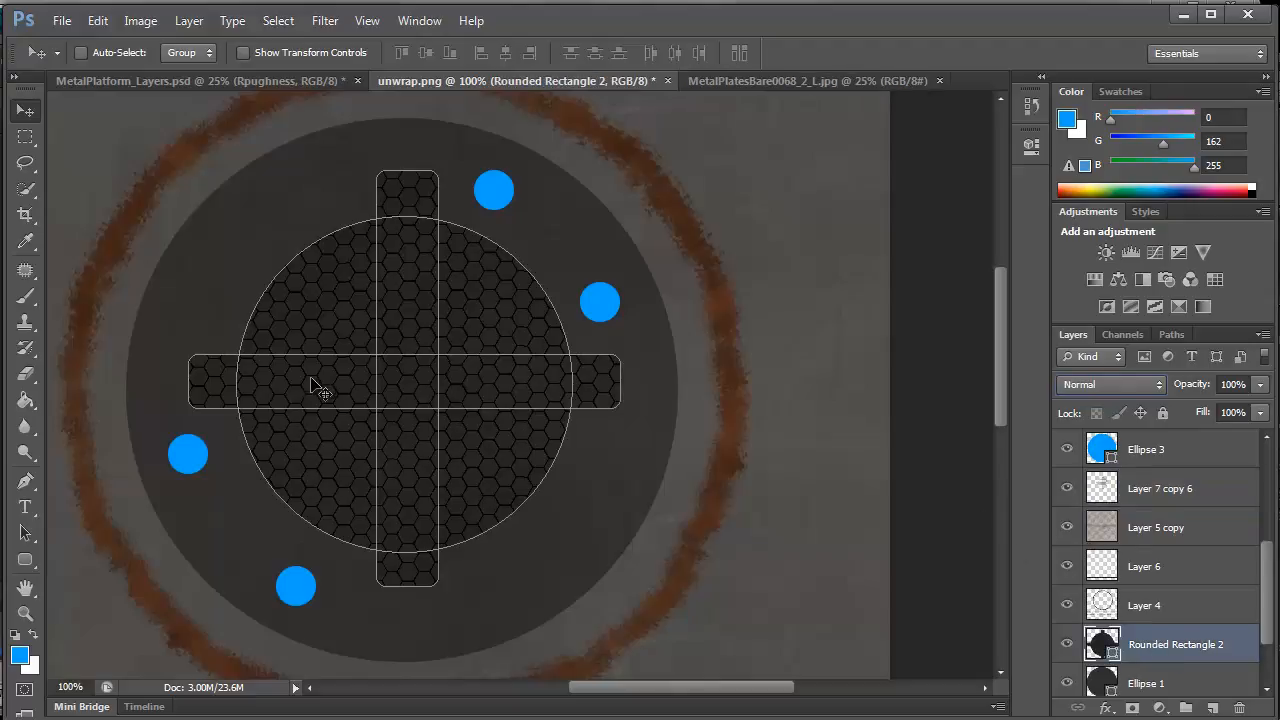
{"action": "left_click", "coordinate": [1145, 557]}
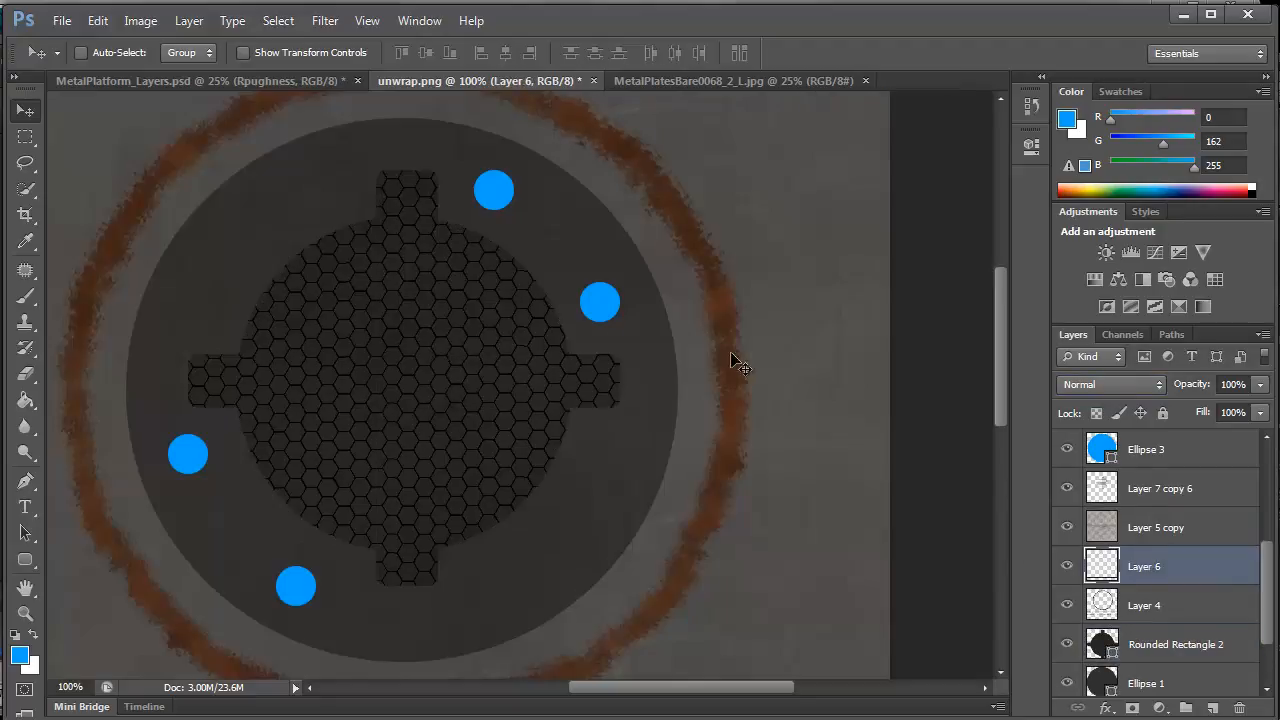
{"action": "left_click", "coordinate": [1146, 645]}
{"action": "left_click", "coordinate": [1212, 708]}
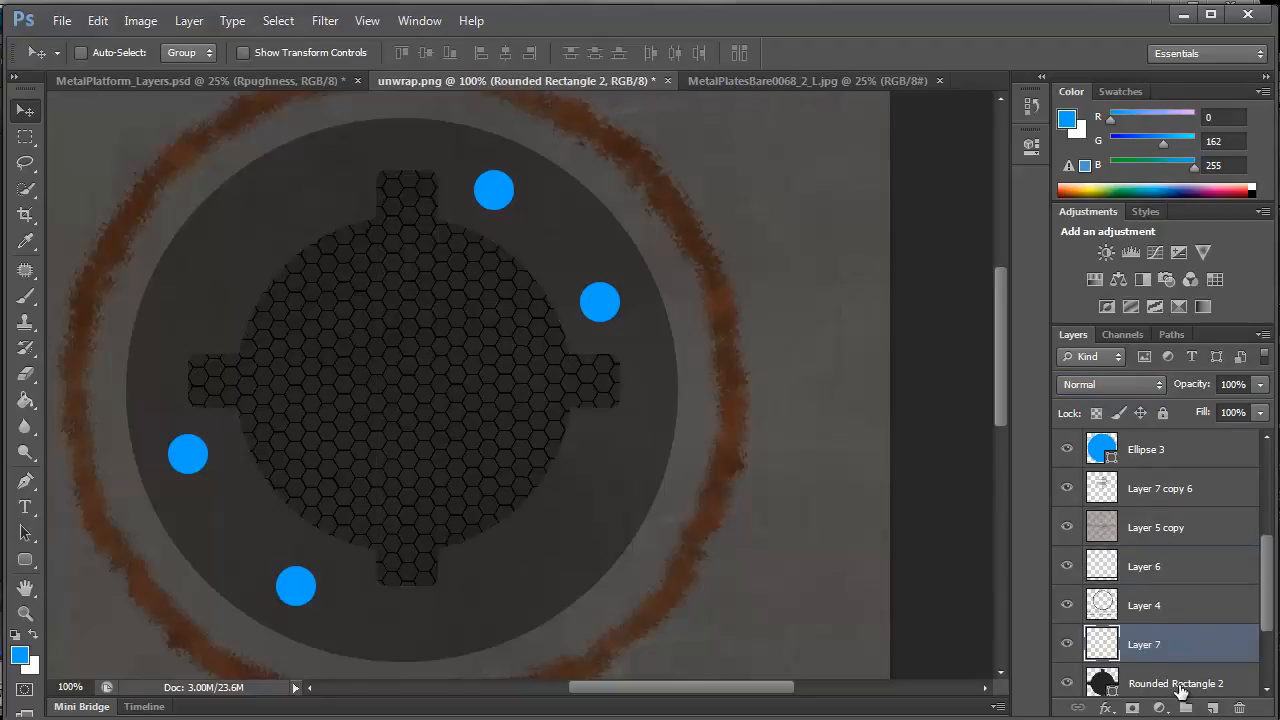
{"action": "left_click", "coordinate": [1105, 682], "text": "shift"}
{"action": "key", "text": "ctrl+e"}
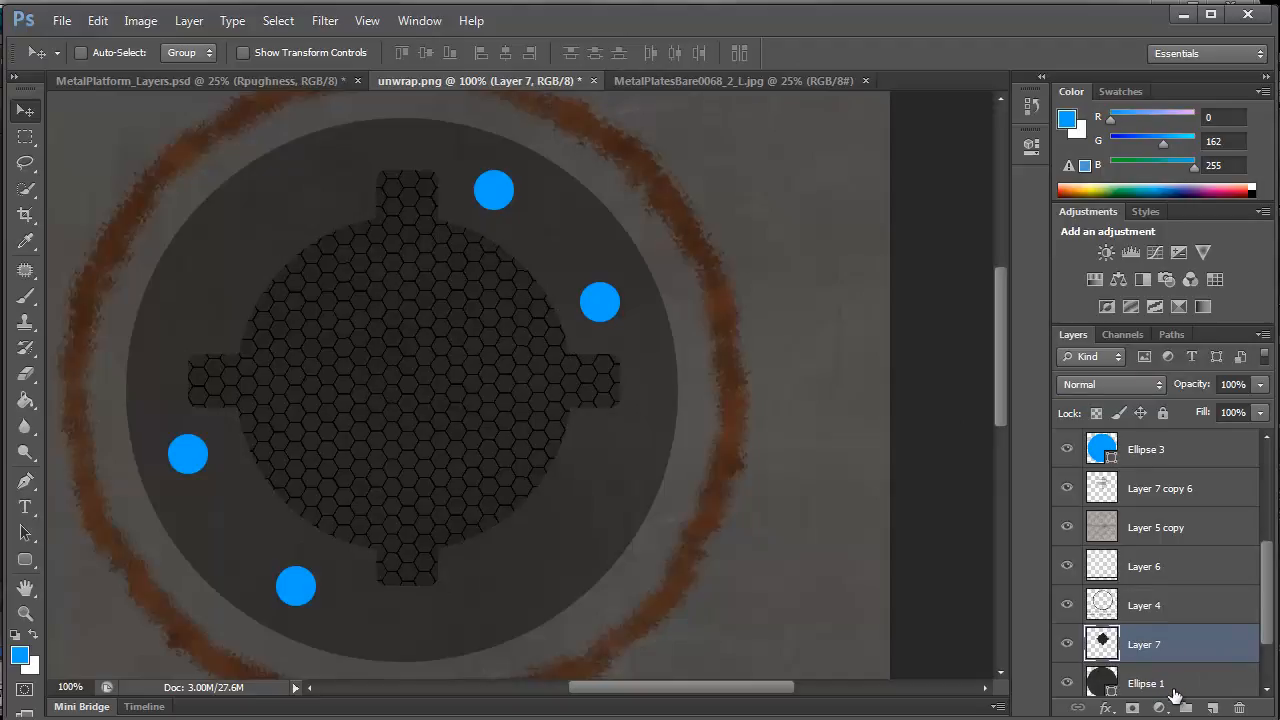
Add a 3 px outside stroke to Layer 7 in a very dark grey, with Multiply blending
{"action": "left_click", "coordinate": [1105, 708]}
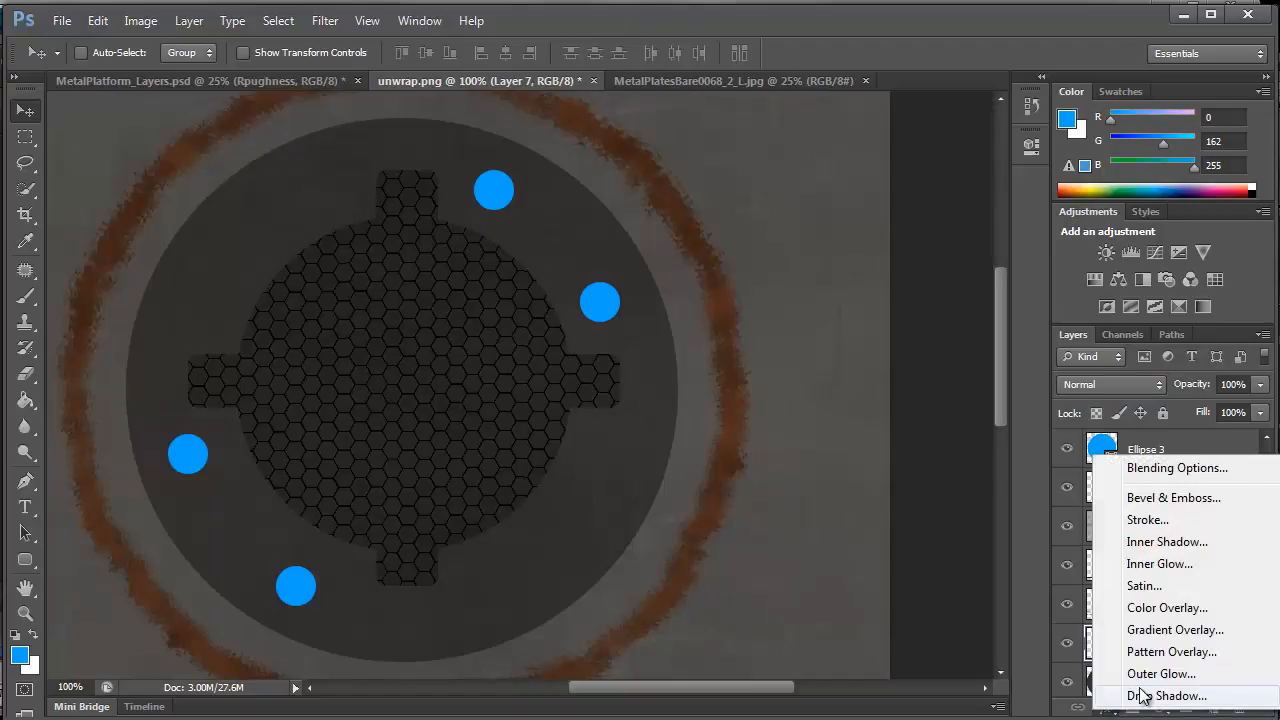
{"action": "left_click", "coordinate": [1146, 520]}
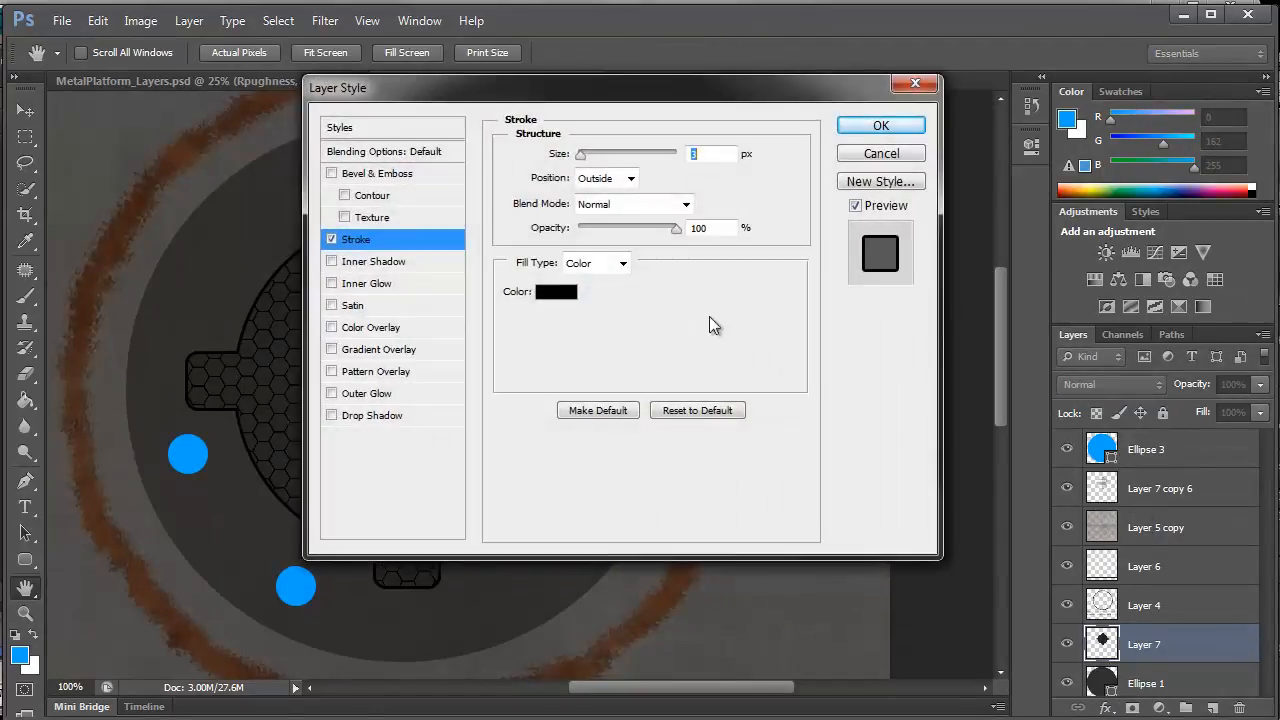
{"action": "left_click", "coordinate": [563, 292]}
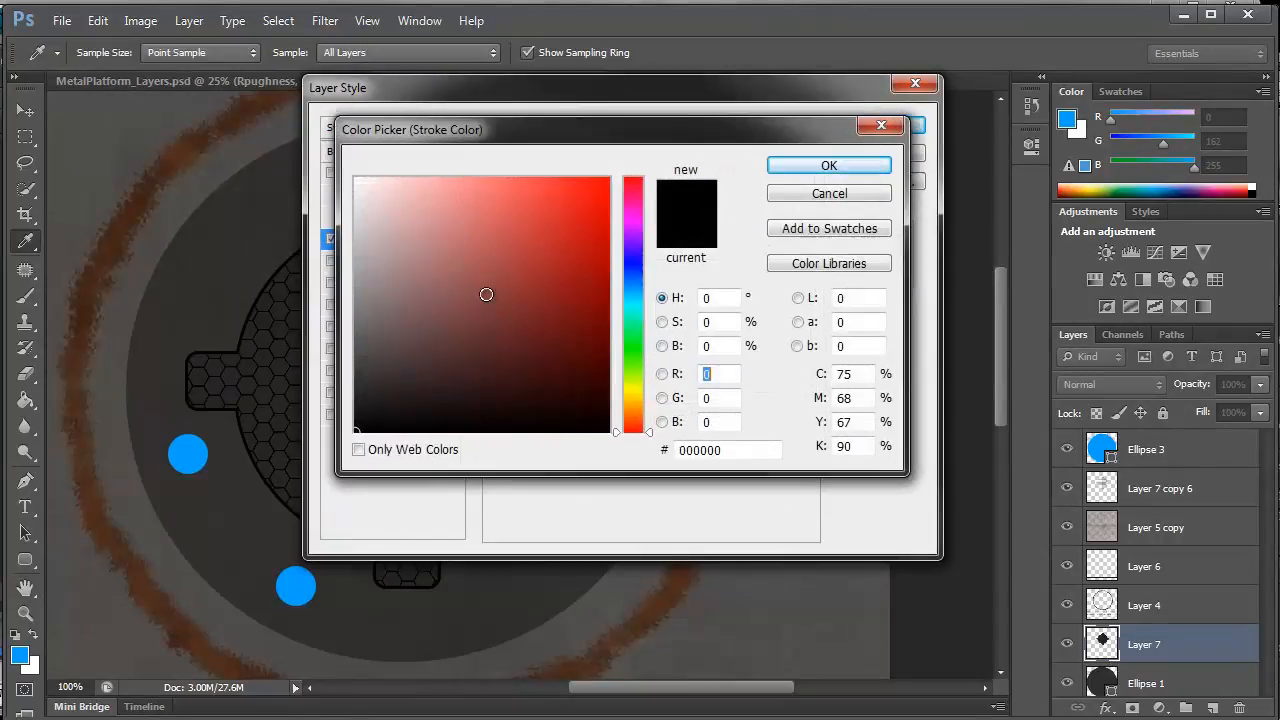
{"action": "left_click", "coordinate": [361, 408]}
{"action": "left_click_drag", "start_coordinate": [362, 410], "coordinate": [357, 419]}
{"action": "left_click", "coordinate": [829, 165]}
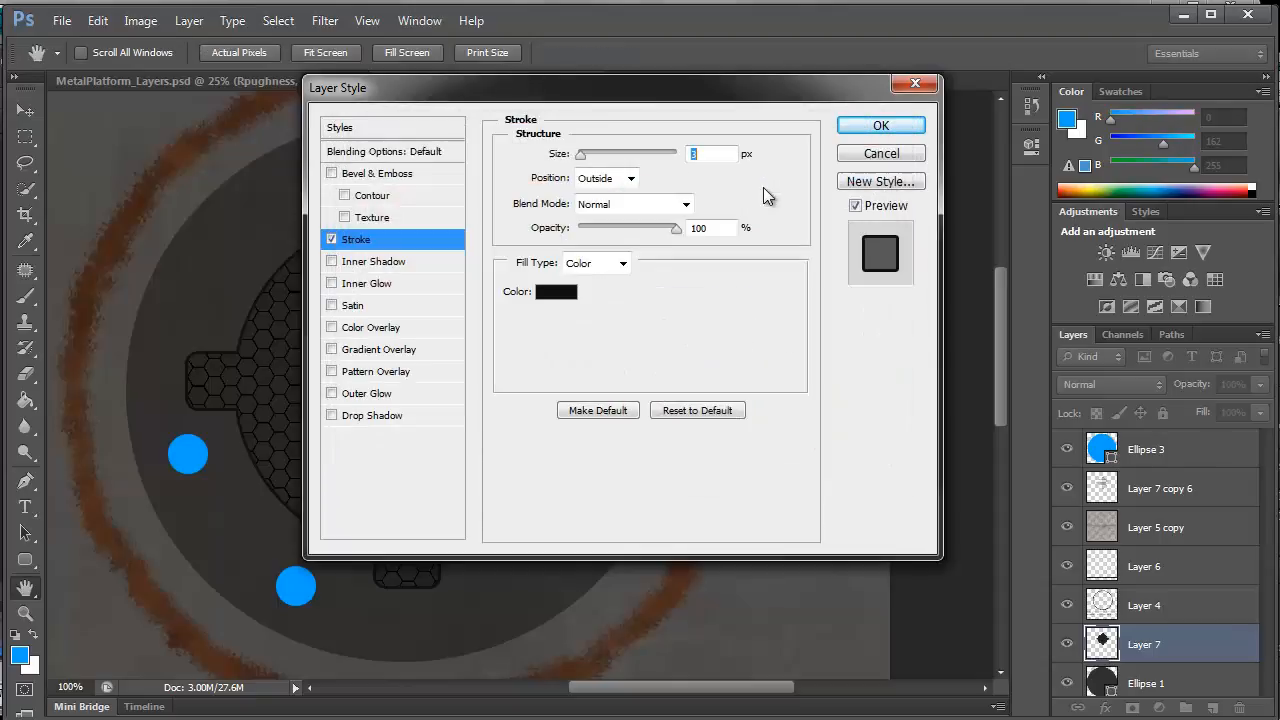
{"action": "left_click", "coordinate": [641, 205]}
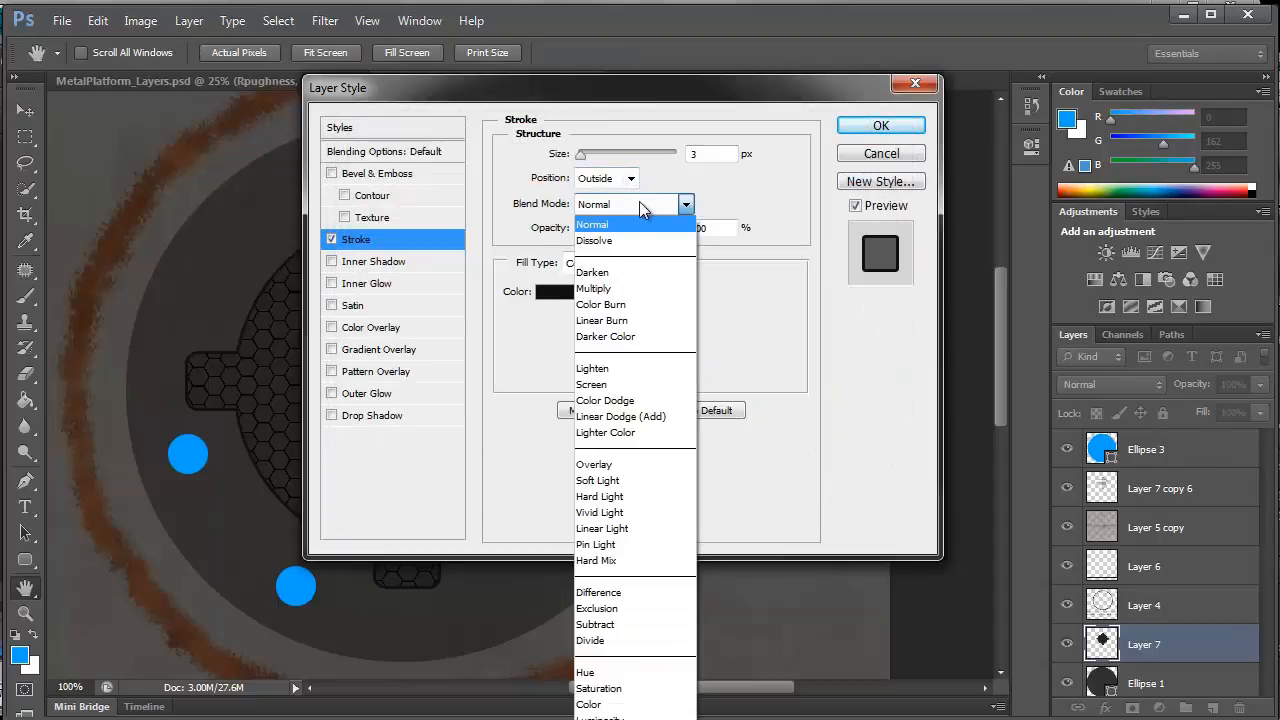
{"action": "left_click", "coordinate": [598, 288]}
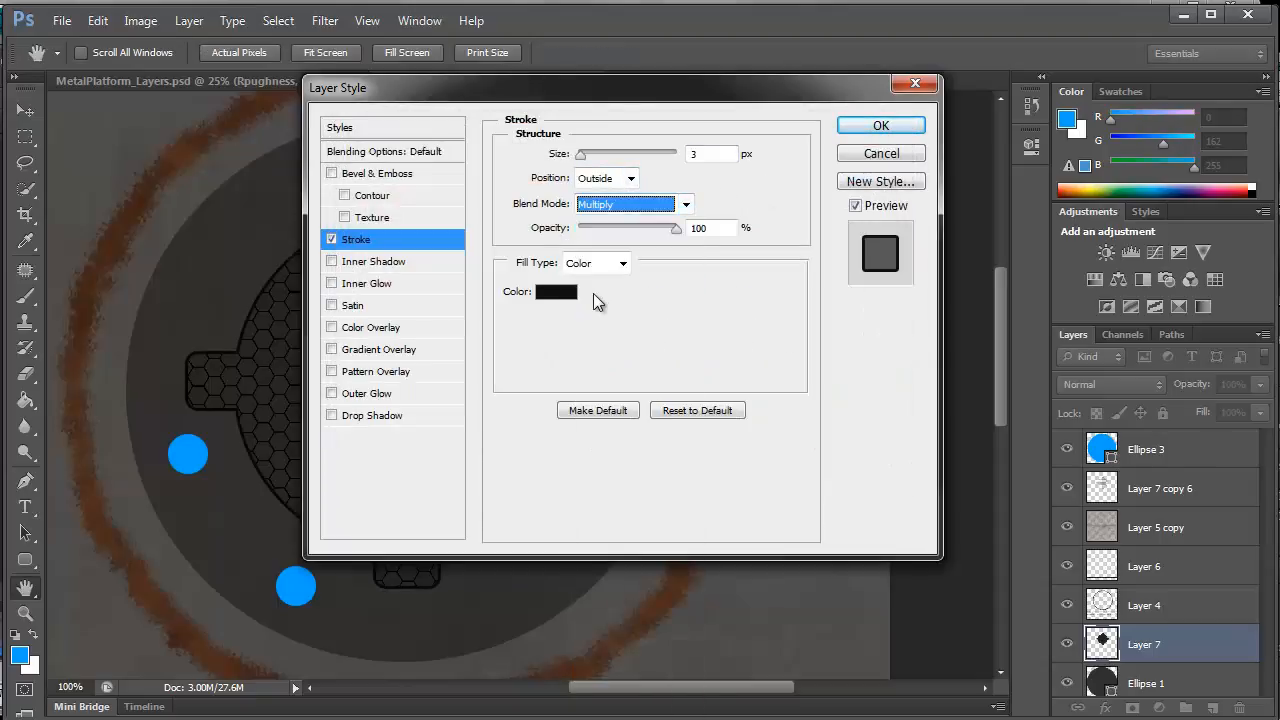
{"action": "left_click", "coordinate": [881, 127]}
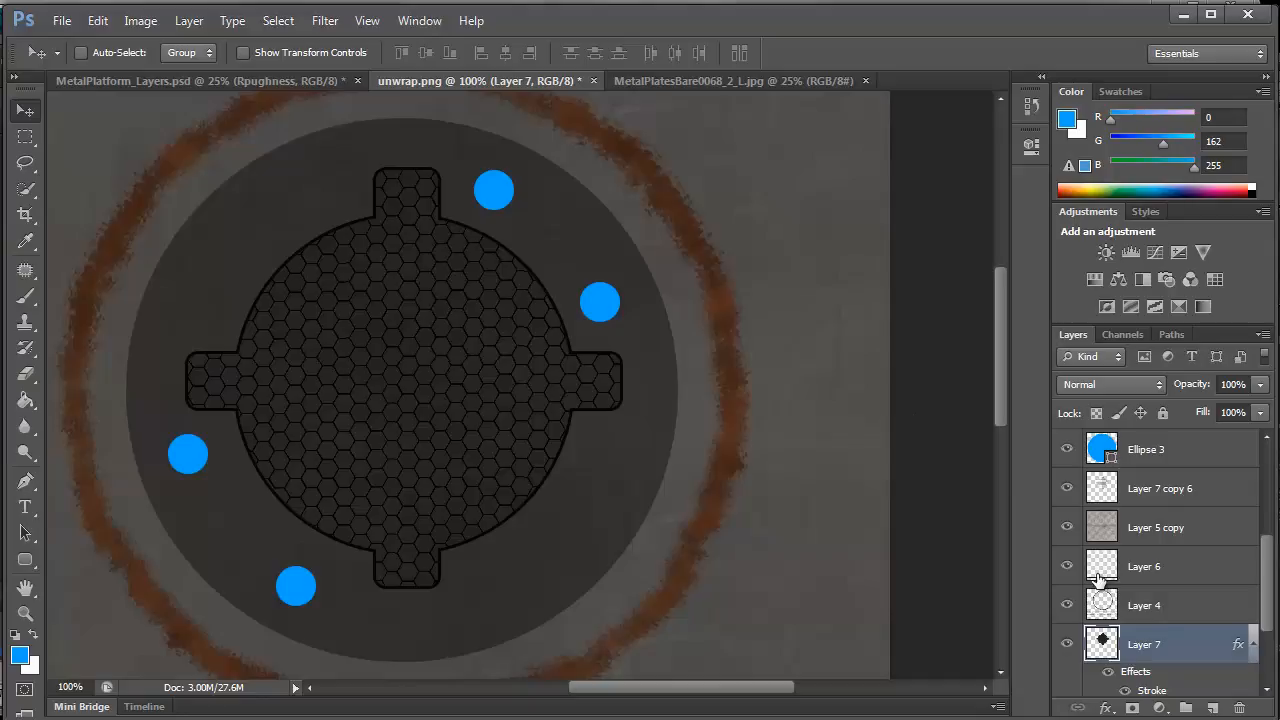
Add a 3 px outside stroke in black with Normal blending to the Ellipse 1 layer
{"action": "scroll", "coordinate": [1110, 570], "scroll_direction": "down", "scroll_amount": 1}
{"action": "scroll", "coordinate": [1145, 584], "scroll_direction": "up", "scroll_amount": 1}
{"action": "scroll", "coordinate": [1145, 584], "scroll_direction": "down", "scroll_amount": 2}
{"action": "left_click", "coordinate": [1143, 645]}
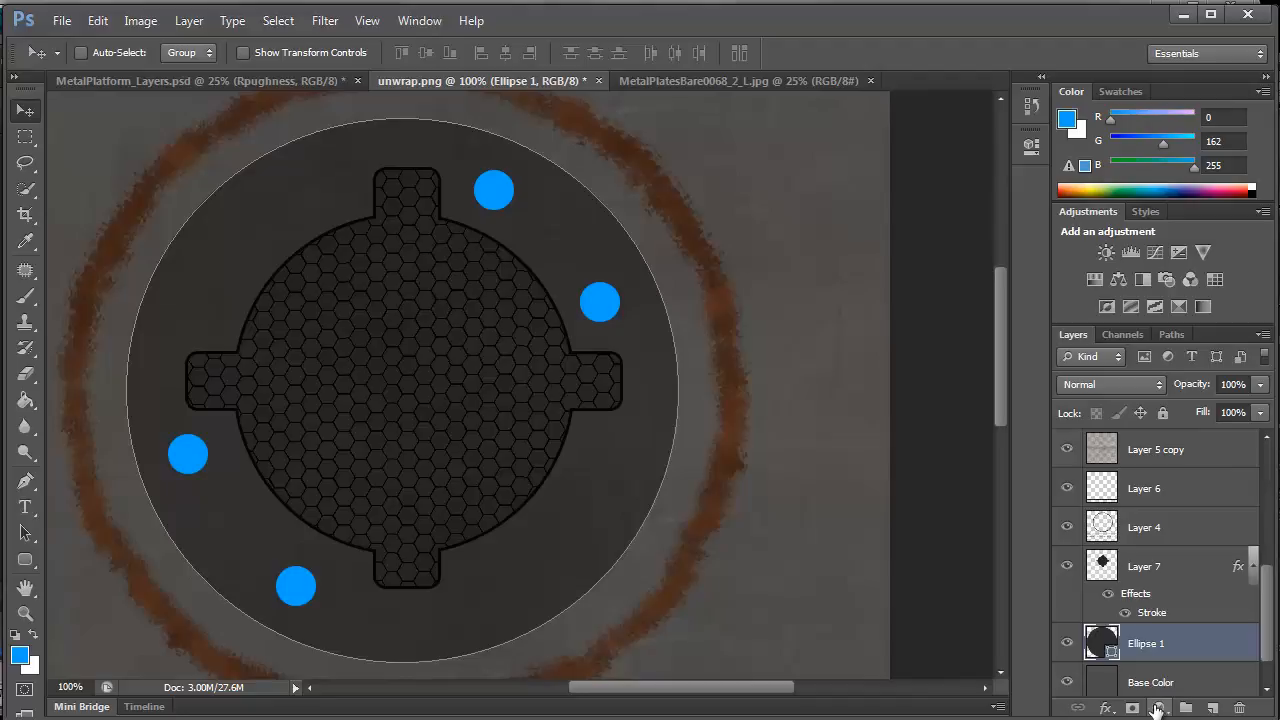
{"action": "left_click", "coordinate": [1106, 708]}
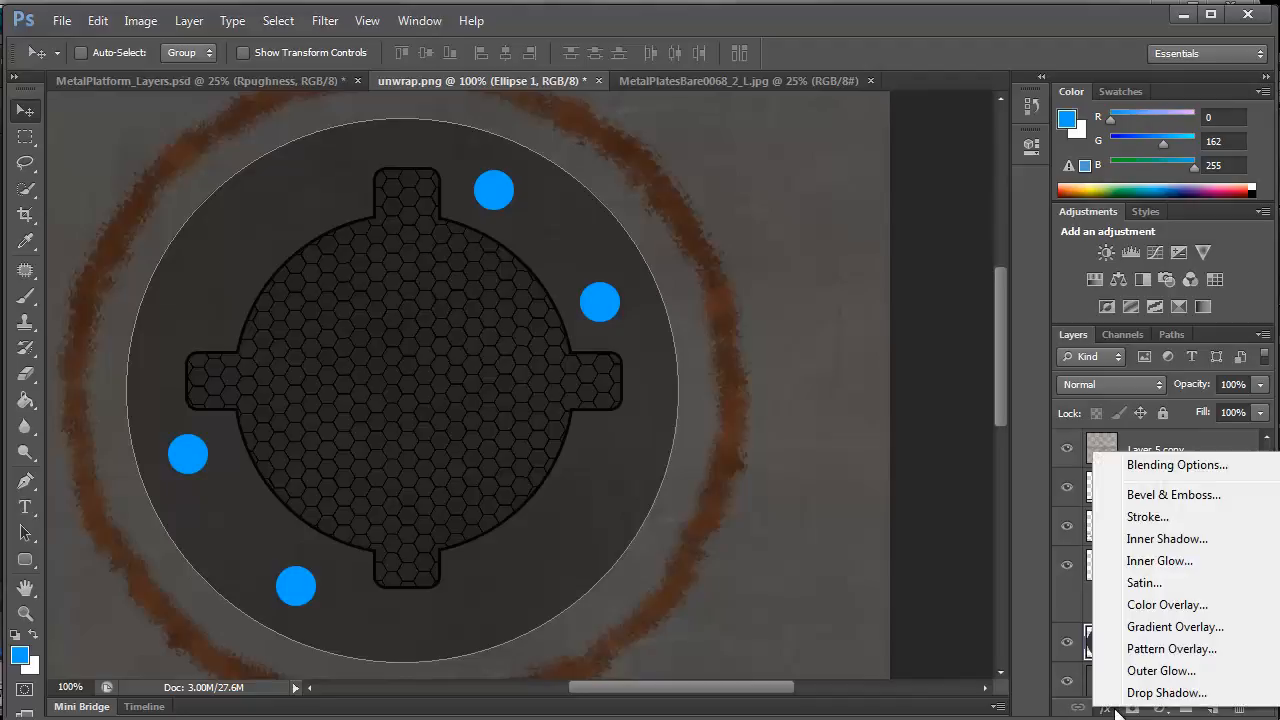
{"action": "left_click", "coordinate": [1140, 516]}
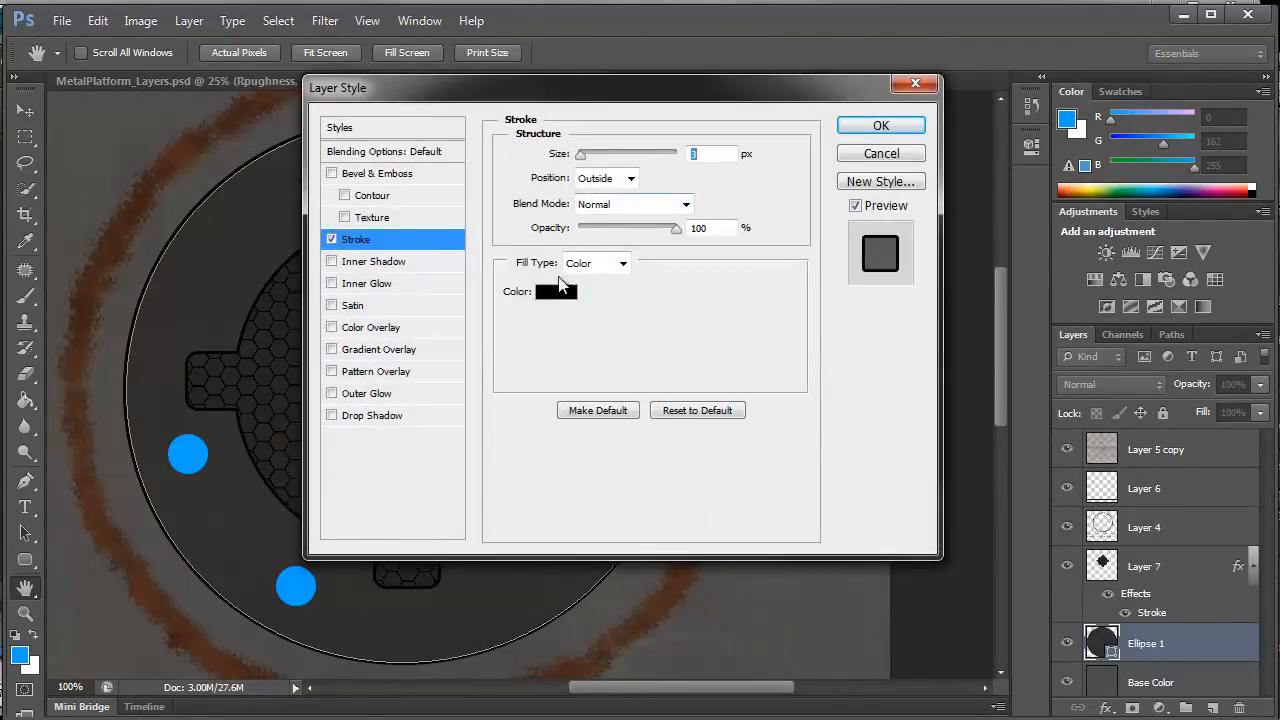
{"action": "left_click", "coordinate": [879, 127]}
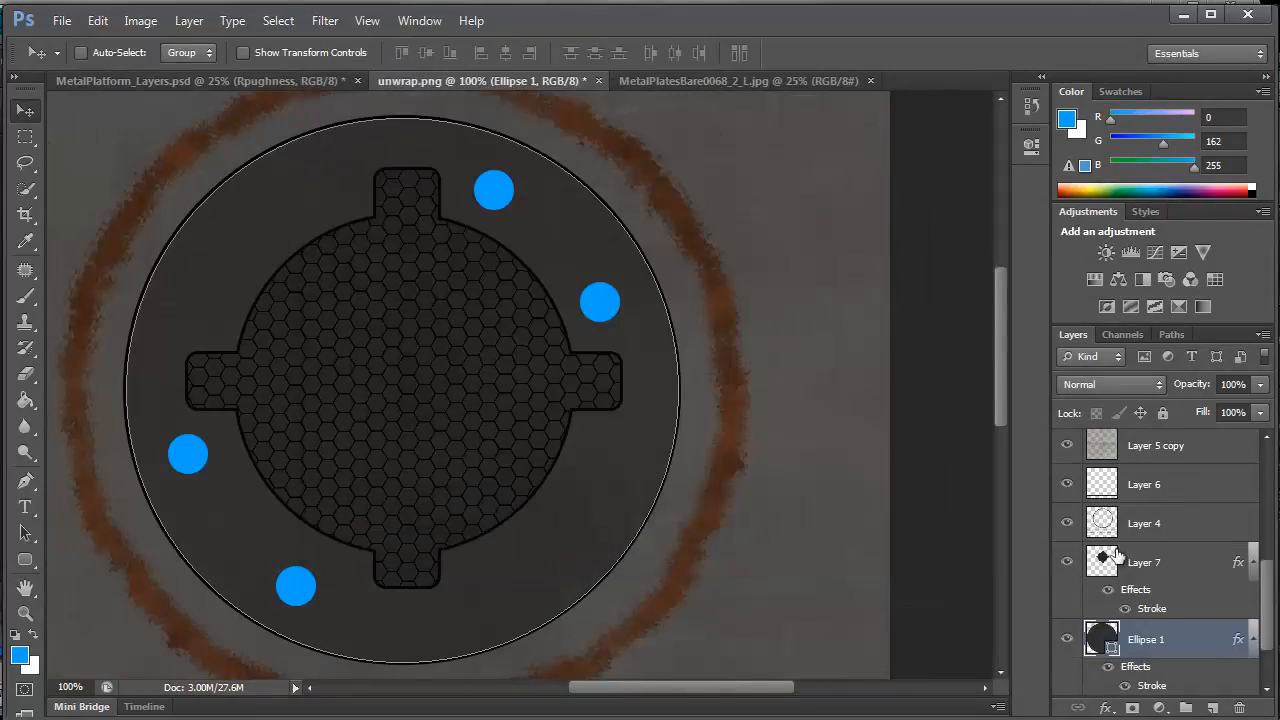
Select Layer 4 and check the complete texture with the whole canvas in view
{"action": "left_click", "coordinate": [1150, 526]}
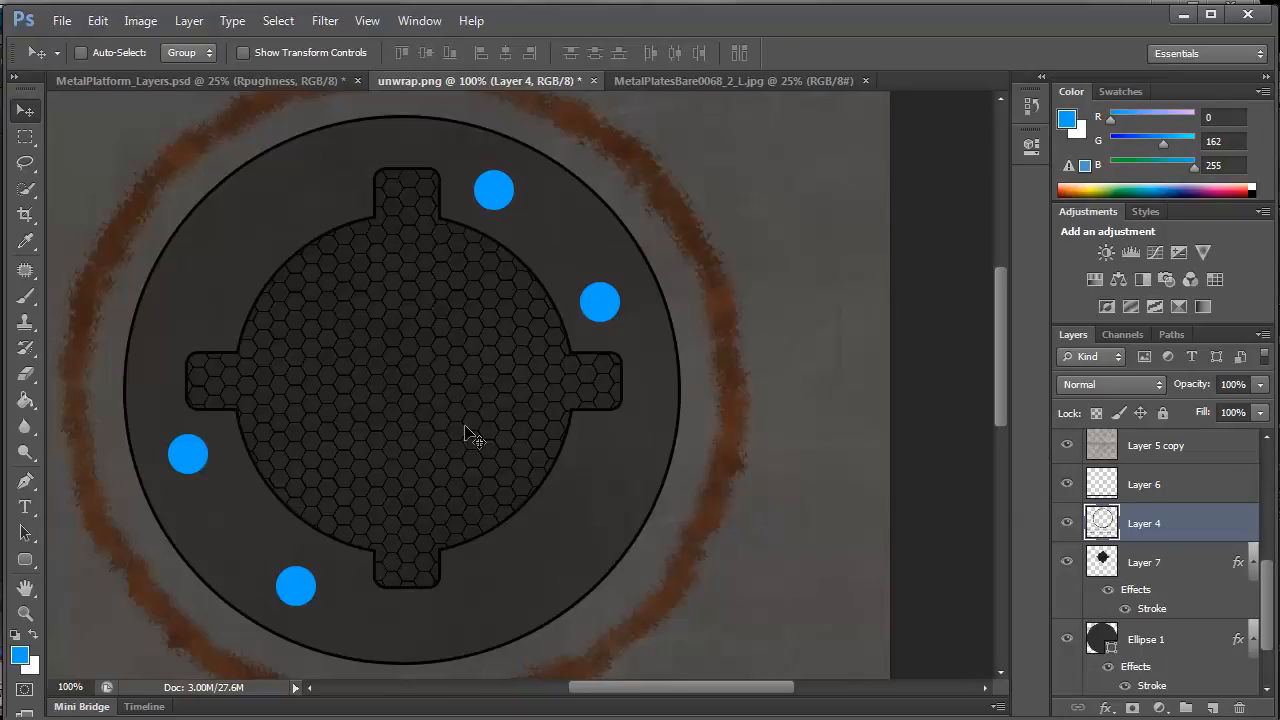
{"action": "left_click", "coordinate": [25, 613]}
{"action": "right_click", "coordinate": [192, 493]}
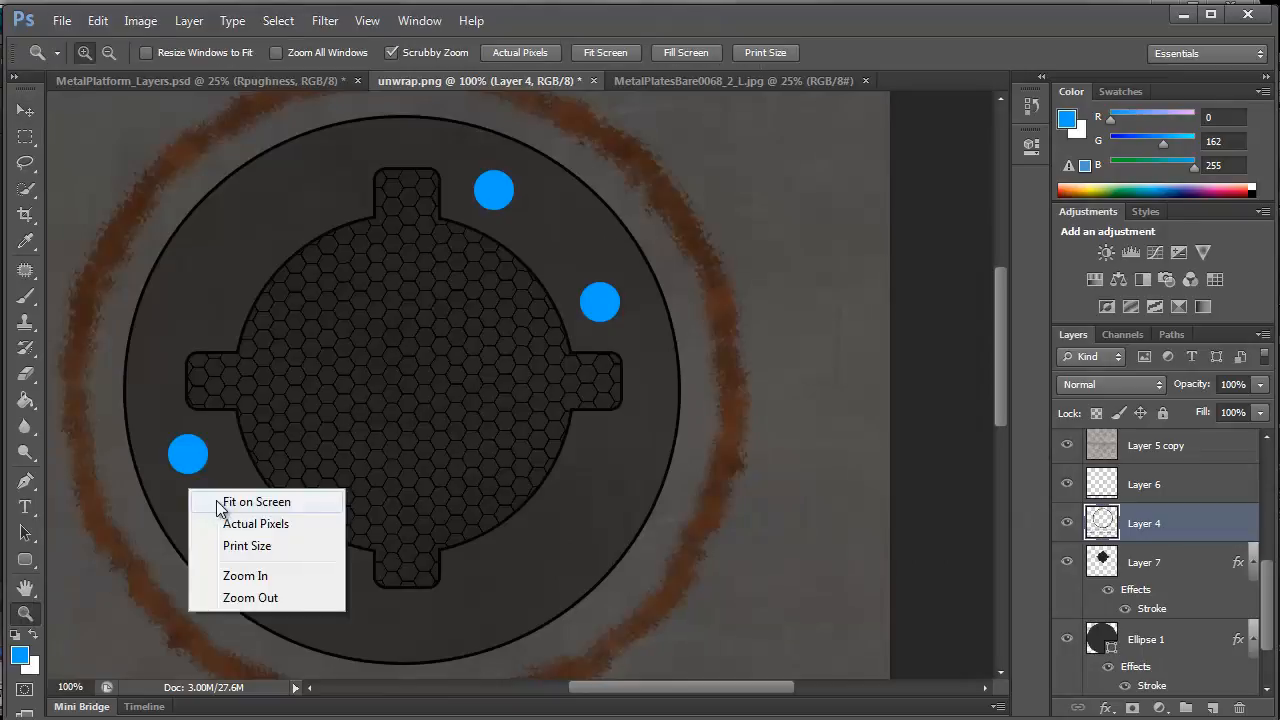
{"action": "left_click", "coordinate": [222, 505]}
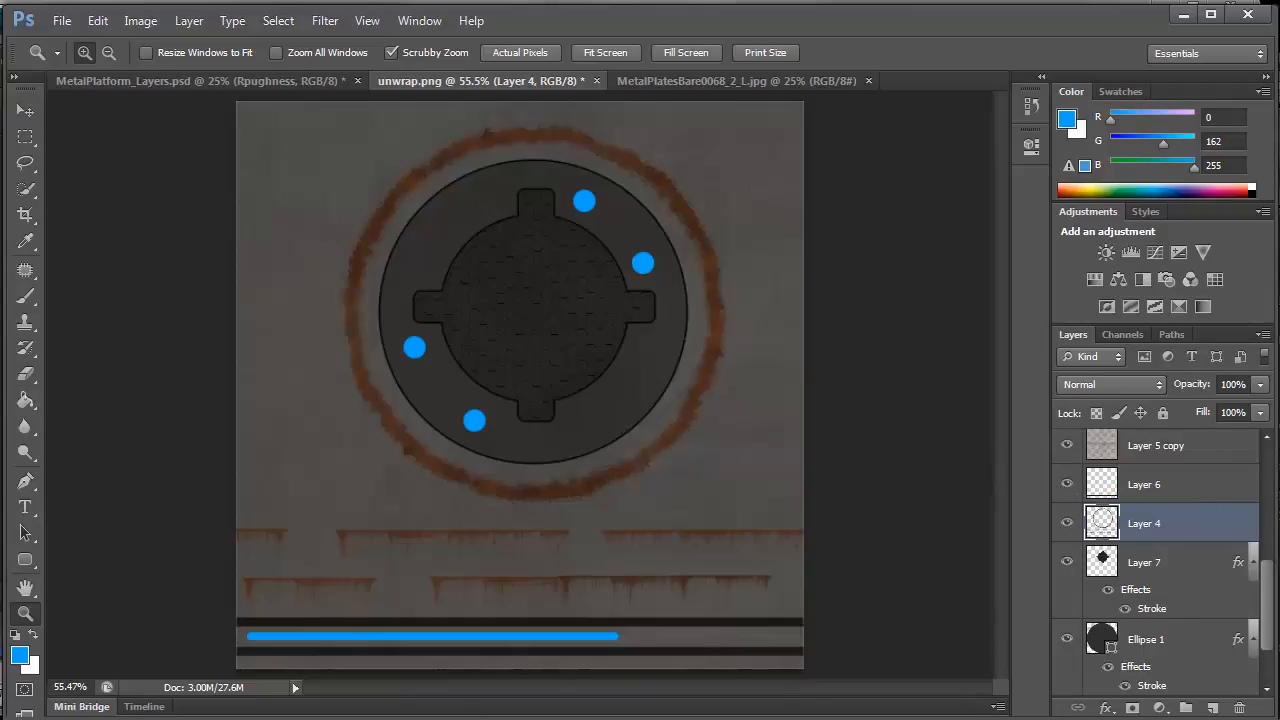
Switch to 3ds Max, deselect the platform and examine its texture from several angles and up close
{"action": "key", "text": "alt+Tab"}
{"action": "middle_click_drag", "start_coordinate": [438, 482], "coordinate": [502, 522]}
{"action": "scroll", "coordinate": [473, 526], "scroll_direction": "down", "scroll_amount": 3}
{"action": "left_click", "coordinate": [566, 437]}
{"action": "scroll", "coordinate": [566, 437], "scroll_direction": "up", "scroll_amount": 3}
{"action": "mouse_move", "coordinate": [566, 437]}
{"action": "middle_mouse_down", "text": "alt"}
{"action": "mouse_move", "coordinate": [663, 430]}
{"action": "mouse_move", "coordinate": [692, 478]}
{"action": "mouse_move", "coordinate": [409, 443]}
{"action": "mouse_move", "coordinate": [403, 471]}
{"action": "mouse_move", "coordinate": [409, 243]}
{"action": "mouse_move", "coordinate": [466, 330]}
{"action": "mouse_move", "coordinate": [571, 380]}
{"action": "mouse_move", "coordinate": [883, 437]}
{"action": "mouse_move", "coordinate": [557, 414]}
{"action": "middle_mouse_up", "text": "alt"}
{"action": "scroll", "coordinate": [651, 400], "scroll_direction": "down", "scroll_amount": 5}
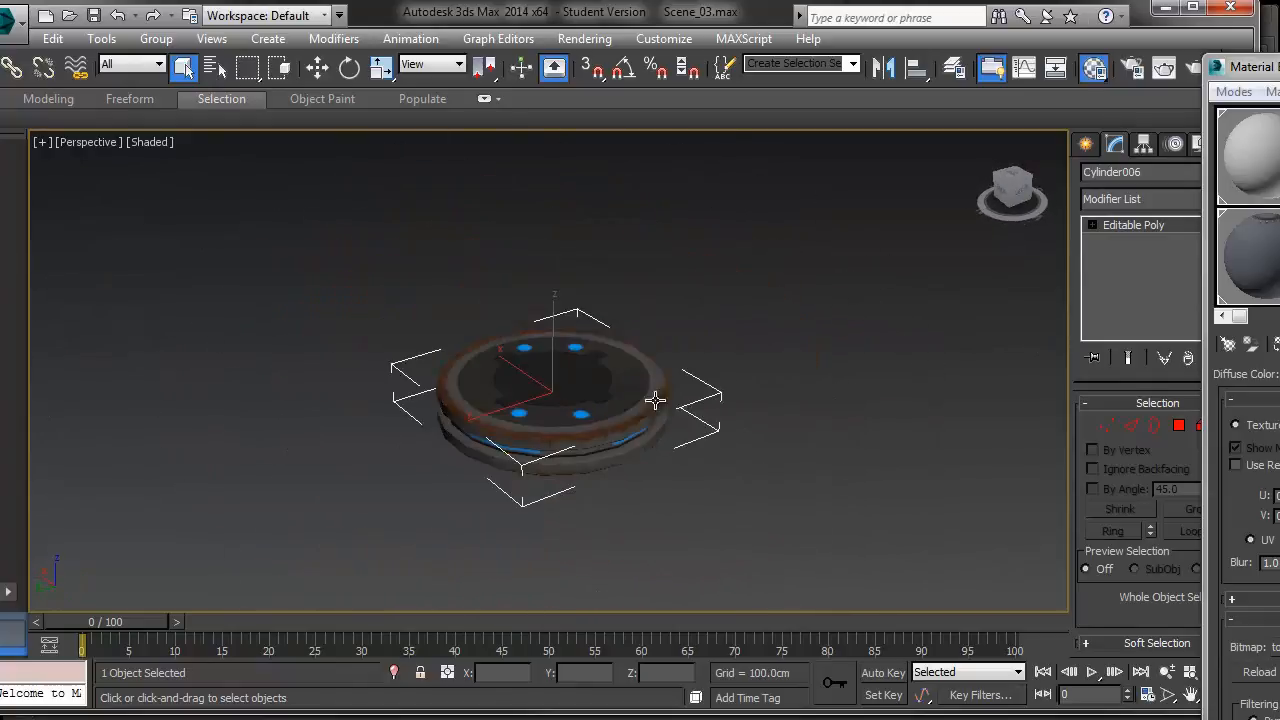
{"action": "key", "text": "w"}
{"action": "left_click", "coordinate": [768, 337]}
{"action": "middle_click_drag", "start_coordinate": [768, 337], "coordinate": [823, 406], "text": "alt"}
{"action": "scroll", "coordinate": [645, 381], "scroll_direction": "up", "scroll_amount": 5}
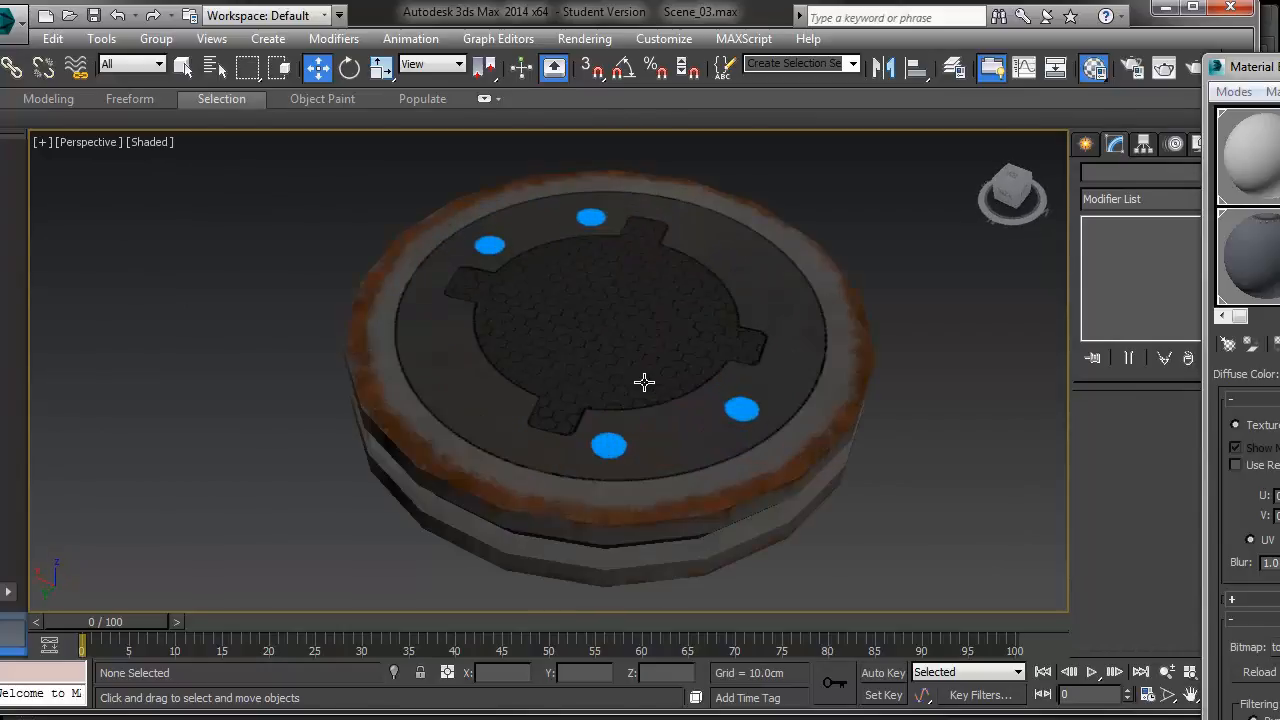